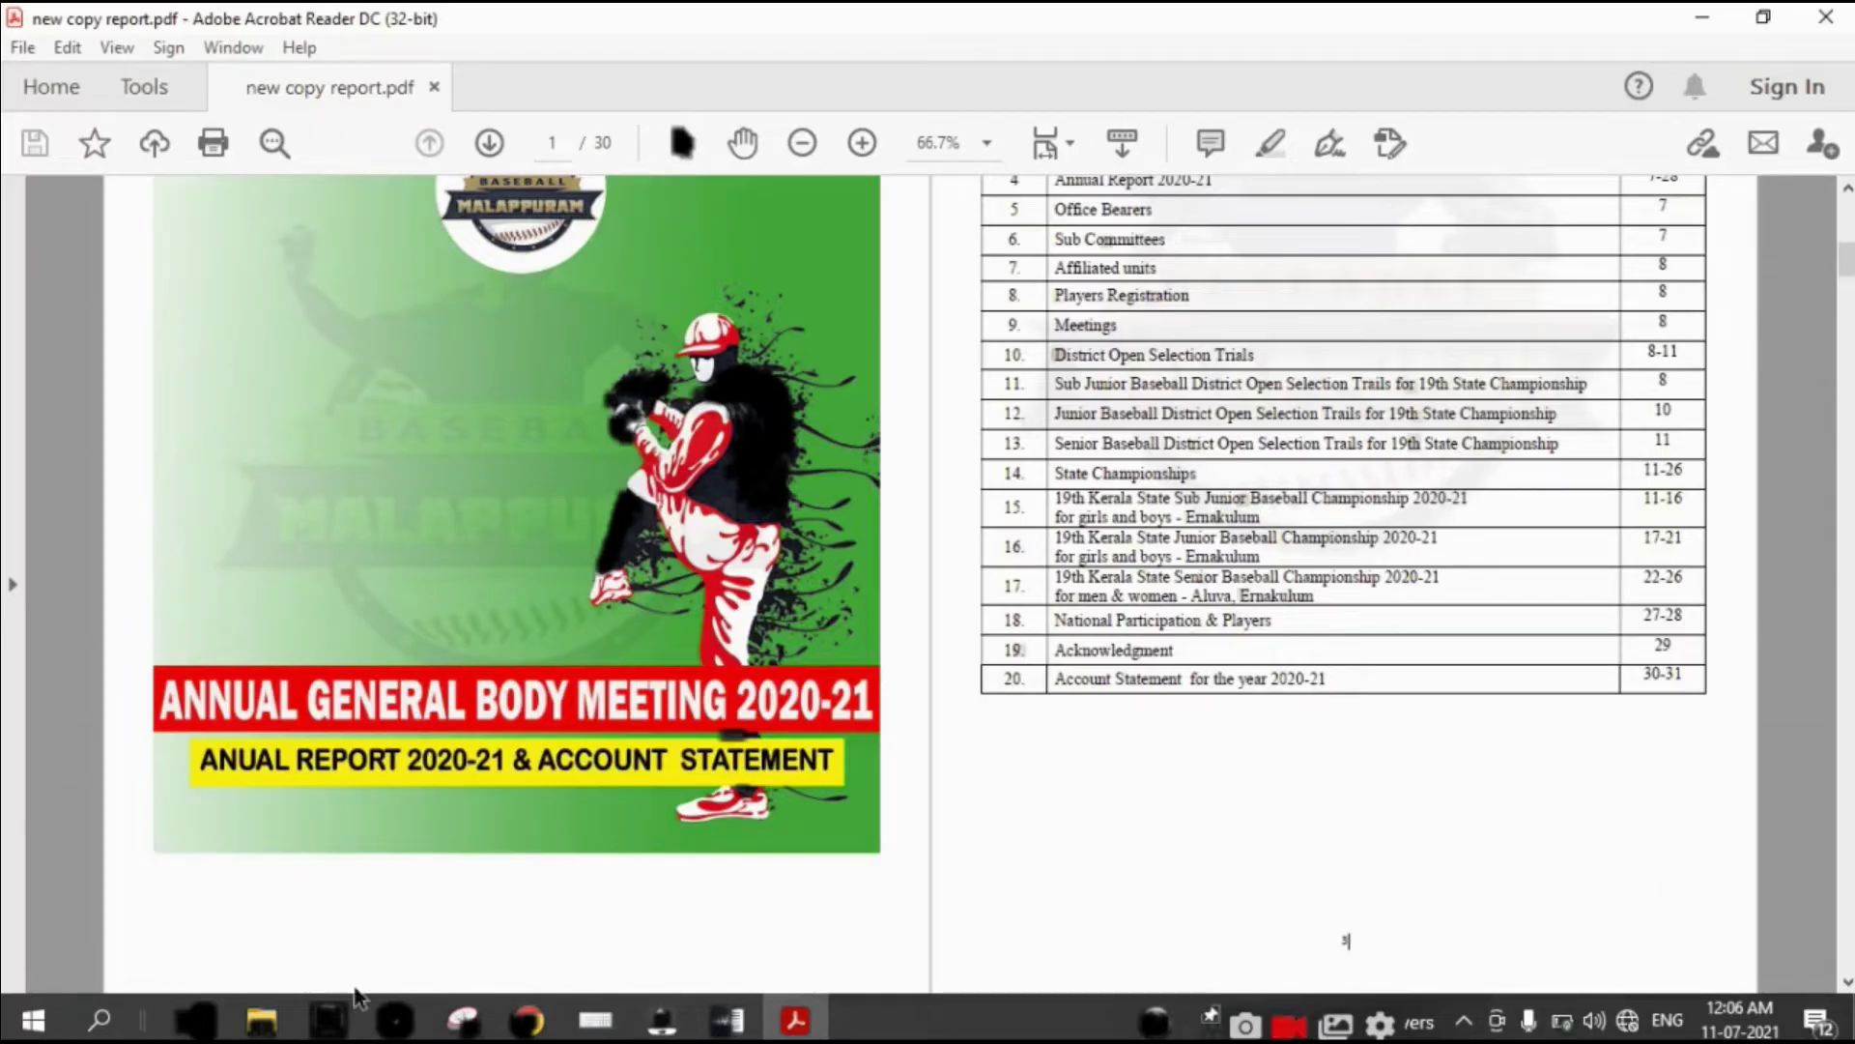
Step: In Acrobat Reader, jump ahead to the agenda pages and select the text on pages 4 and 5
left_click(1847, 981)
scroll(1847, 999, "down", 5)
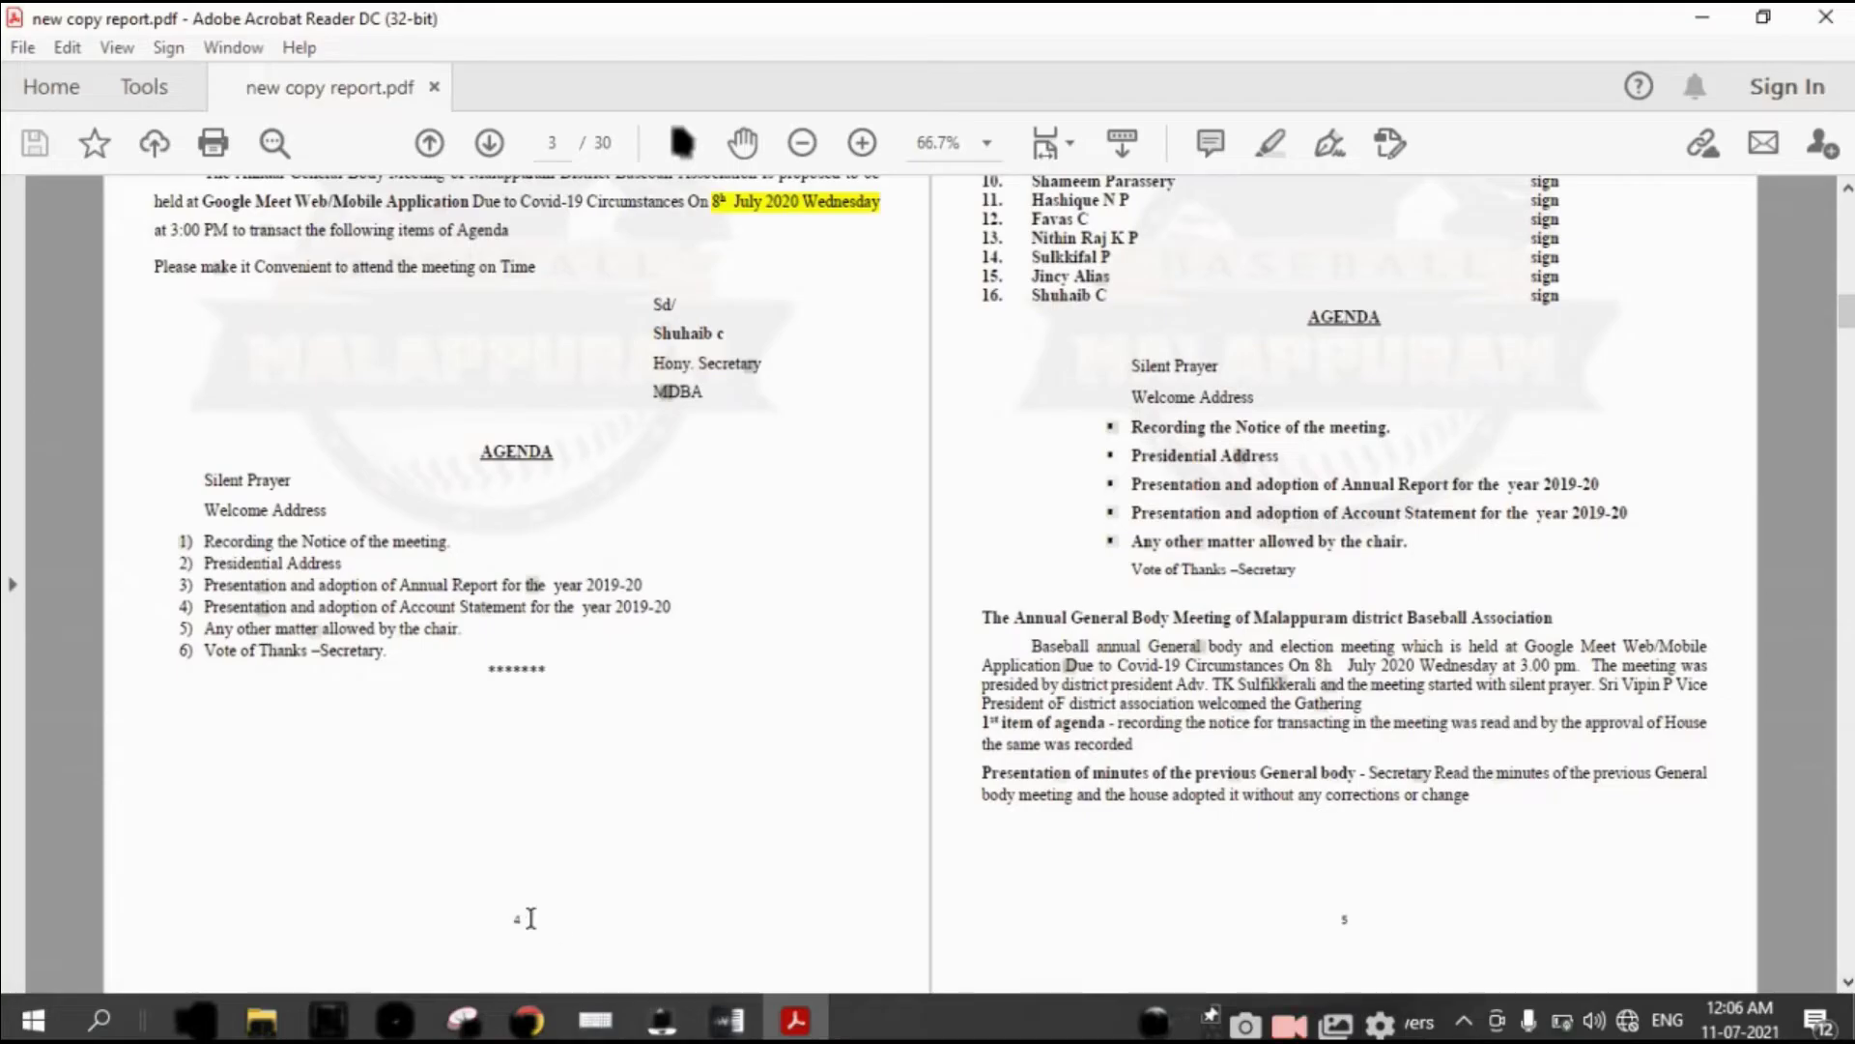
triple_click(546, 916)
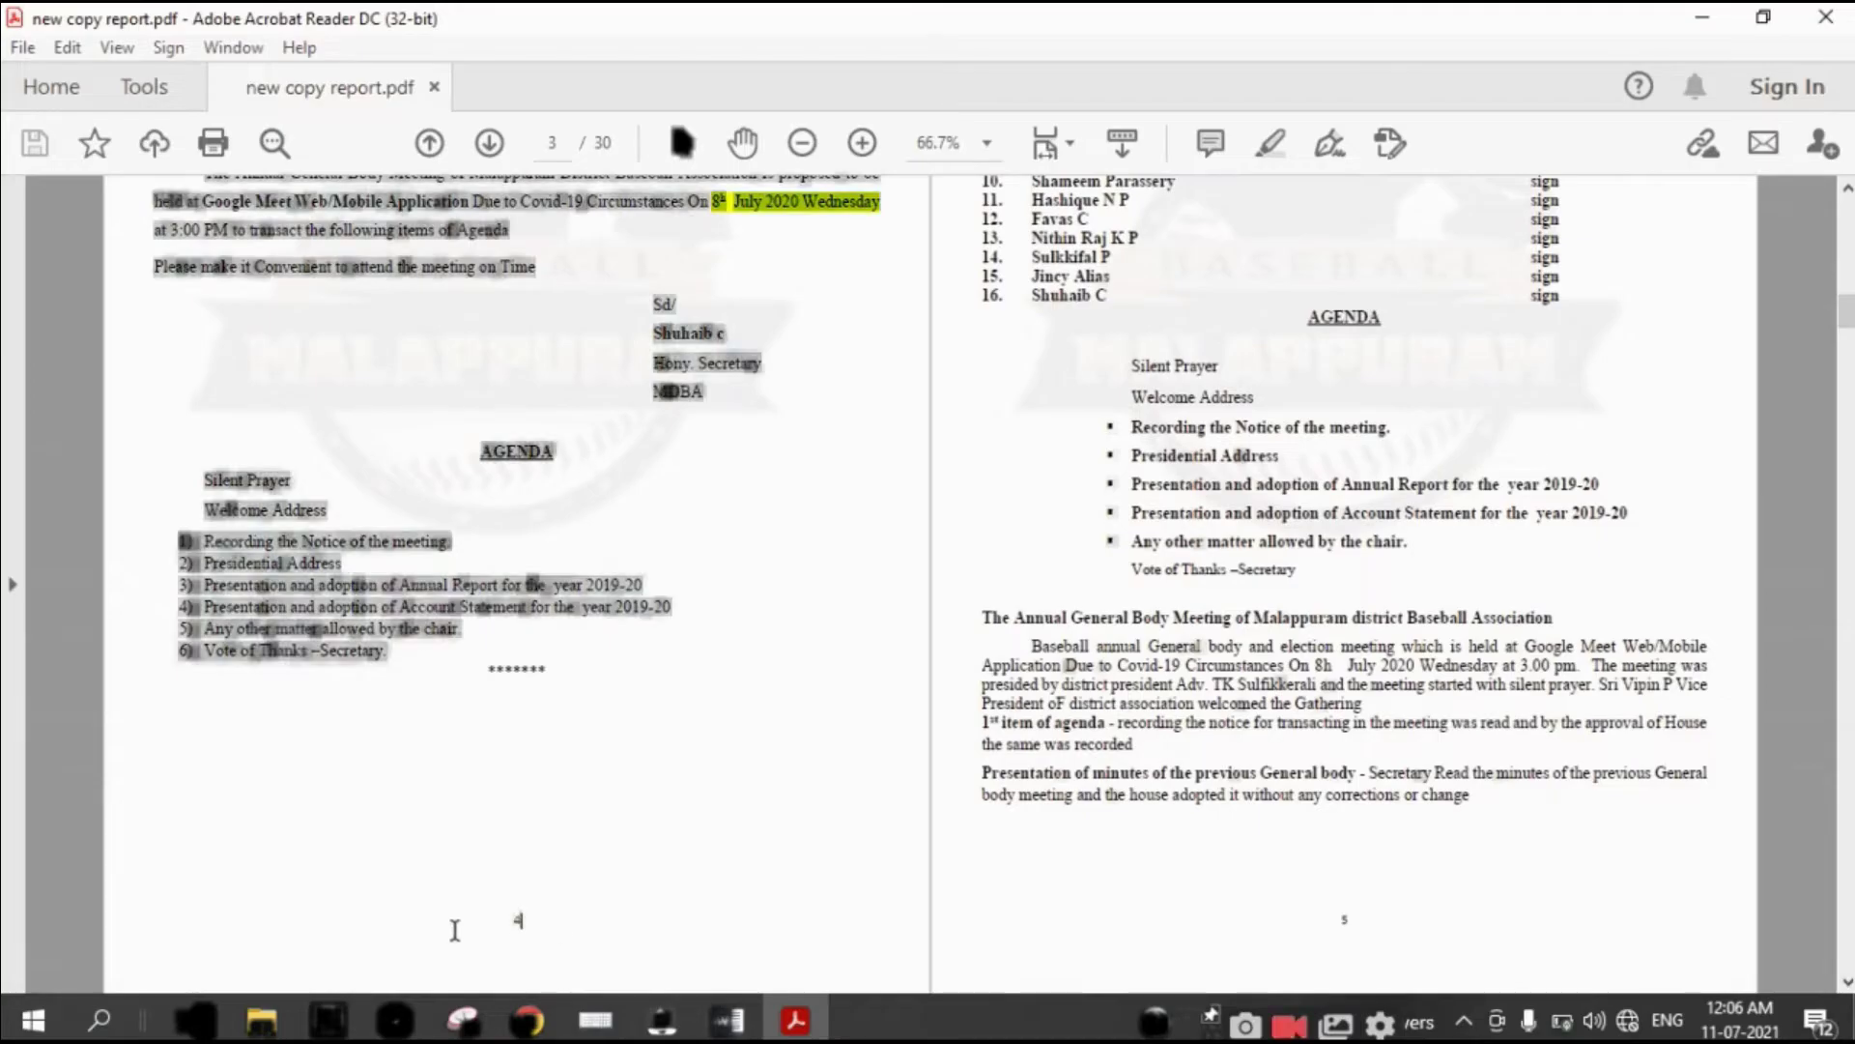
left_click(1353, 923)
triple_click(1342, 918)
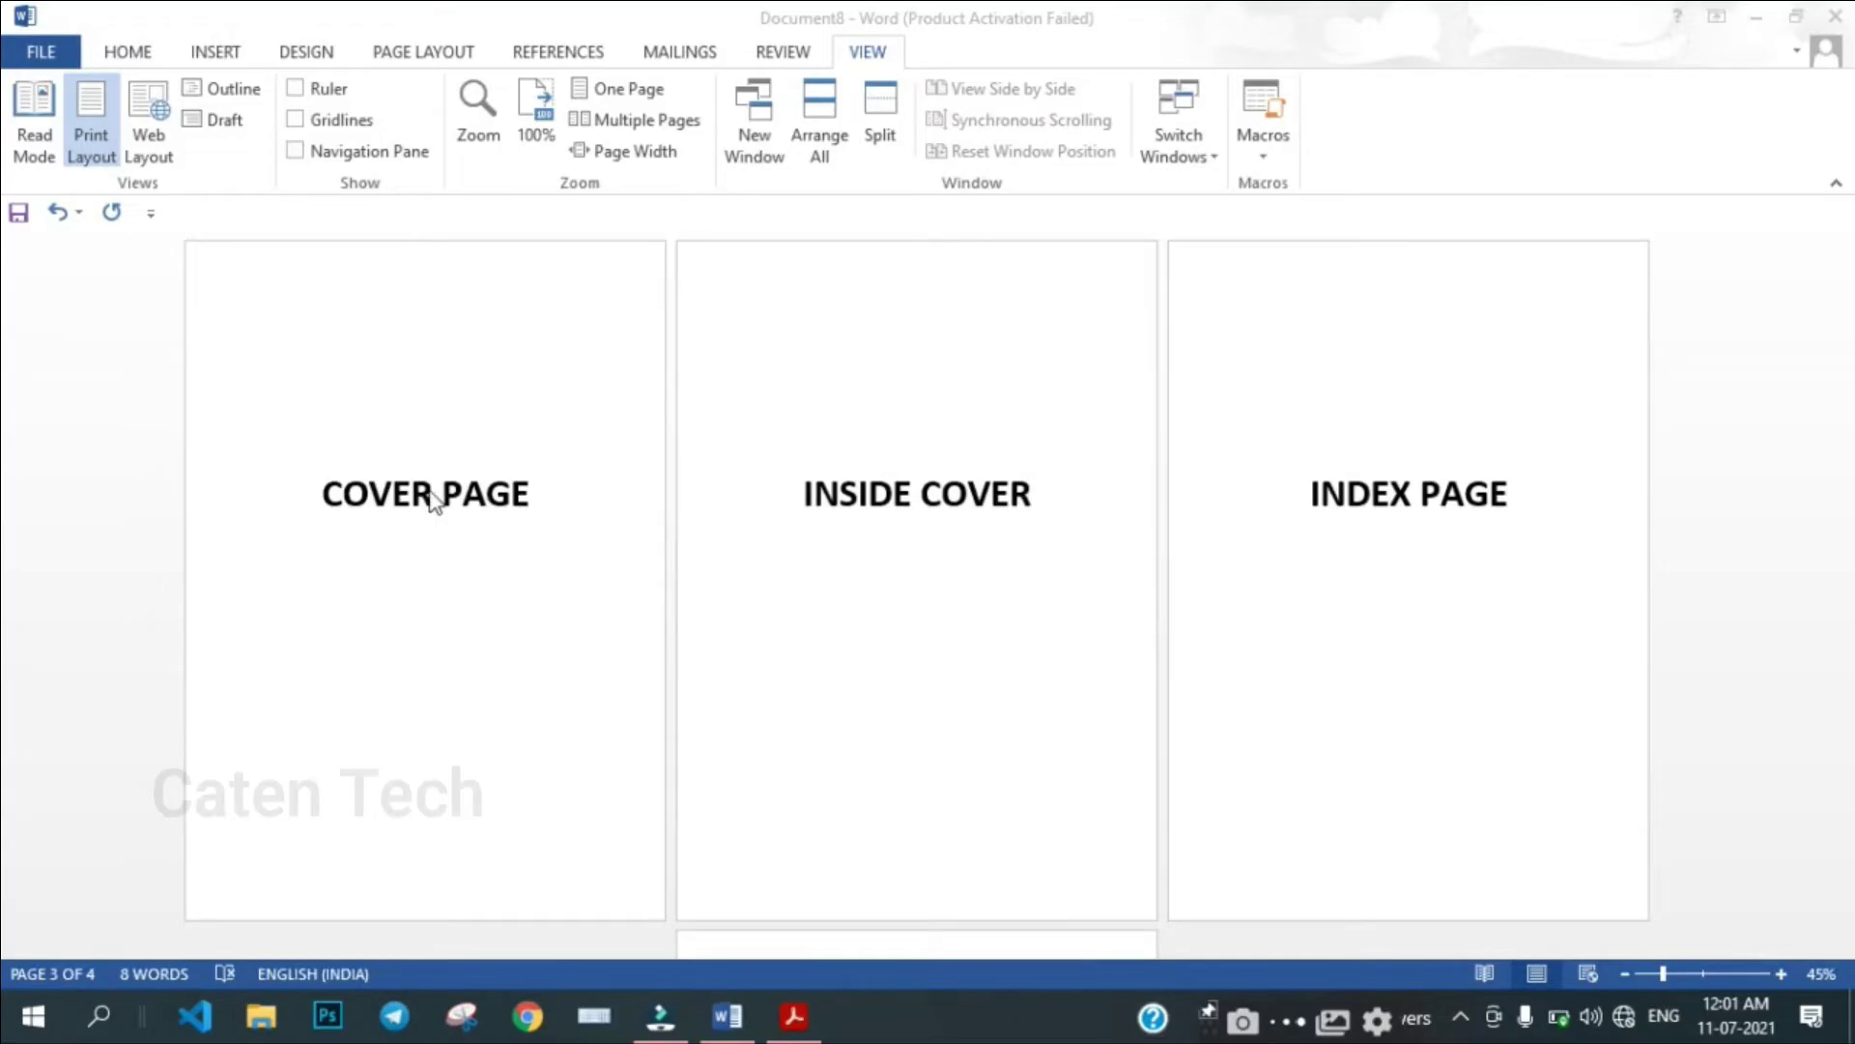
Step: Scroll through the COVER PAGE, INSIDE COVER, INDEX PAGE and PAGE 4 pages, then show the Insert ribbon
left_click(942, 512)
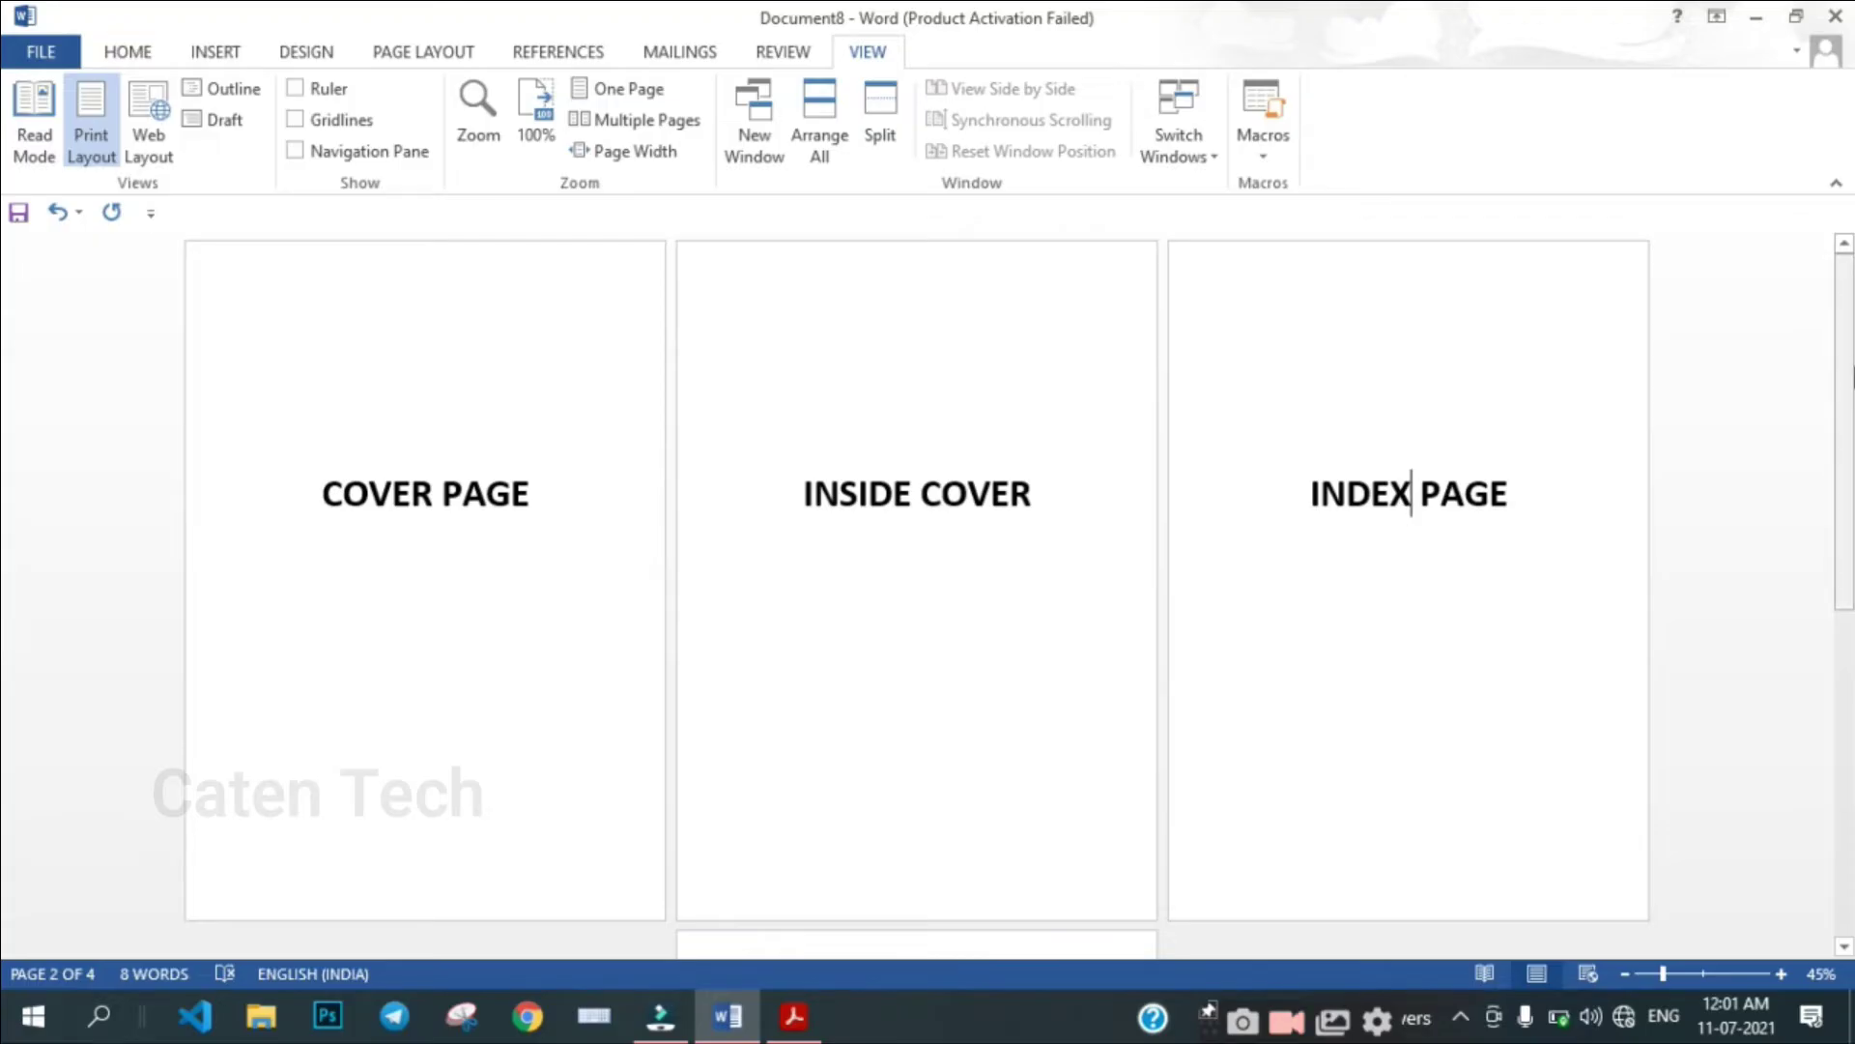
left_click_drag(1846, 353, 1847, 768)
left_click_drag(1847, 655, 1834, 280)
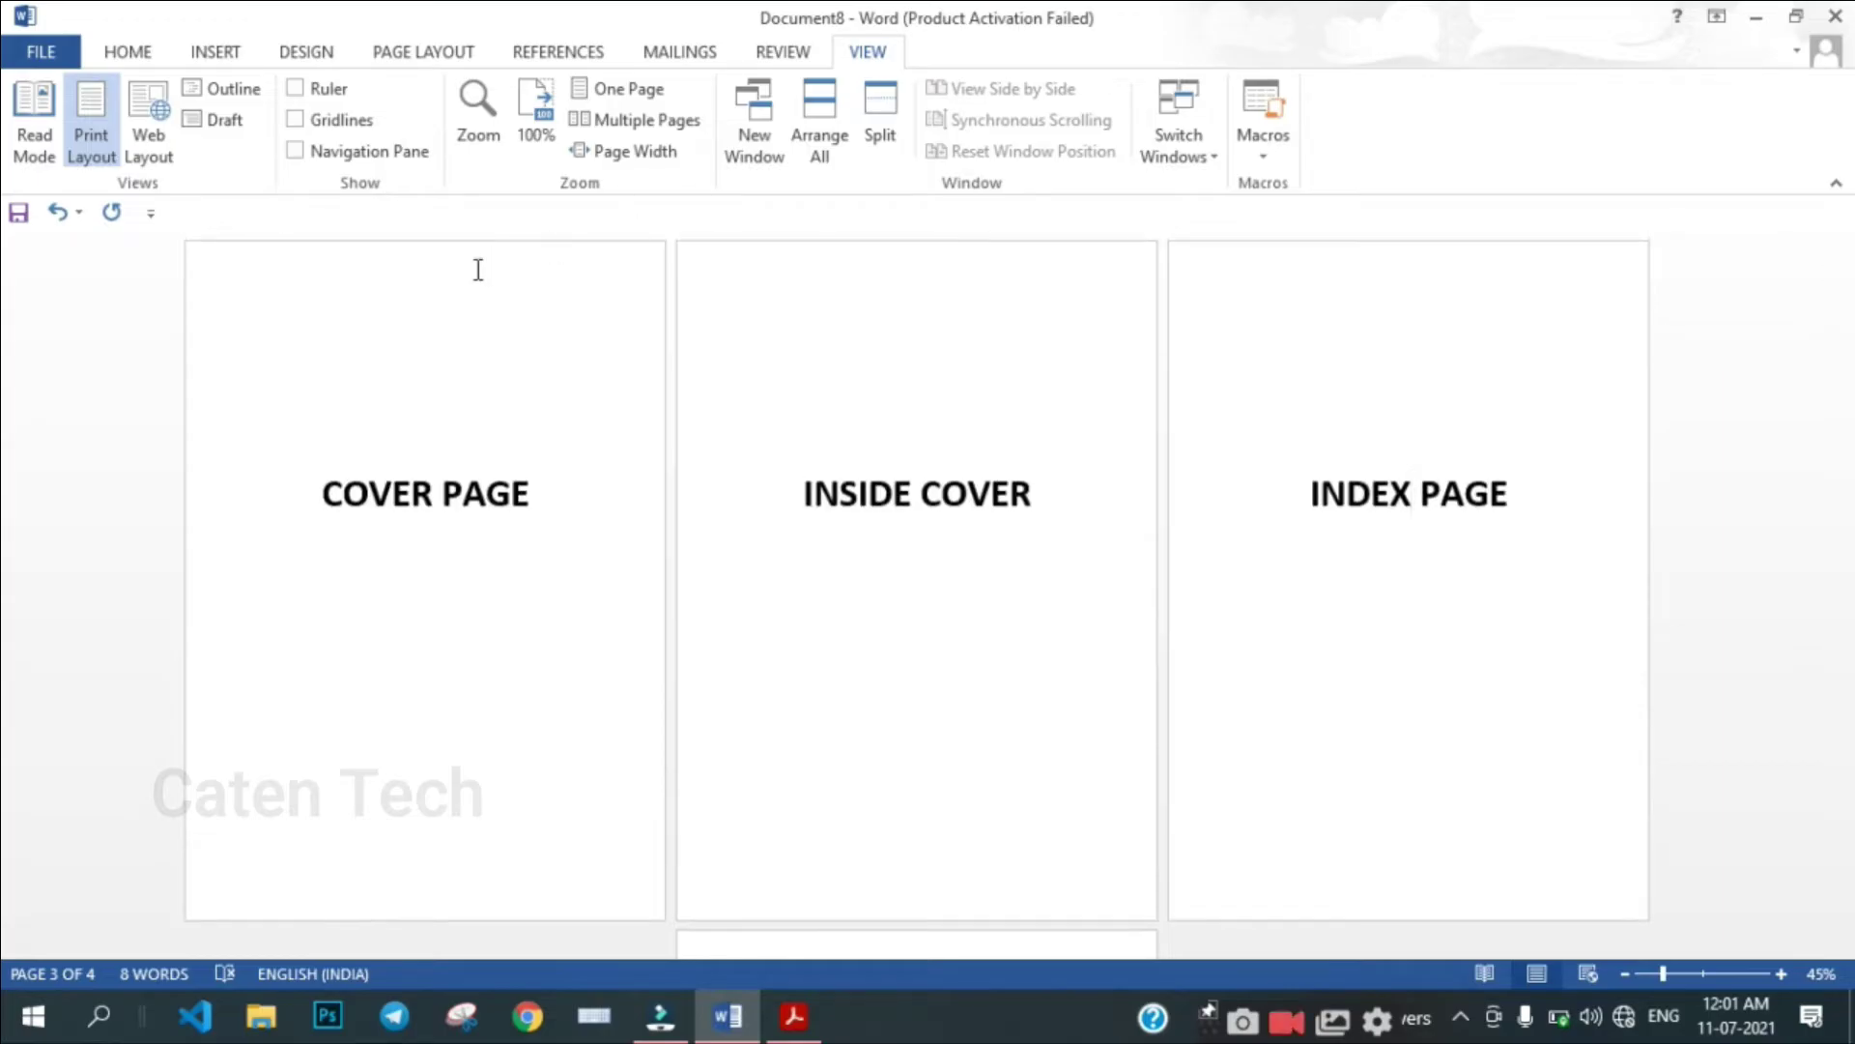
left_click(200, 54)
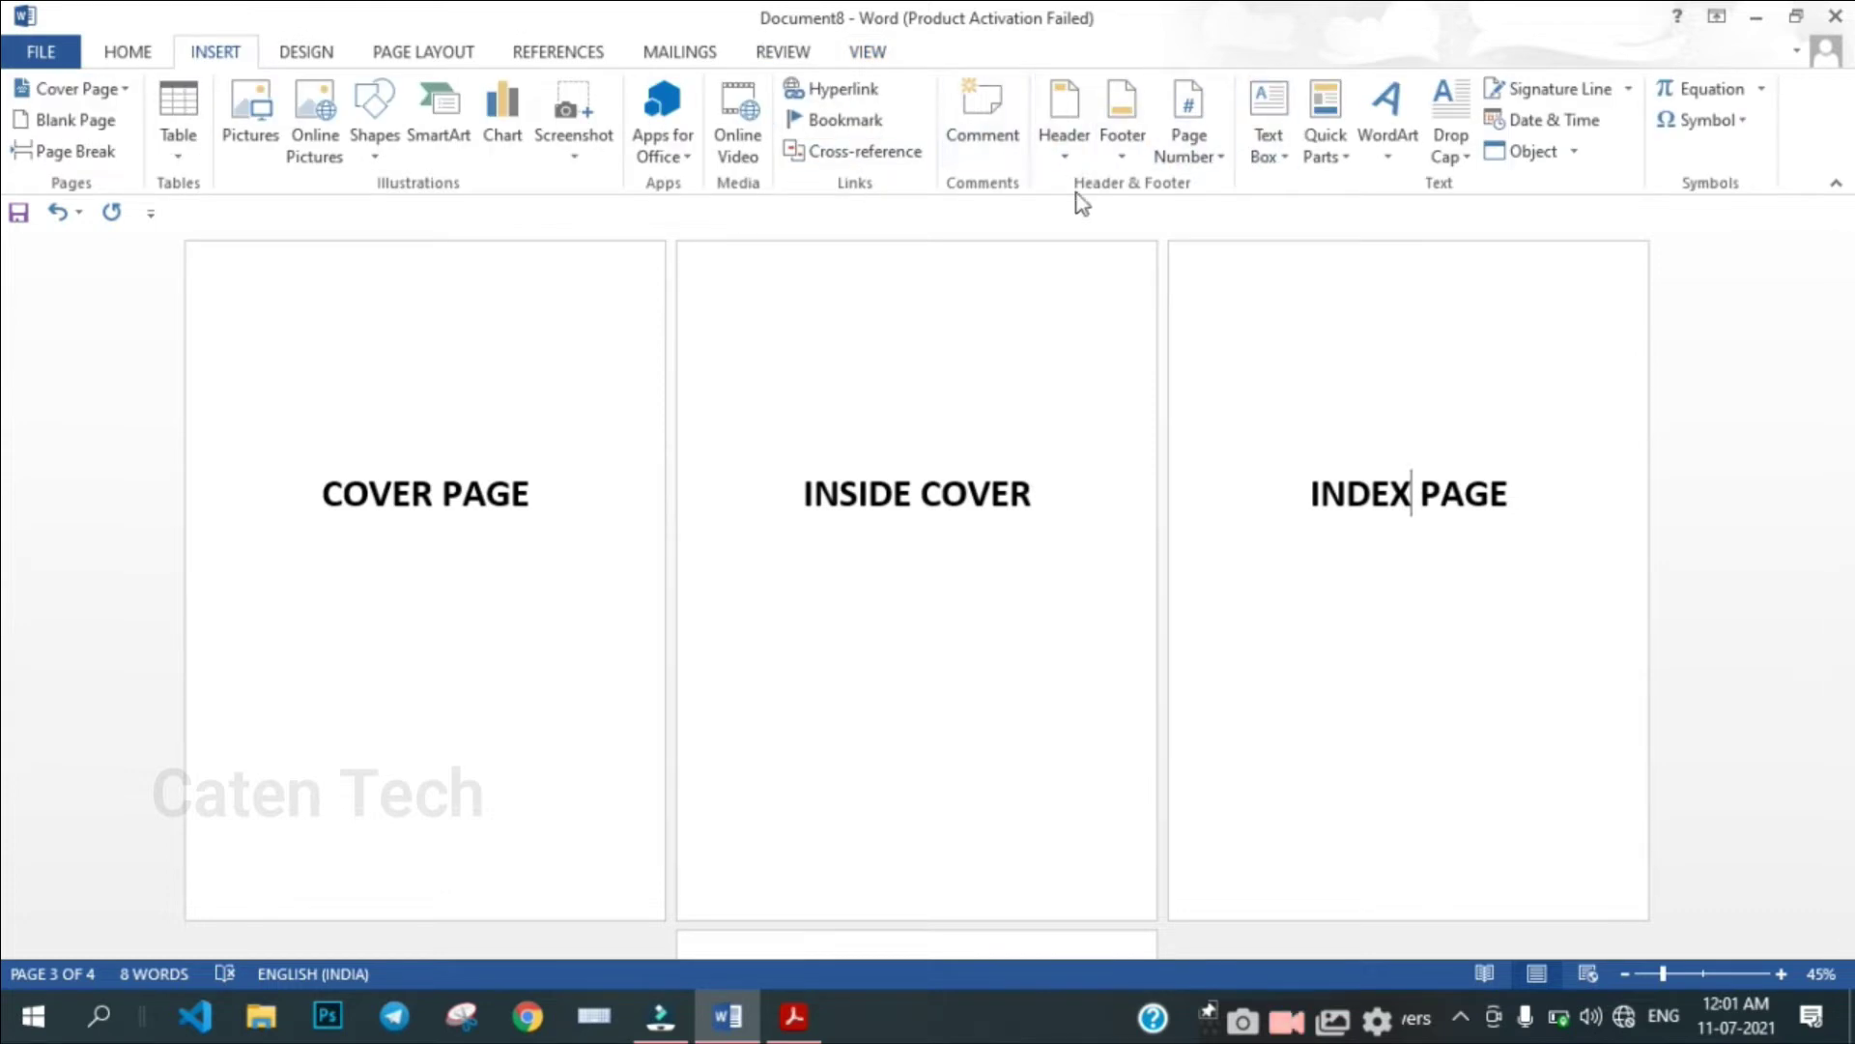
Step: Insert Plain Number 2 page numbers at the bottom of every page and zoom in to read them
left_click(1198, 153)
mouse_move(1252, 218)
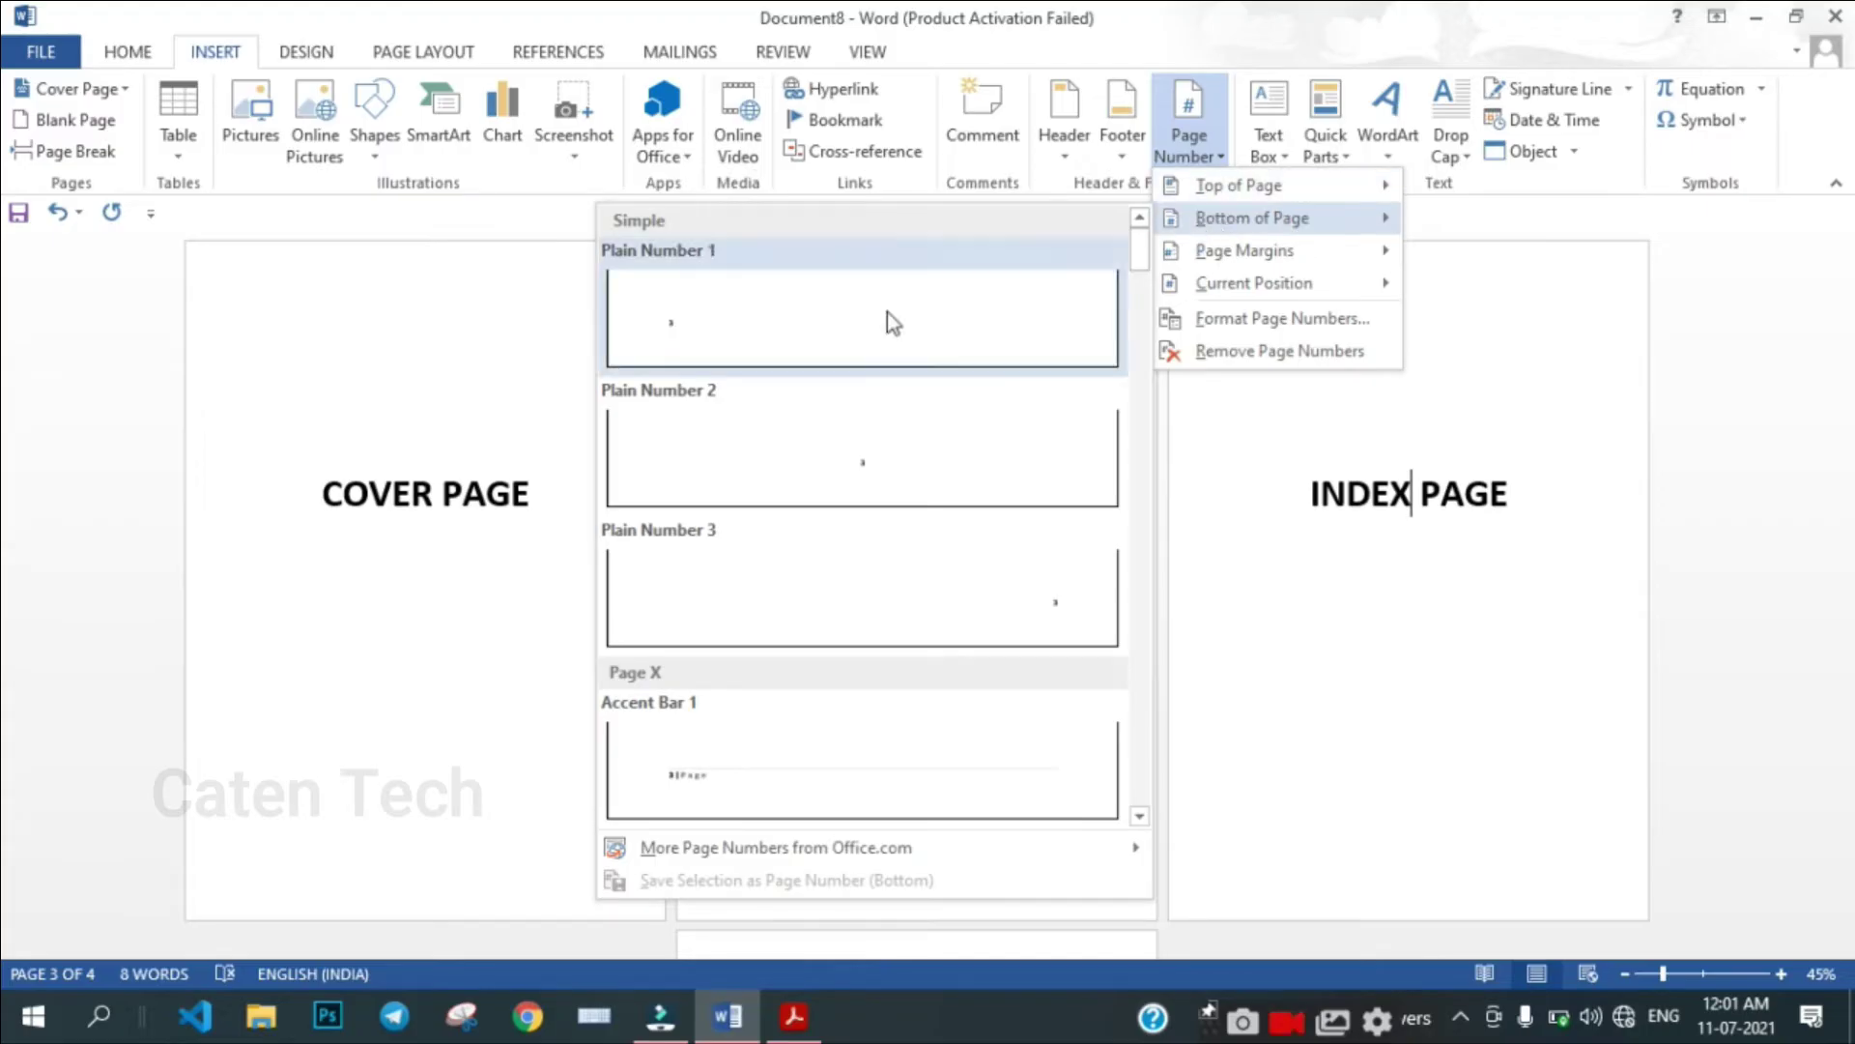
left_click(875, 452)
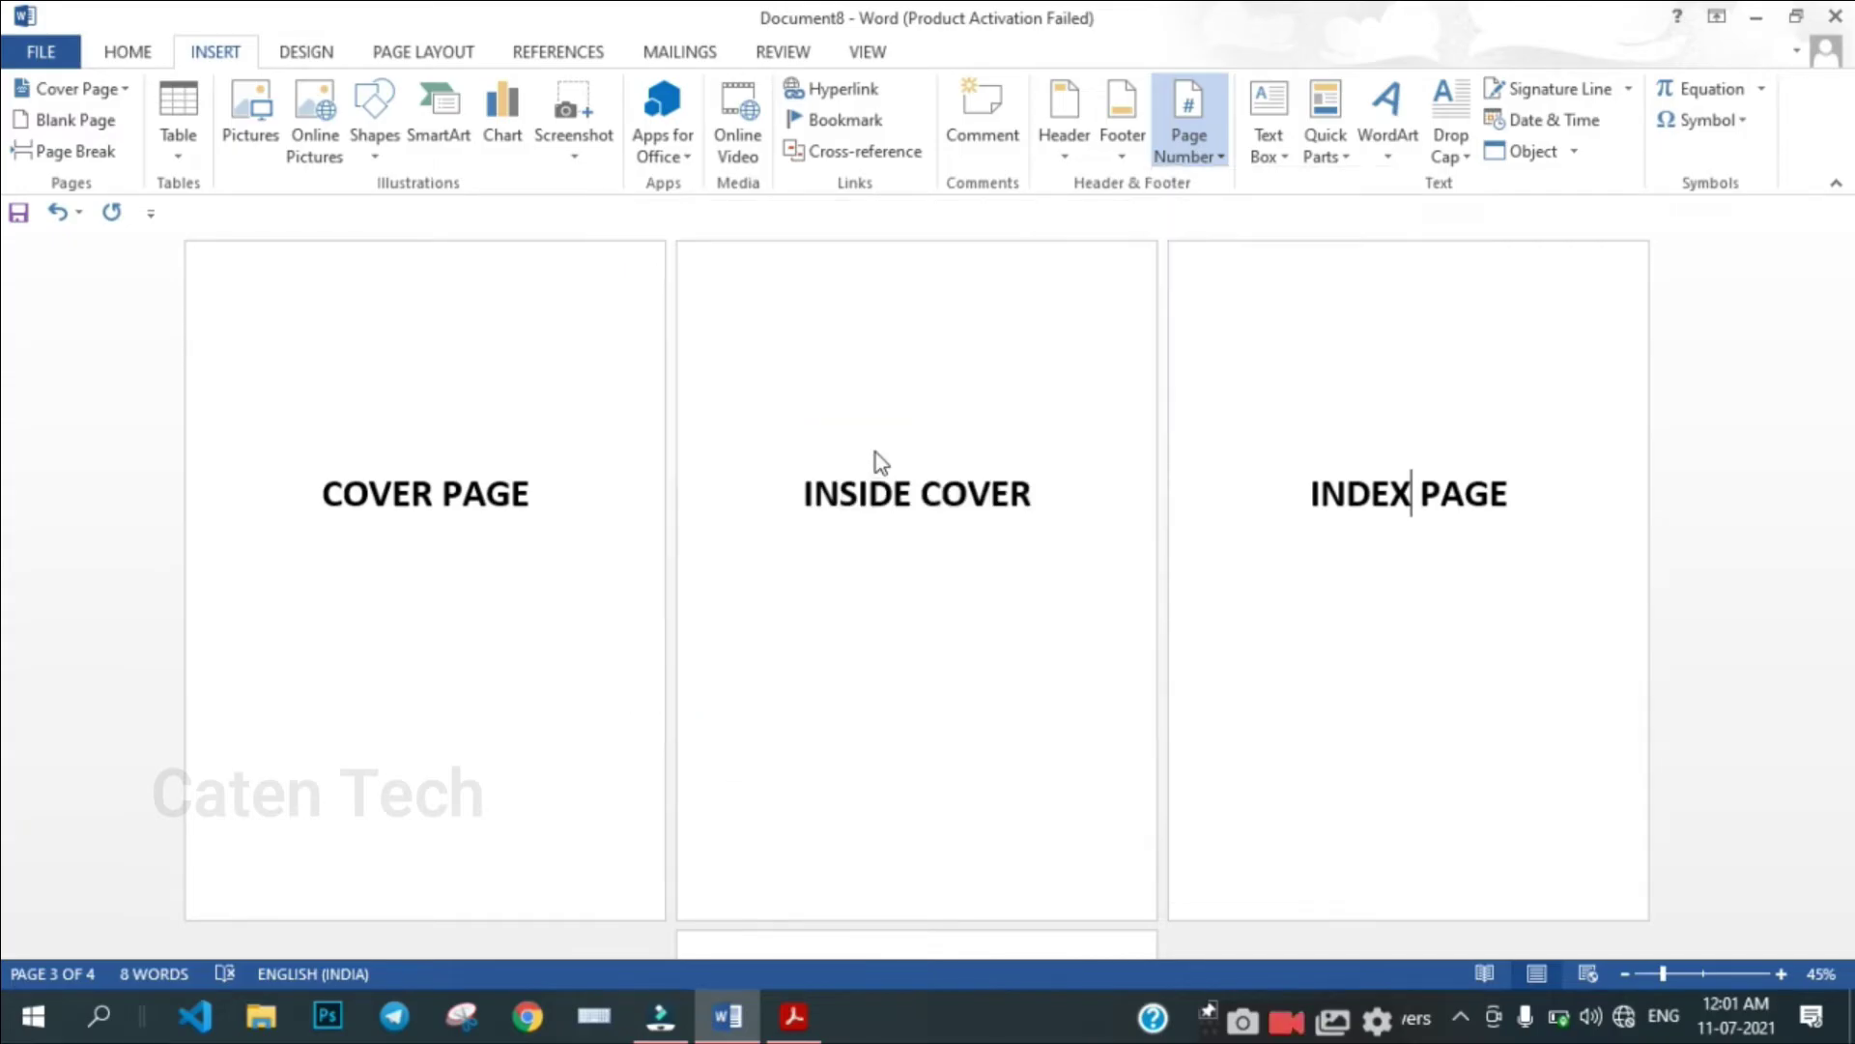
left_click(1705, 974)
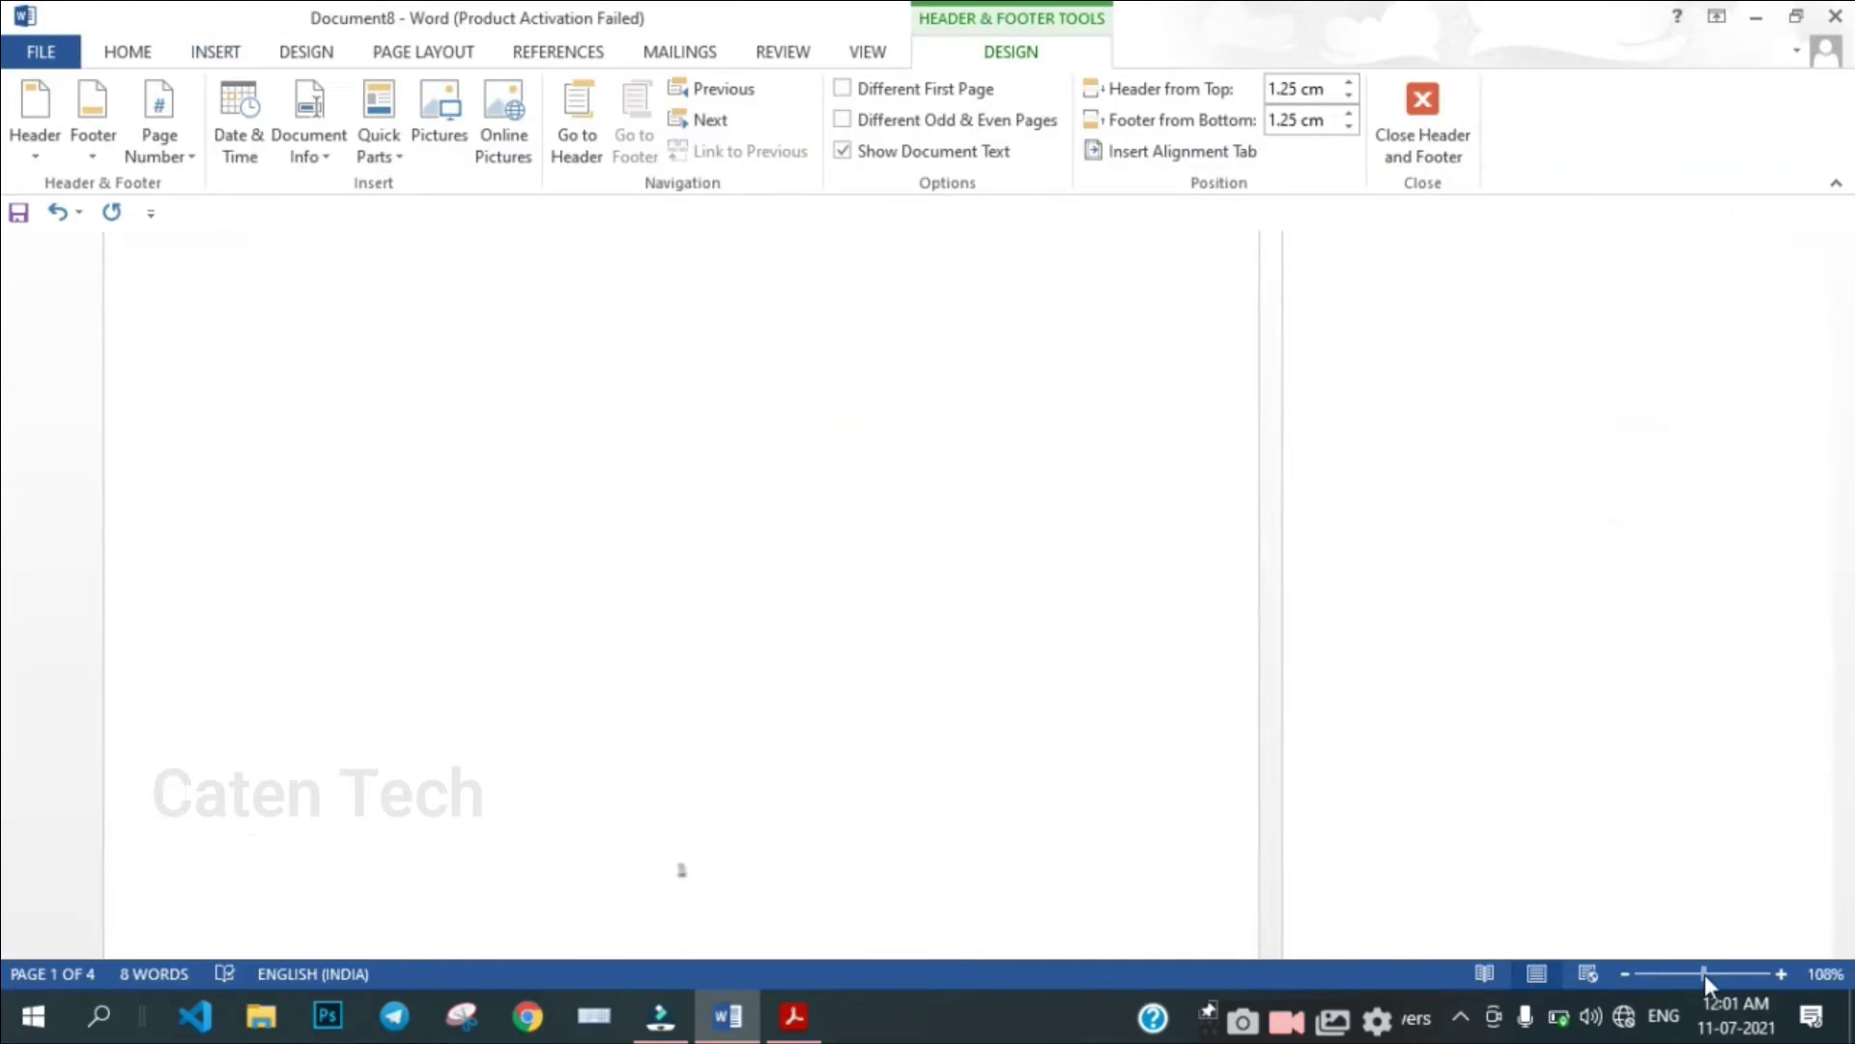
left_click_drag(1845, 387, 1849, 607)
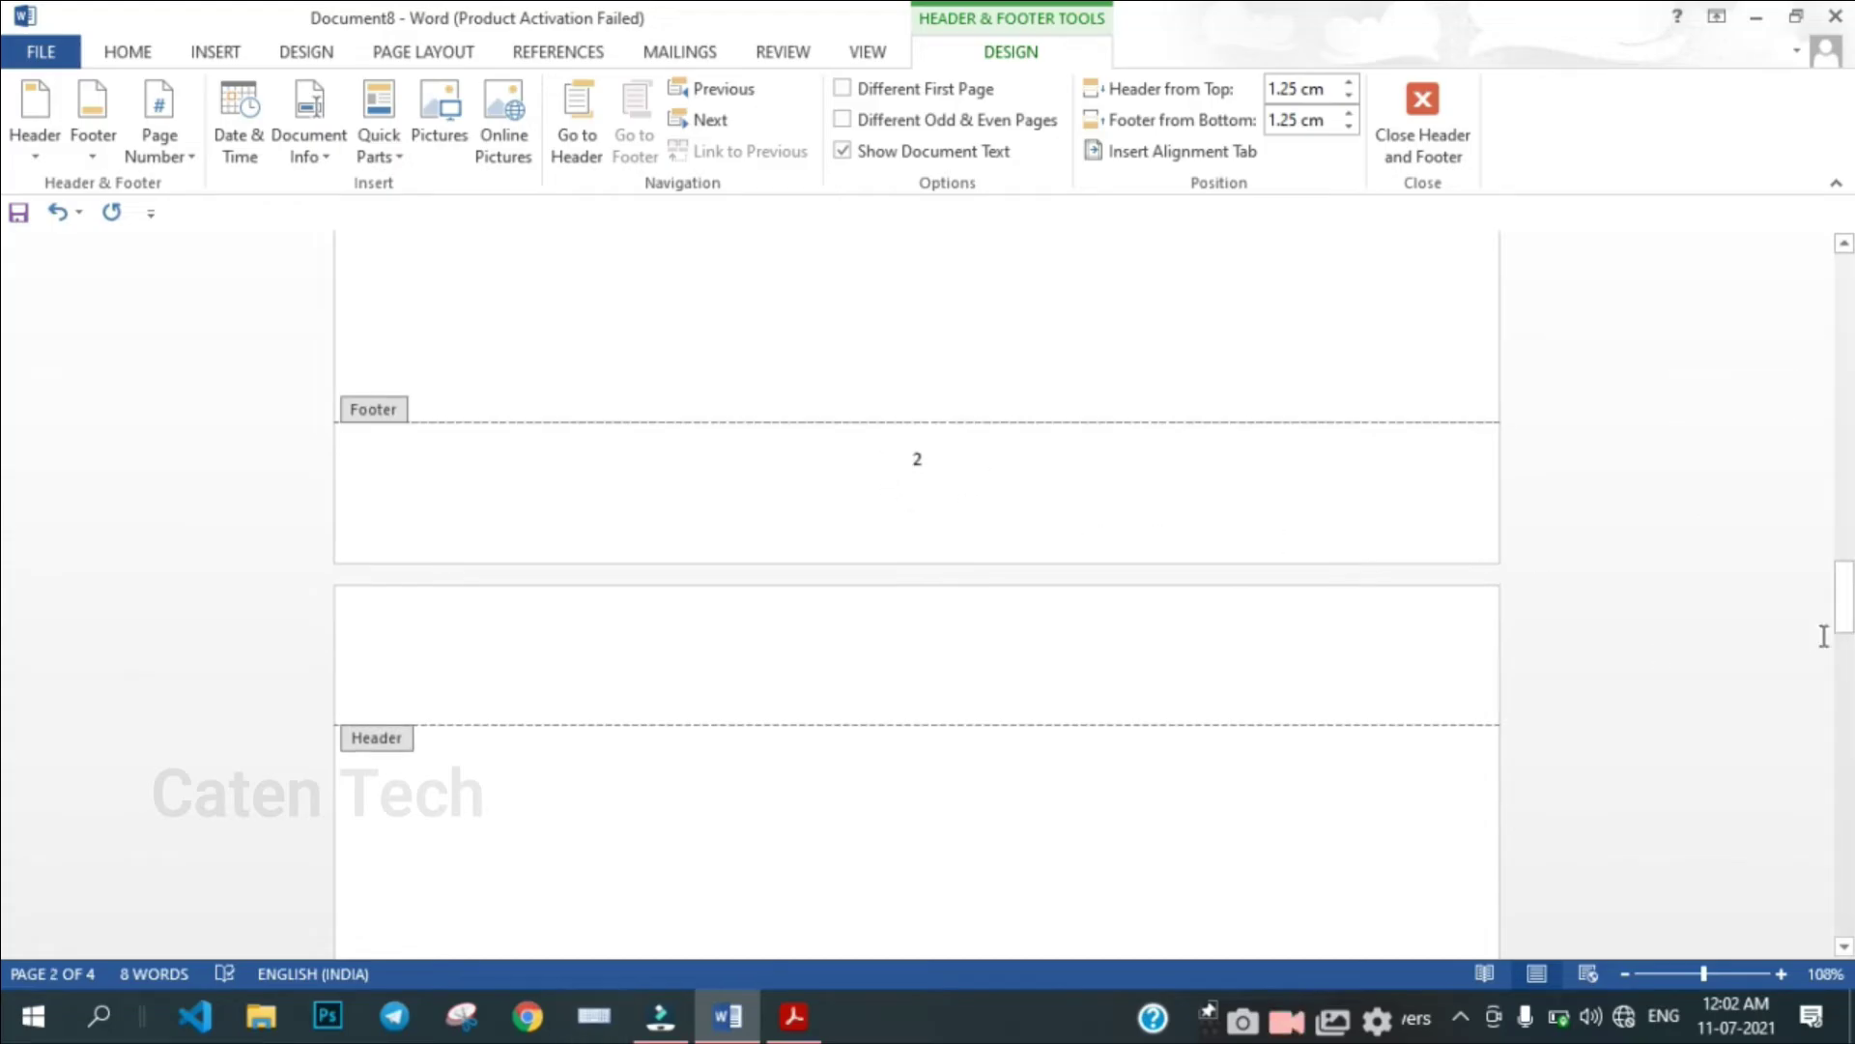
left_click_drag(1845, 604, 1845, 730)
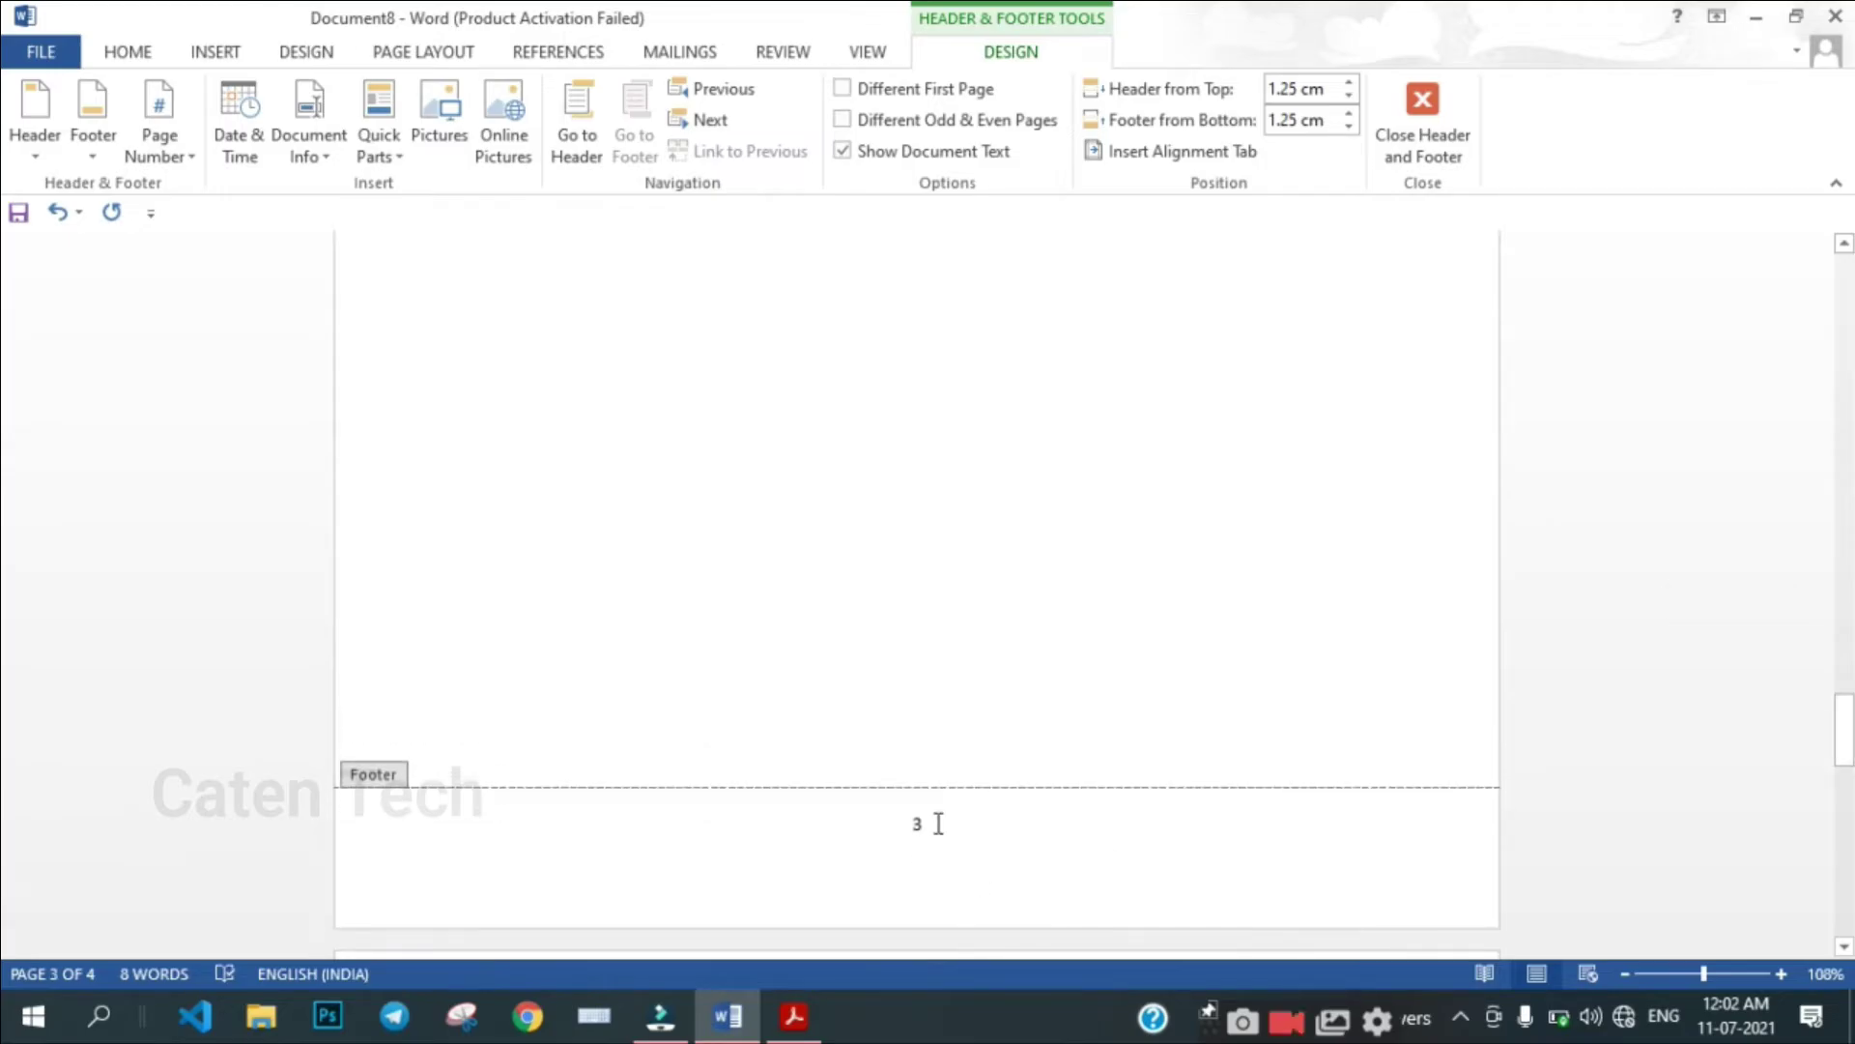
Step: Zoom back out and place the caret in the cover page footer
left_click(1667, 974)
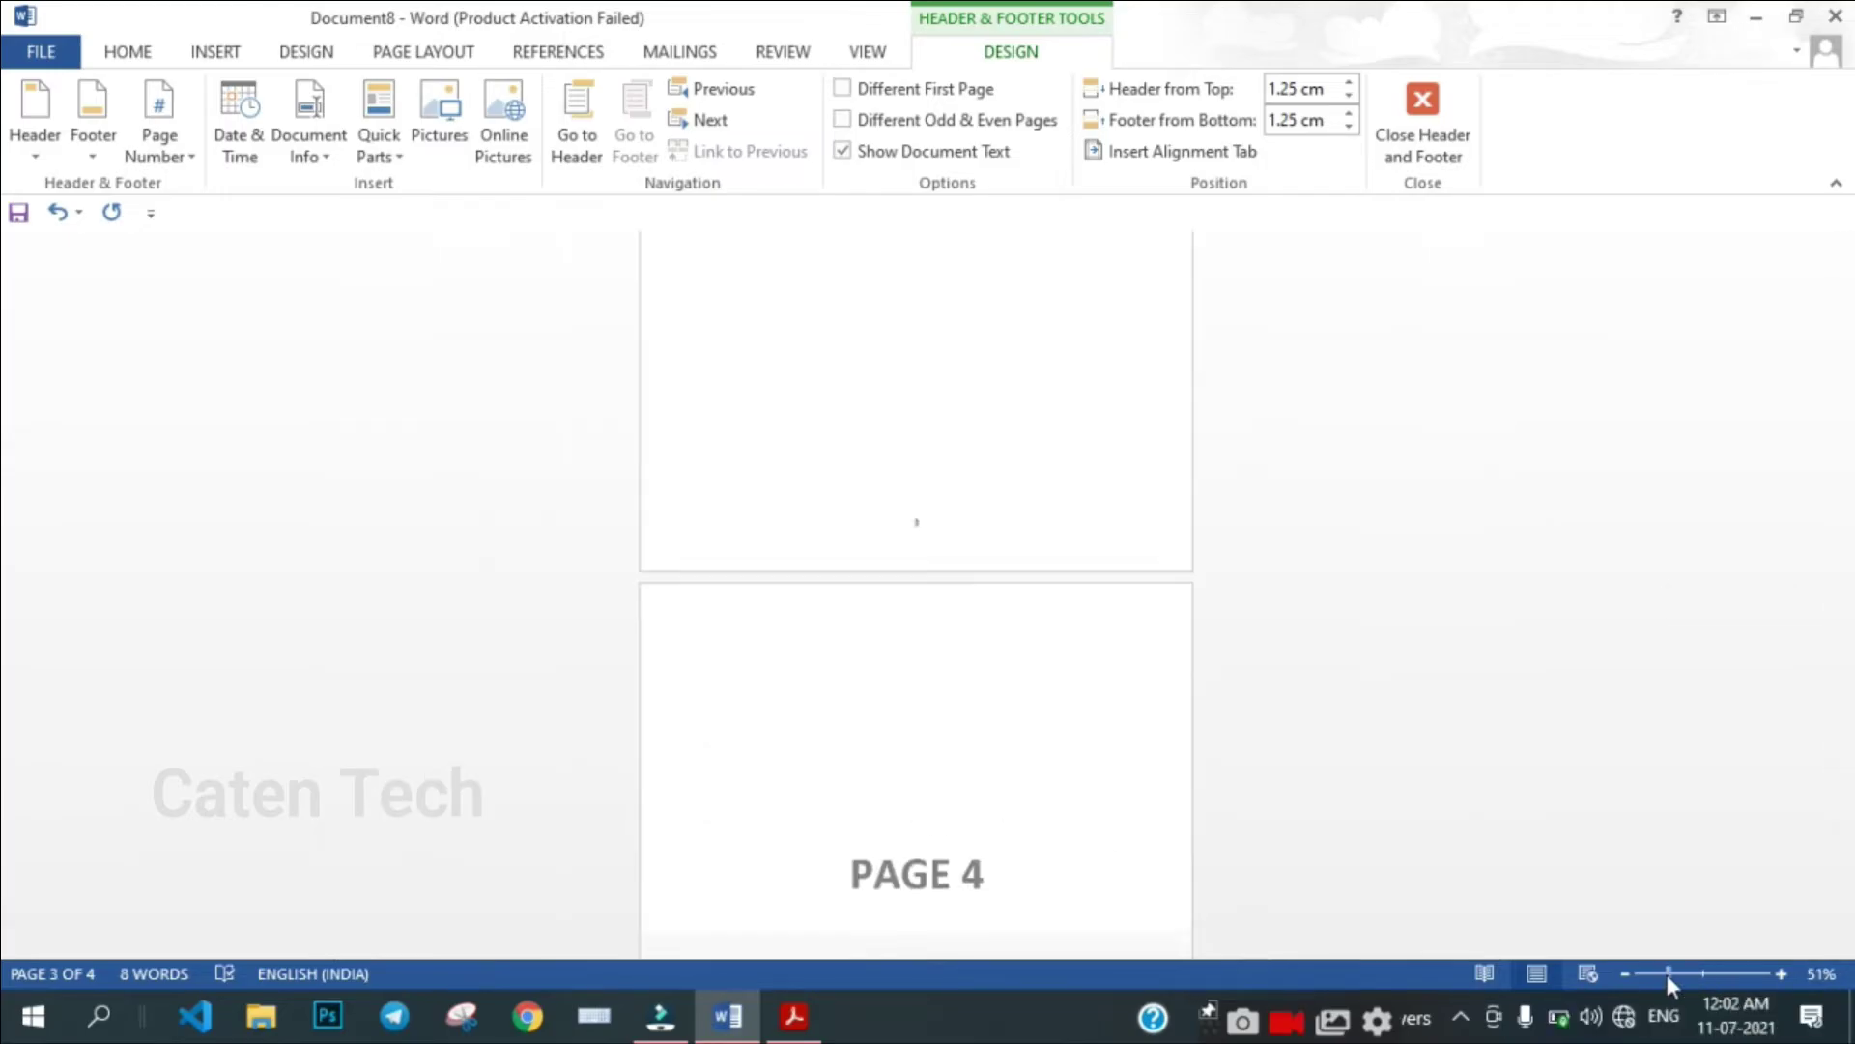
left_click_drag(1846, 619, 1845, 548)
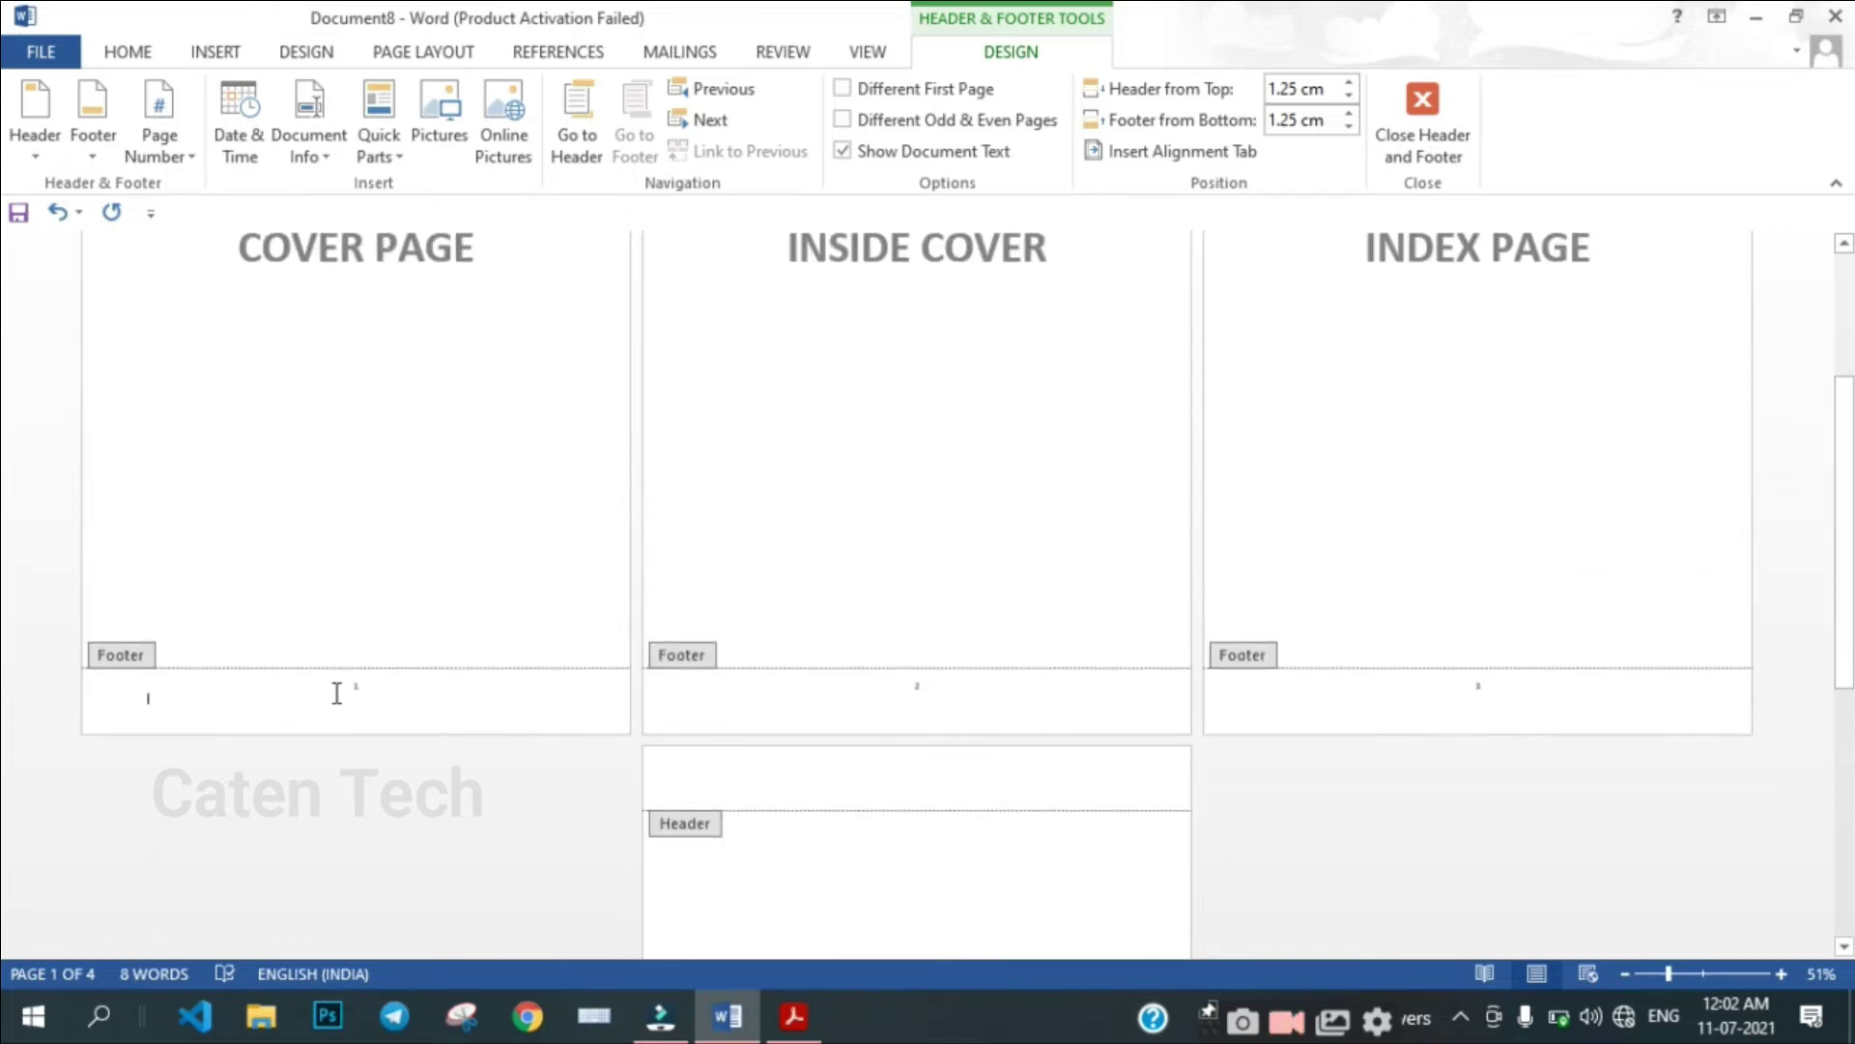
left_click(383, 691)
mouse_move(1851, 406)
left_mouse_down()
mouse_move(1850, 316)
mouse_move(1844, 354)
left_mouse_up()
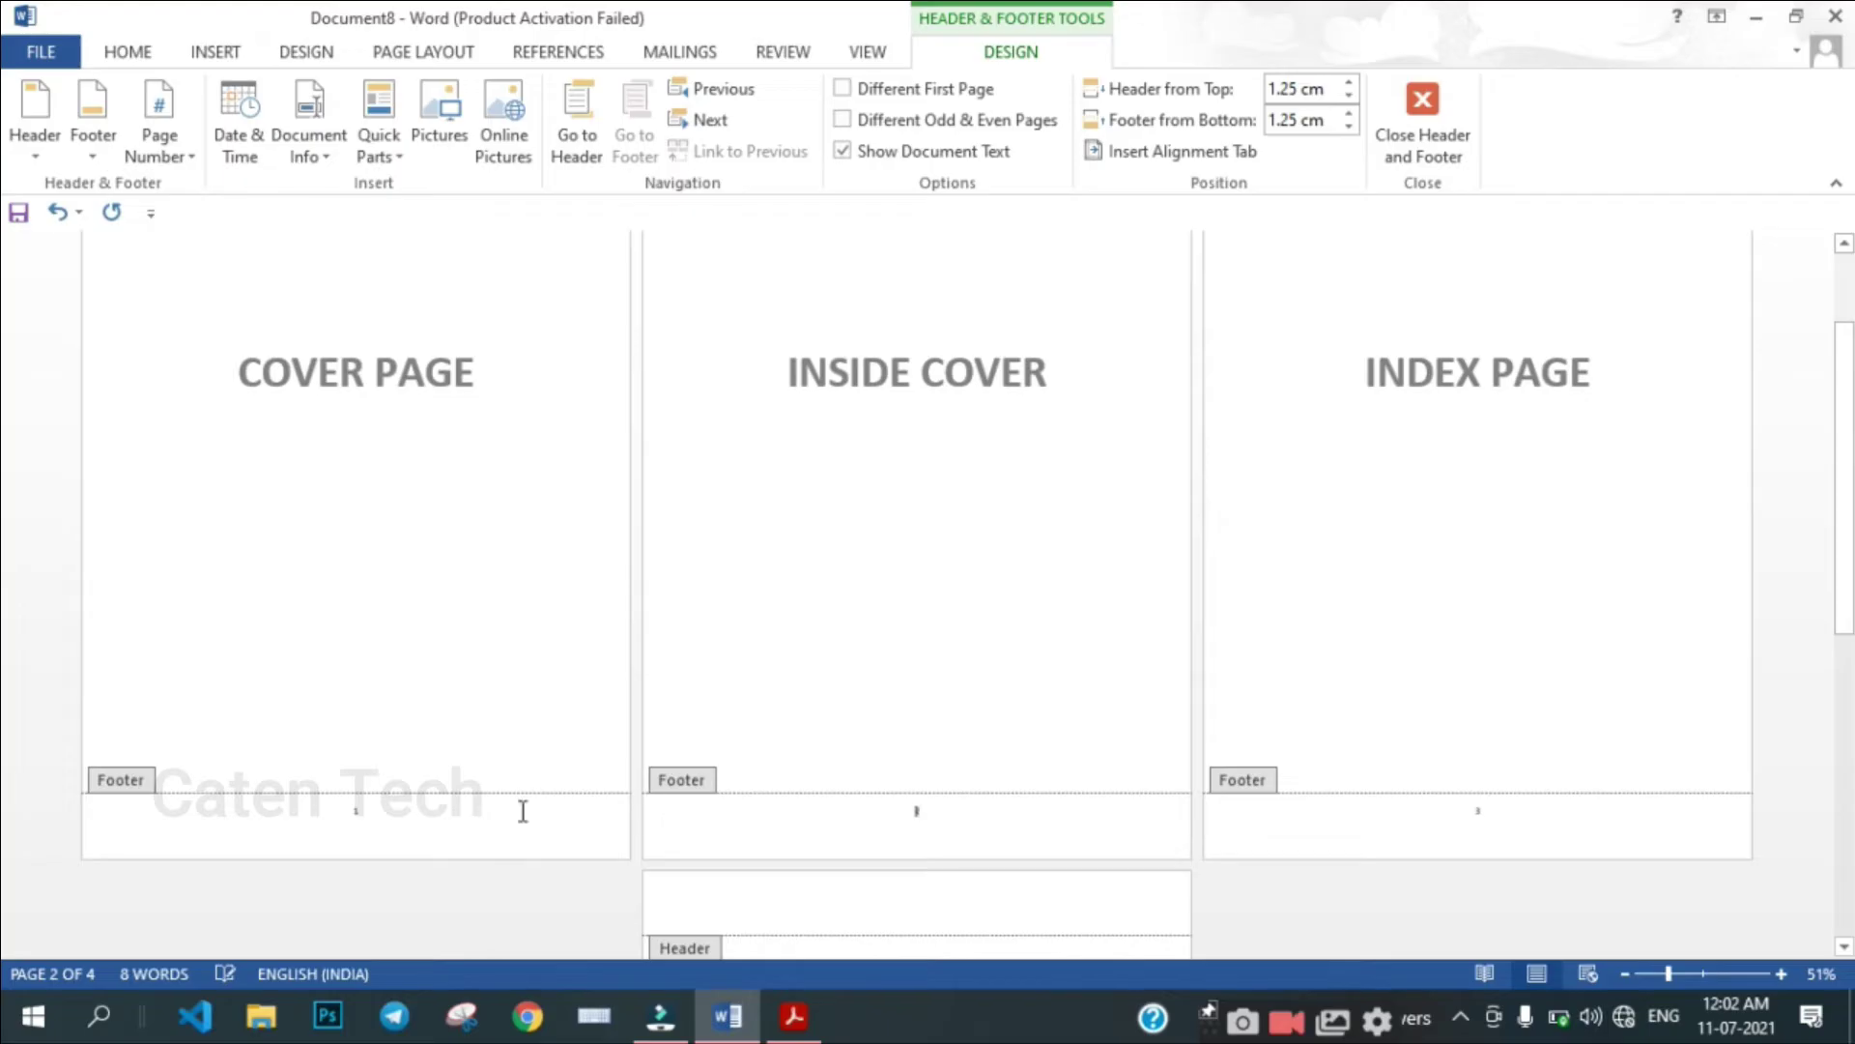
Step: Delete the '1' in the cover footer to clear all page numbers, then zoom in to confirm empty footers
left_click_drag(389, 819, 325, 822)
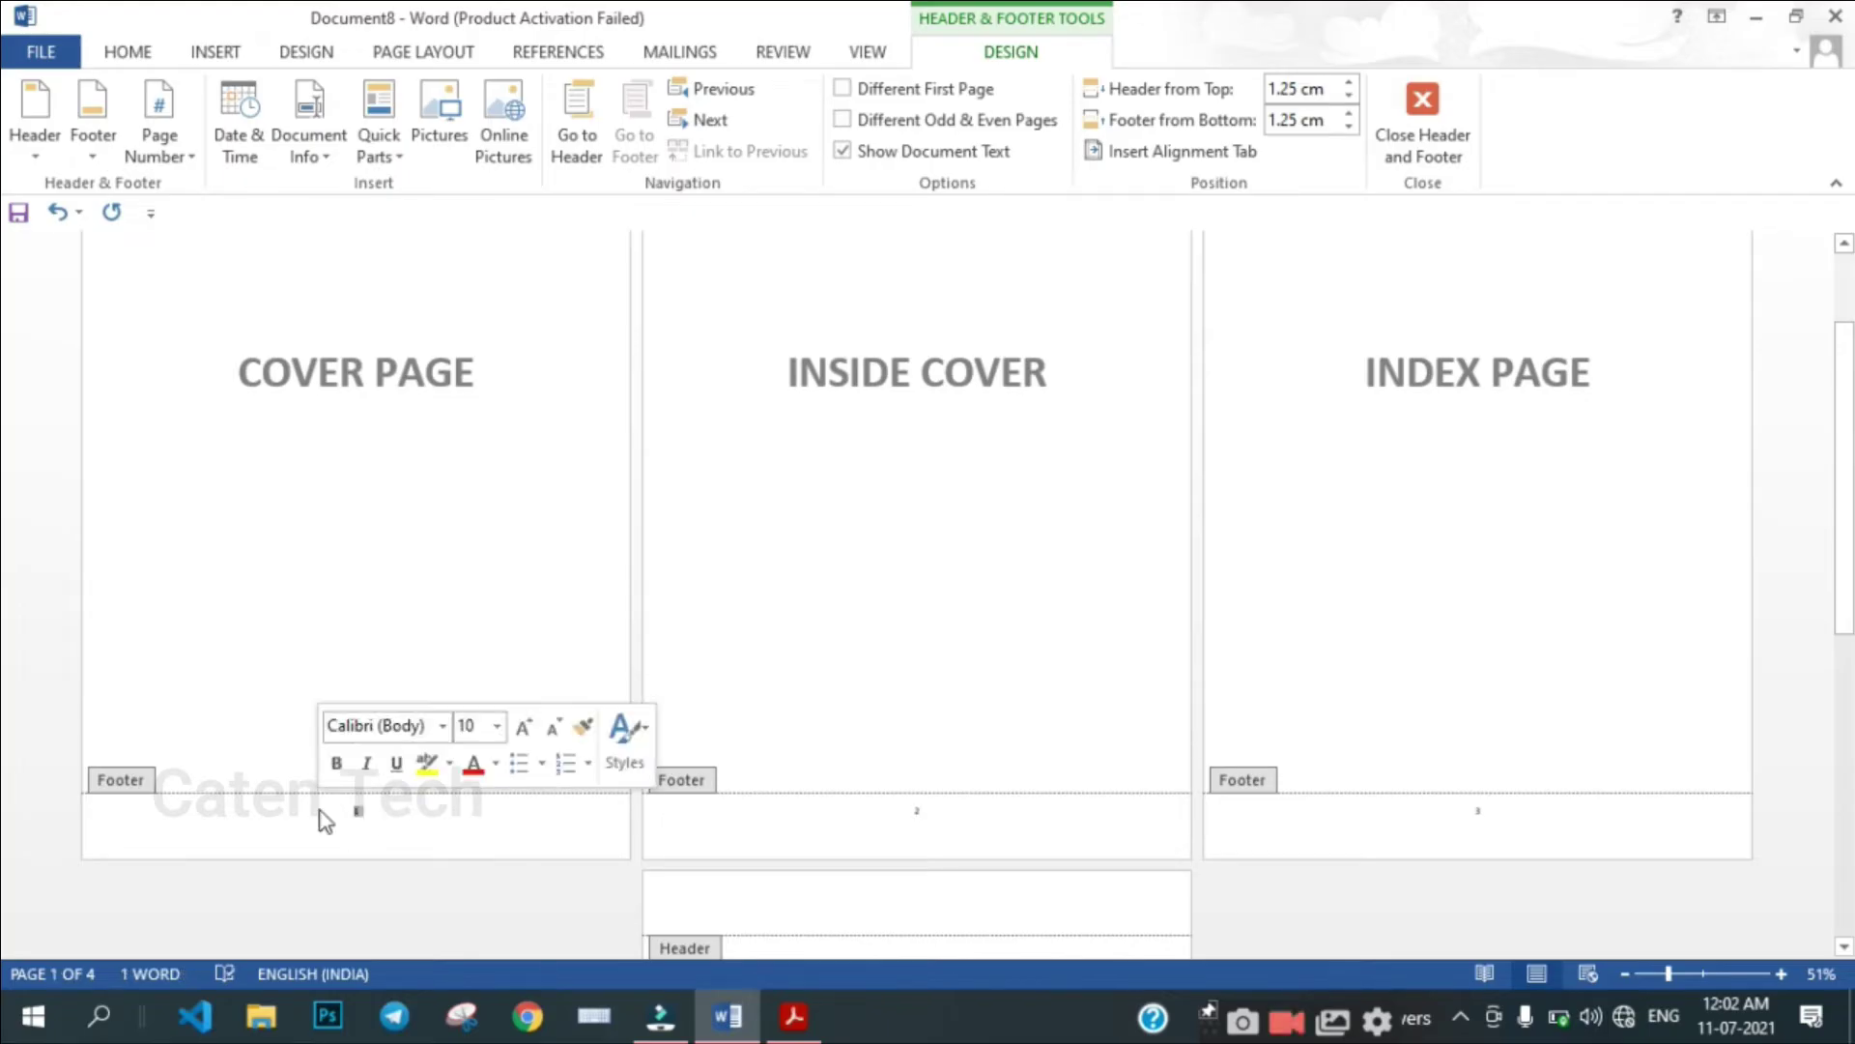
key("Delete")
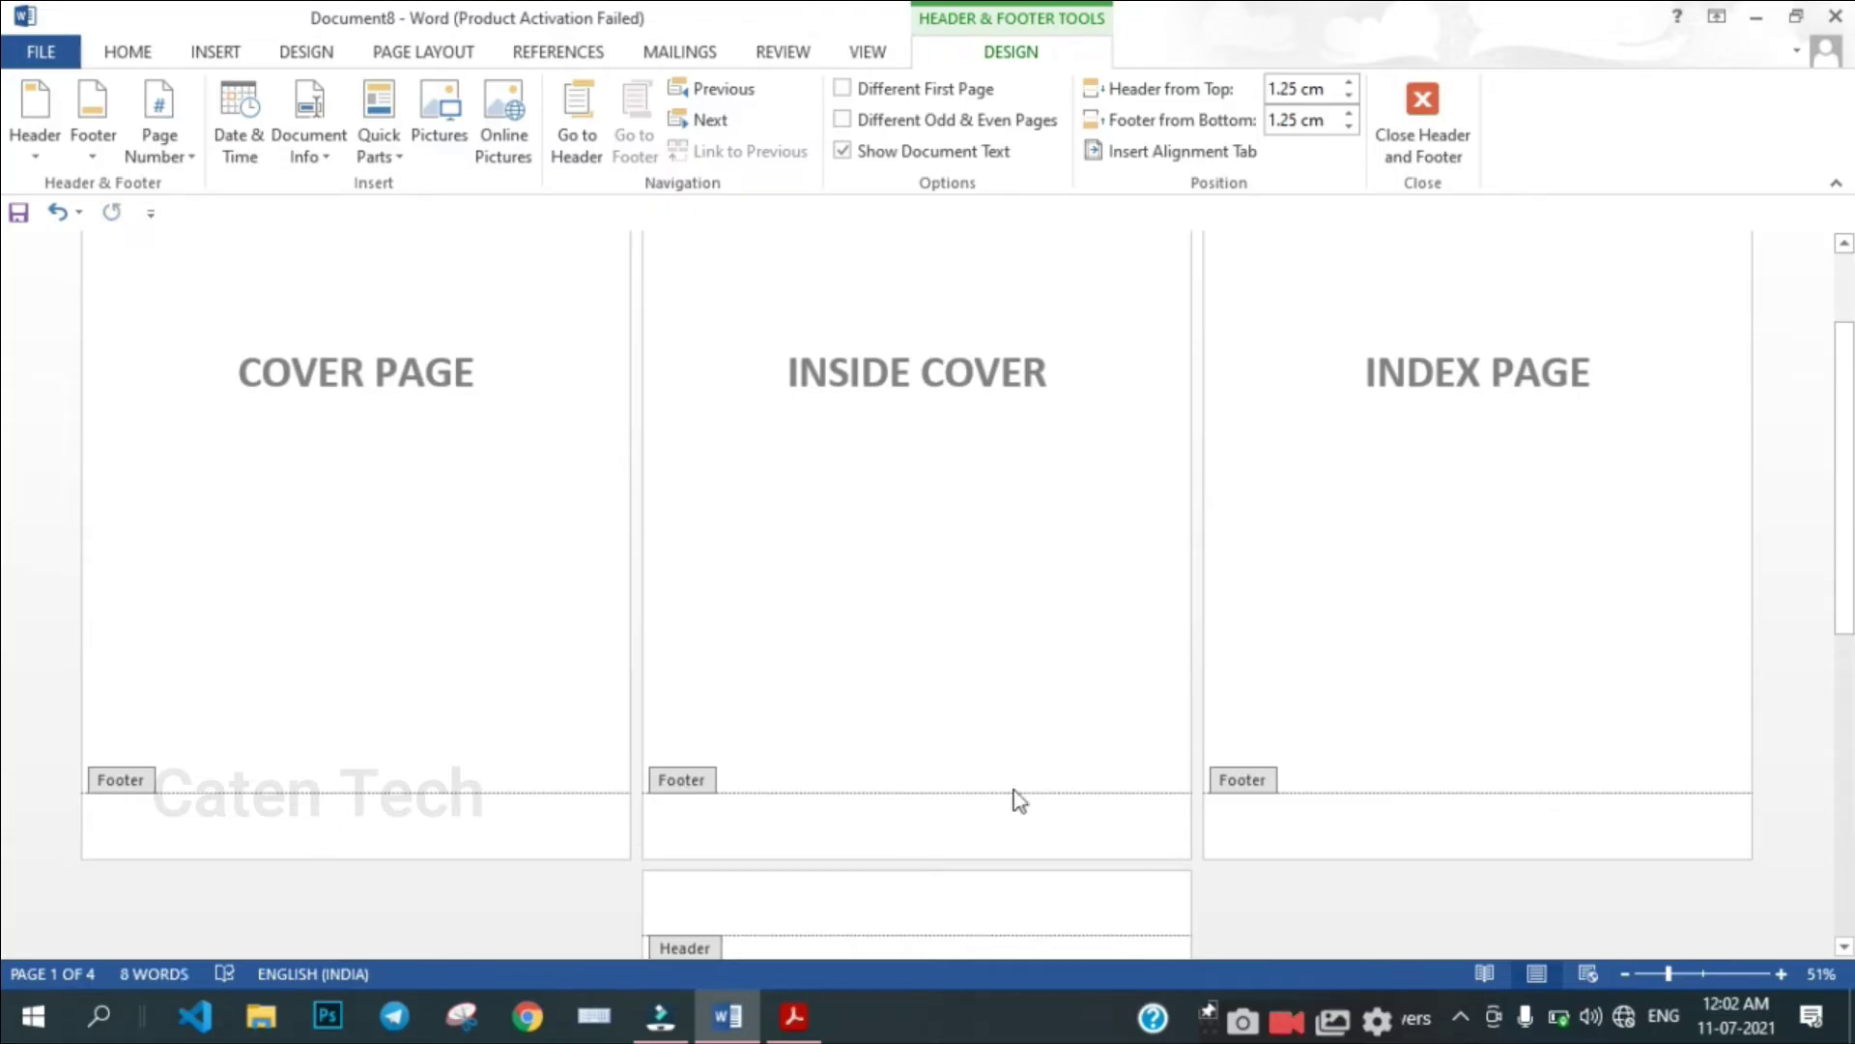
left_click(1852, 712)
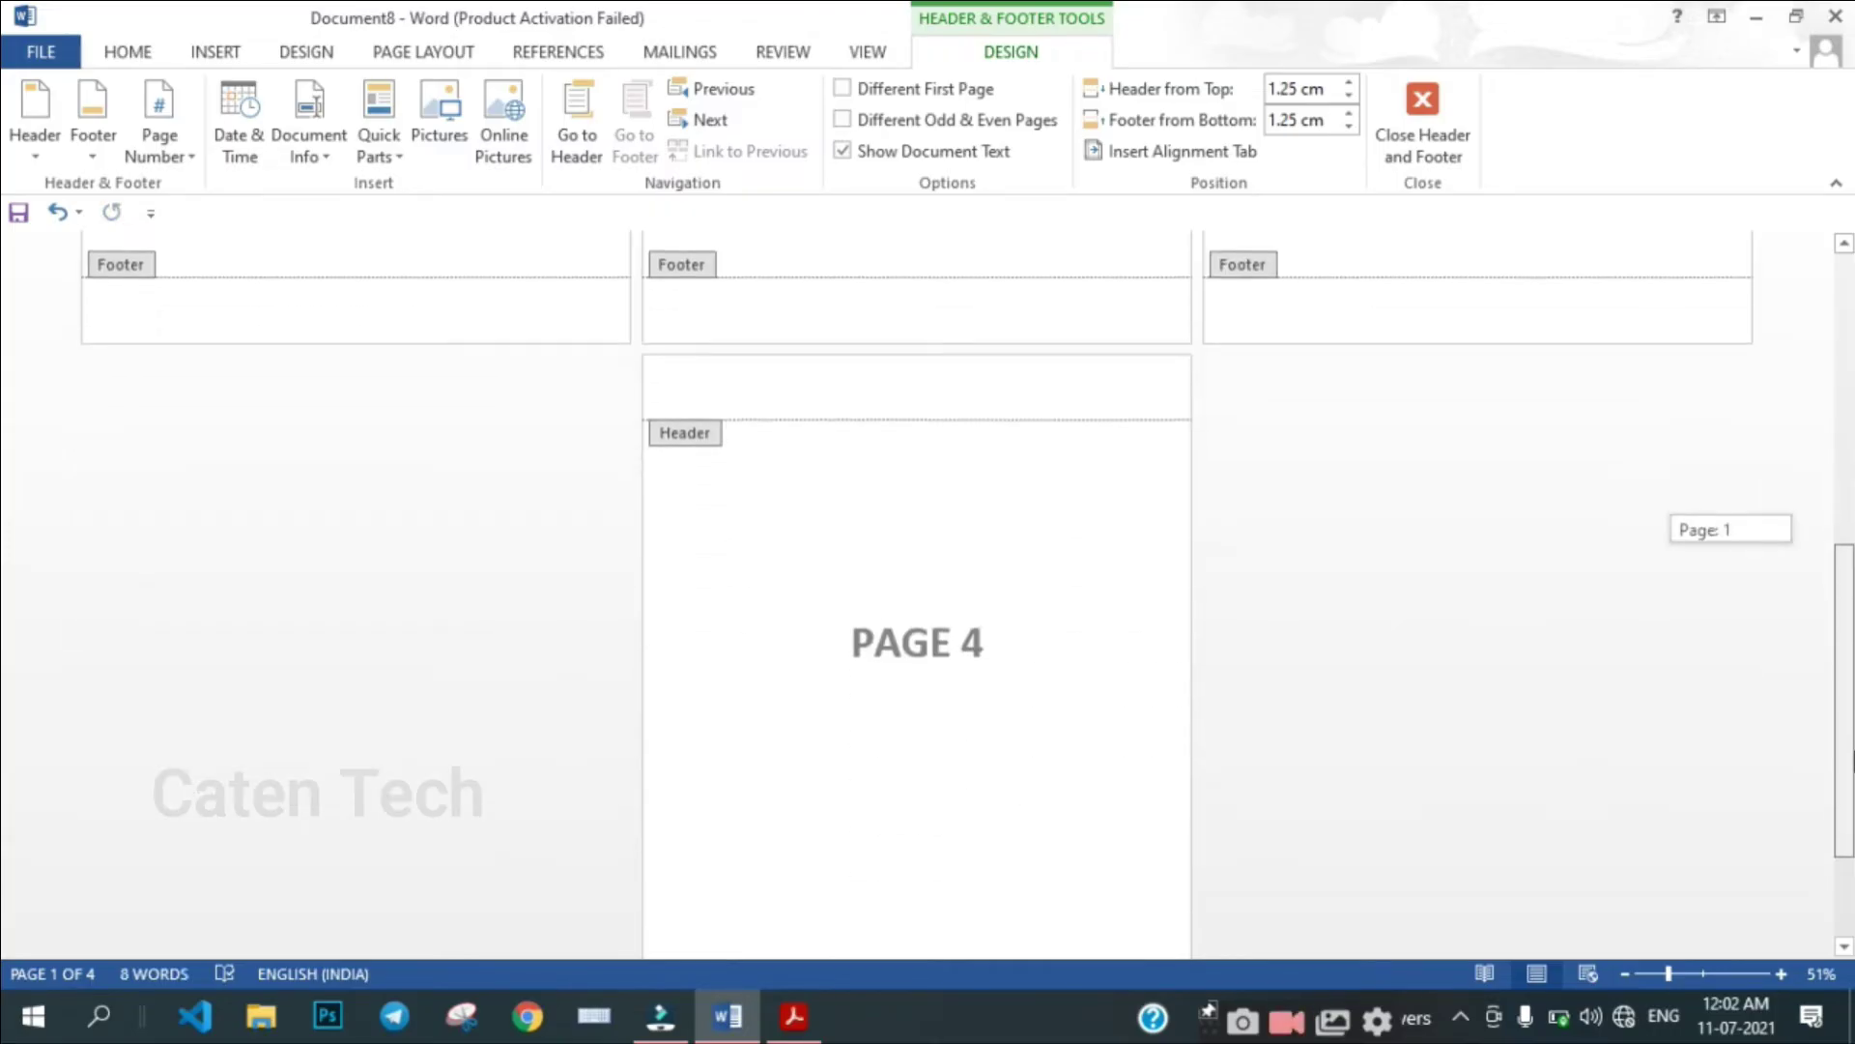
left_click_drag(1851, 712, 1851, 676)
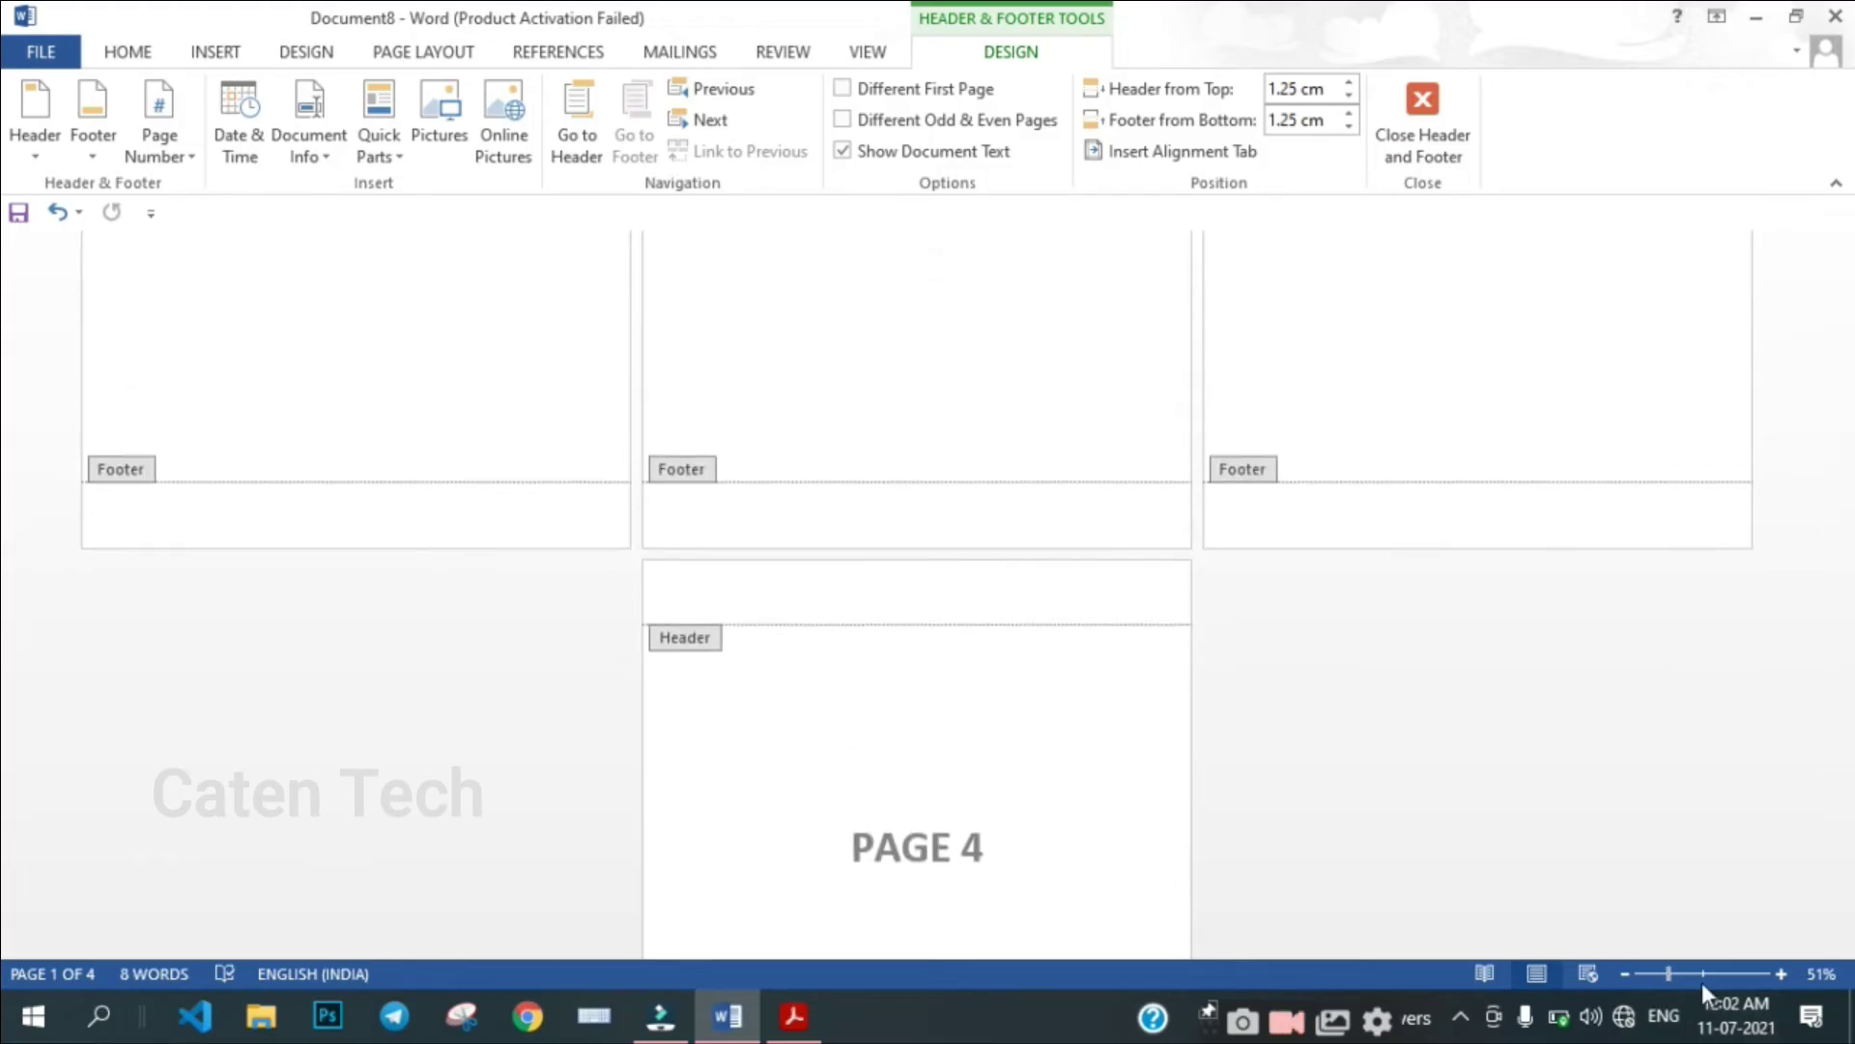
left_click(1701, 974)
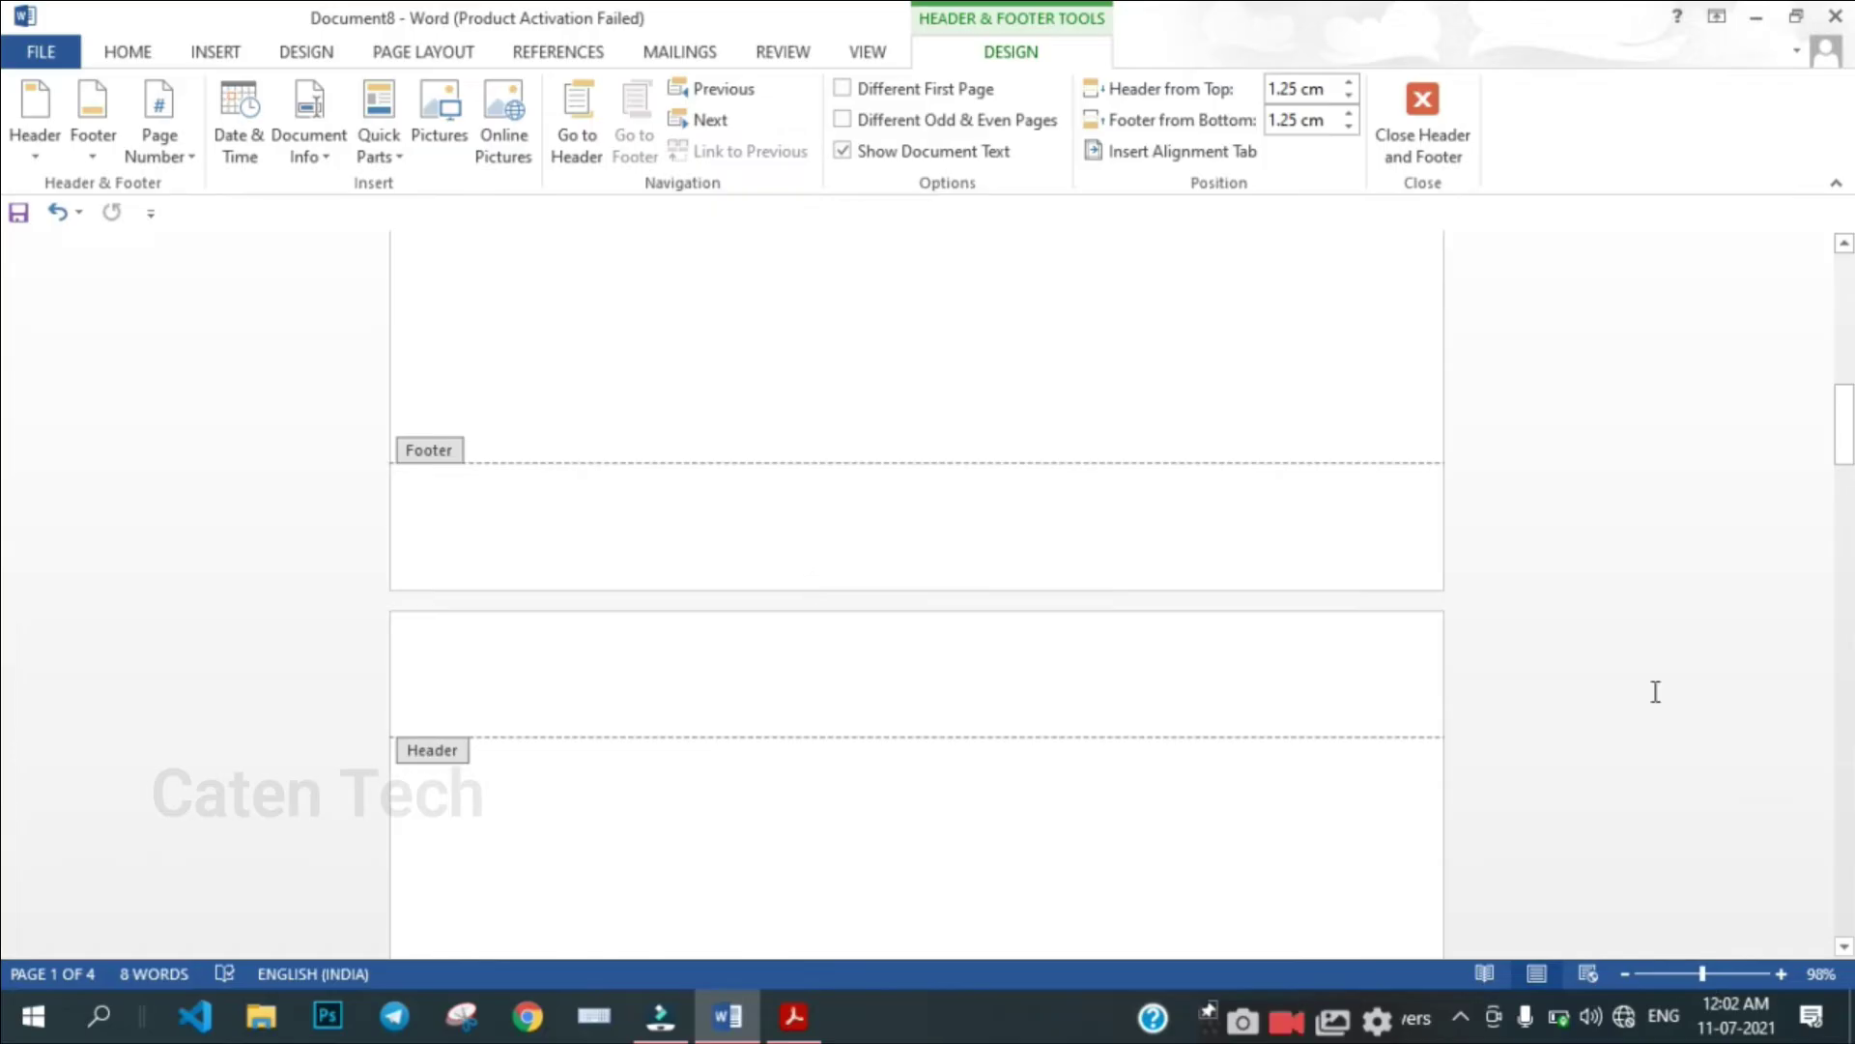
mouse_move(1844, 394)
left_mouse_down()
mouse_move(1851, 498)
mouse_move(1851, 311)
left_mouse_up()
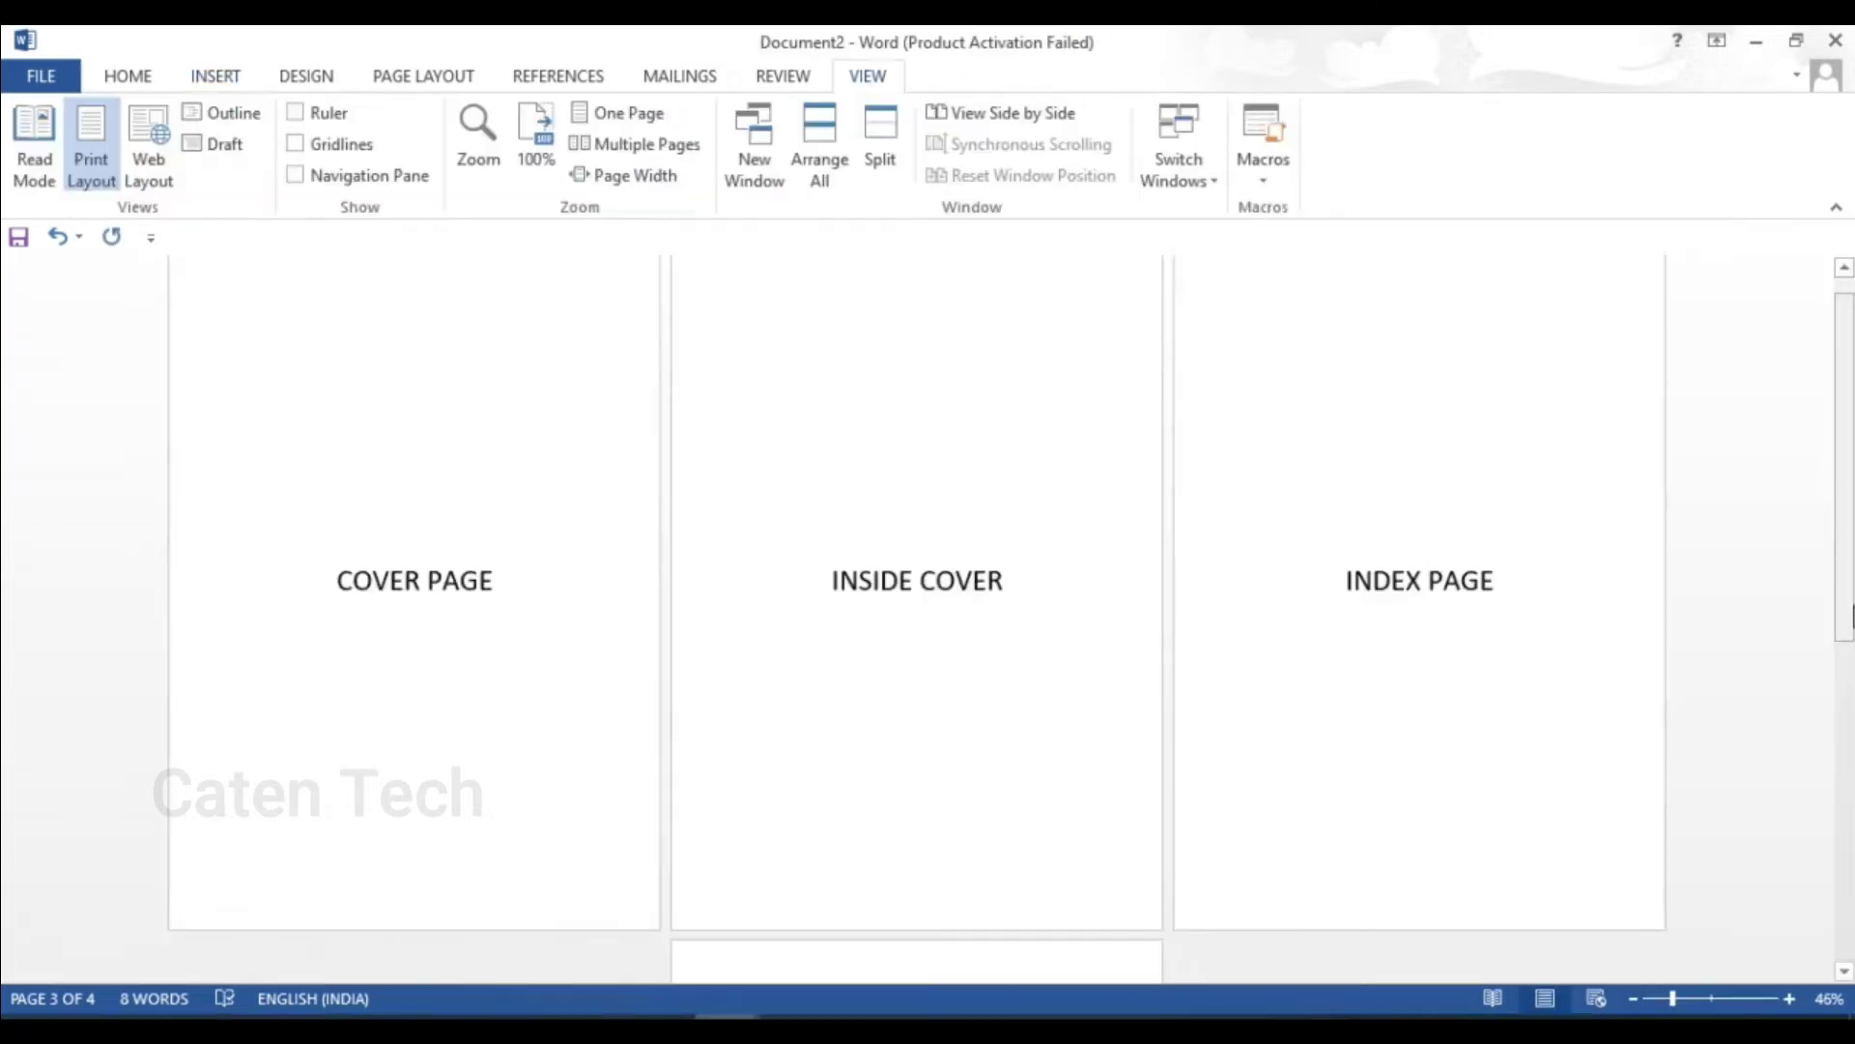
scroll(1845, 609, "down", 5)
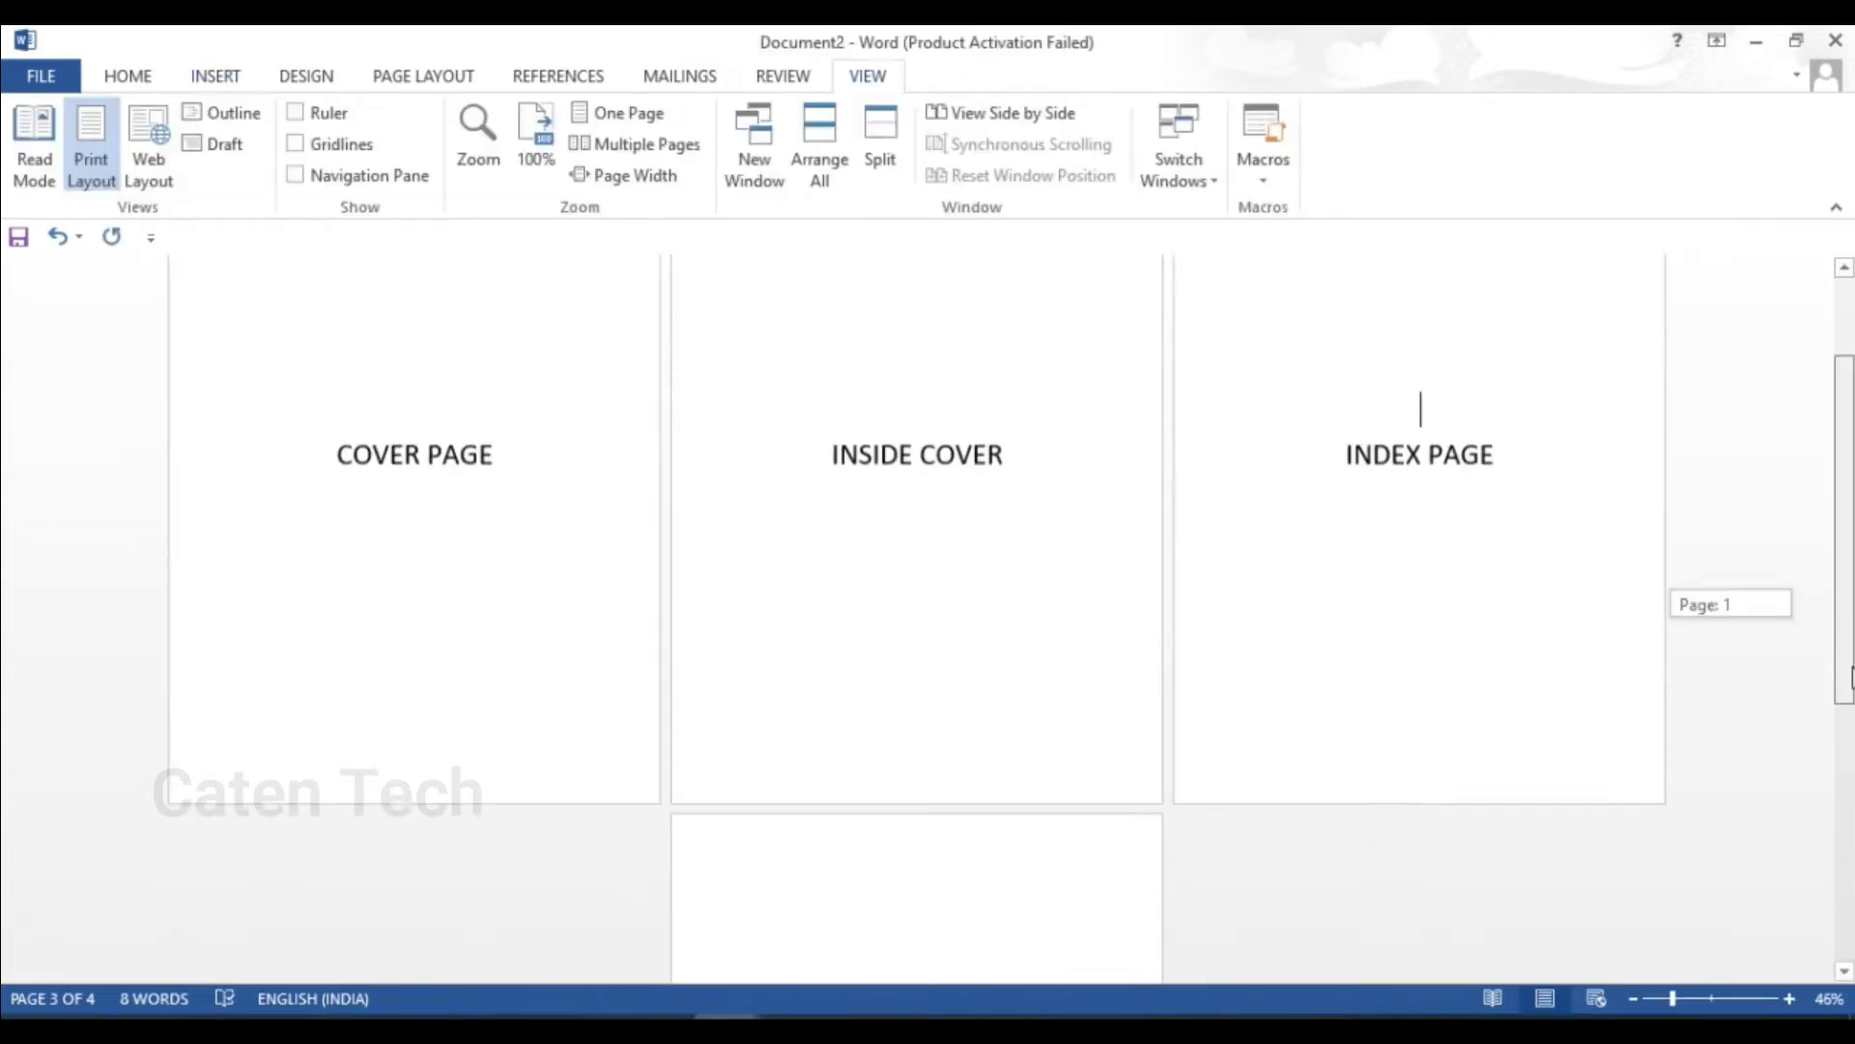
scroll(918, 618, "down", 4)
scroll(918, 618, "down", 2)
scroll(918, 618, "down", 2)
scroll(918, 580, "up", 4)
scroll(918, 580, "up", 2)
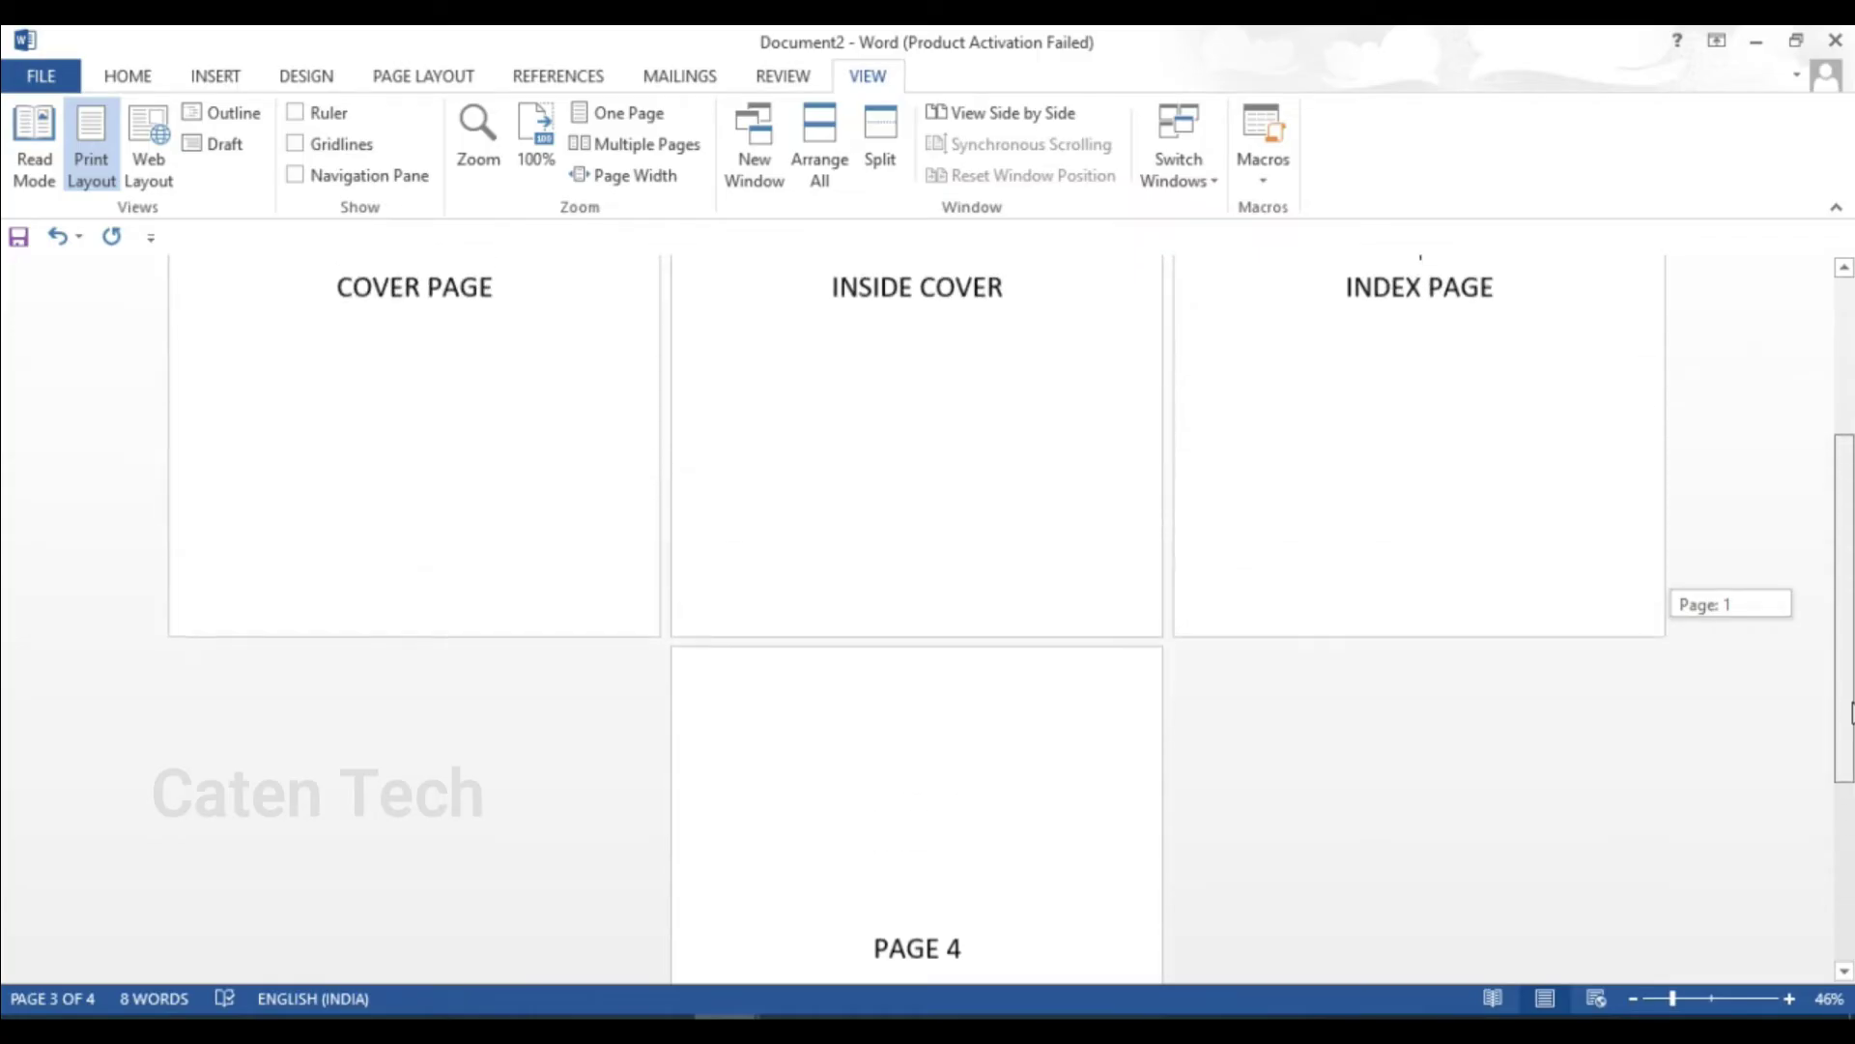
scroll(918, 580, "up", 6)
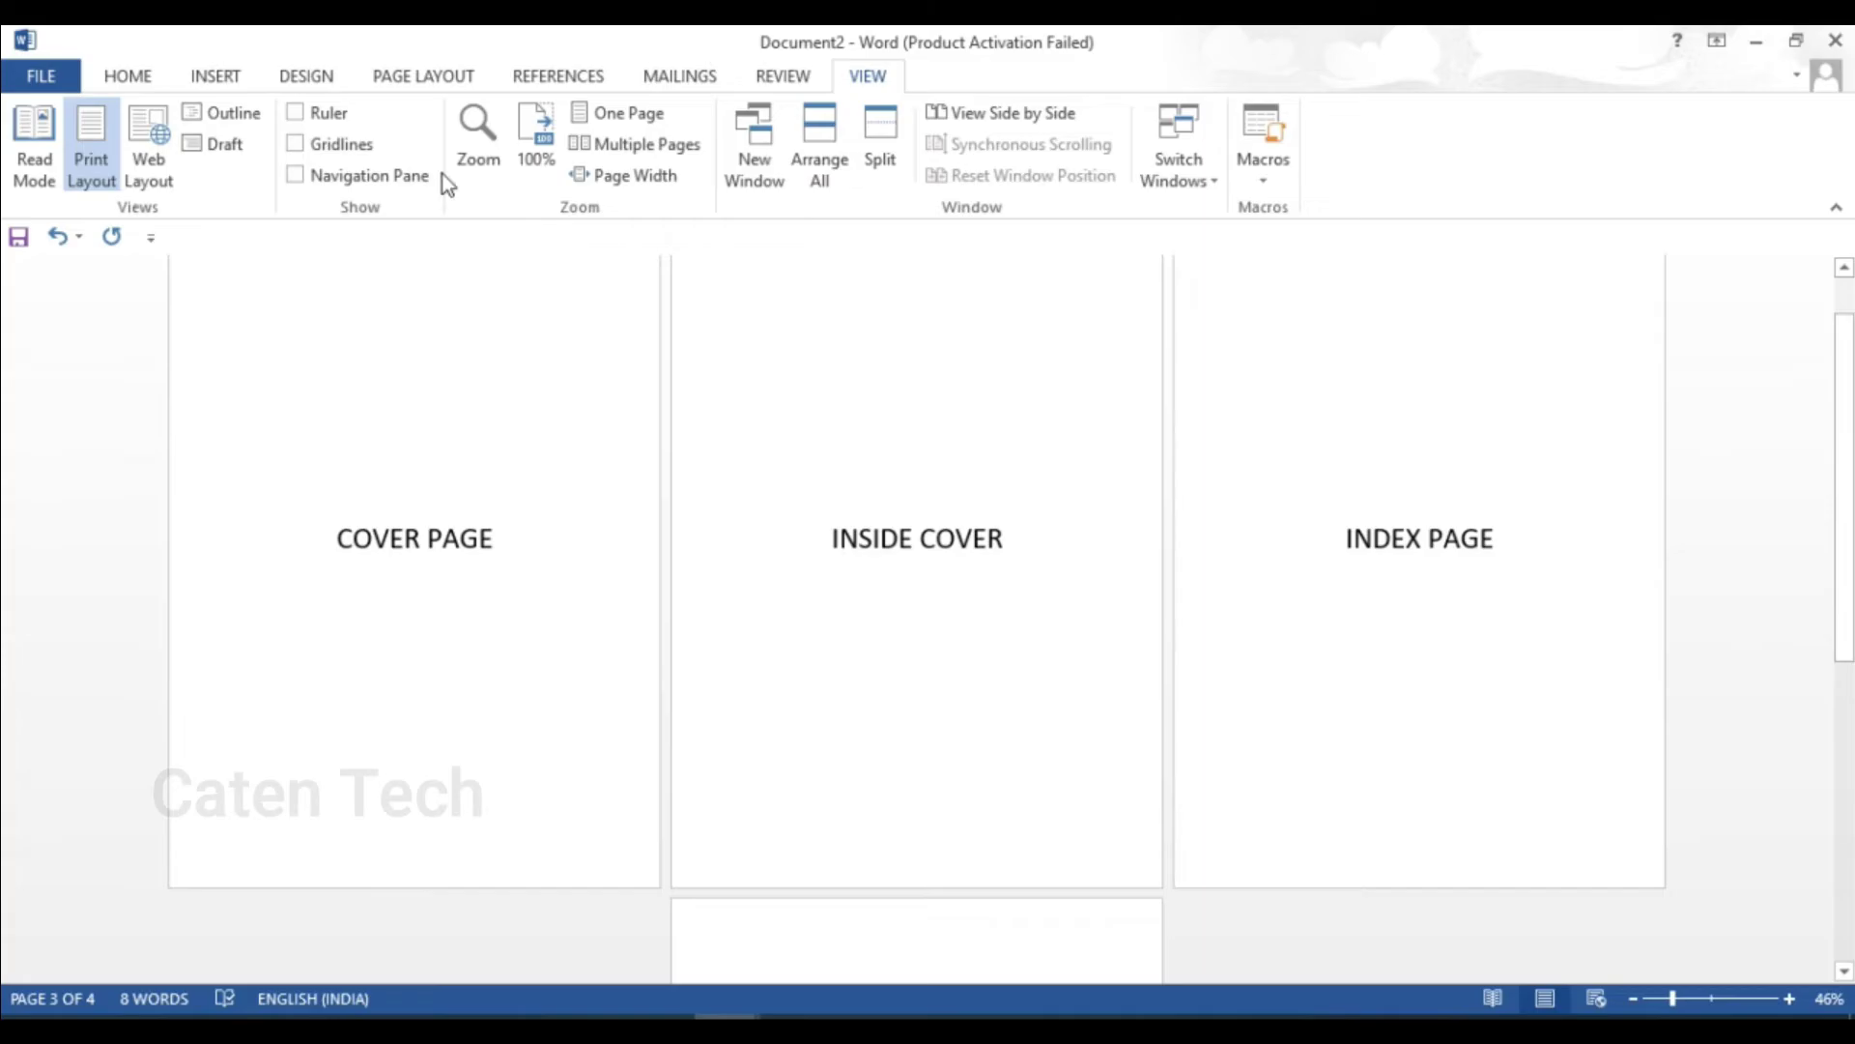
Step: Insert a Next Page section break from Page Layout > Breaks, then return to the Home ribbon
left_click(411, 80)
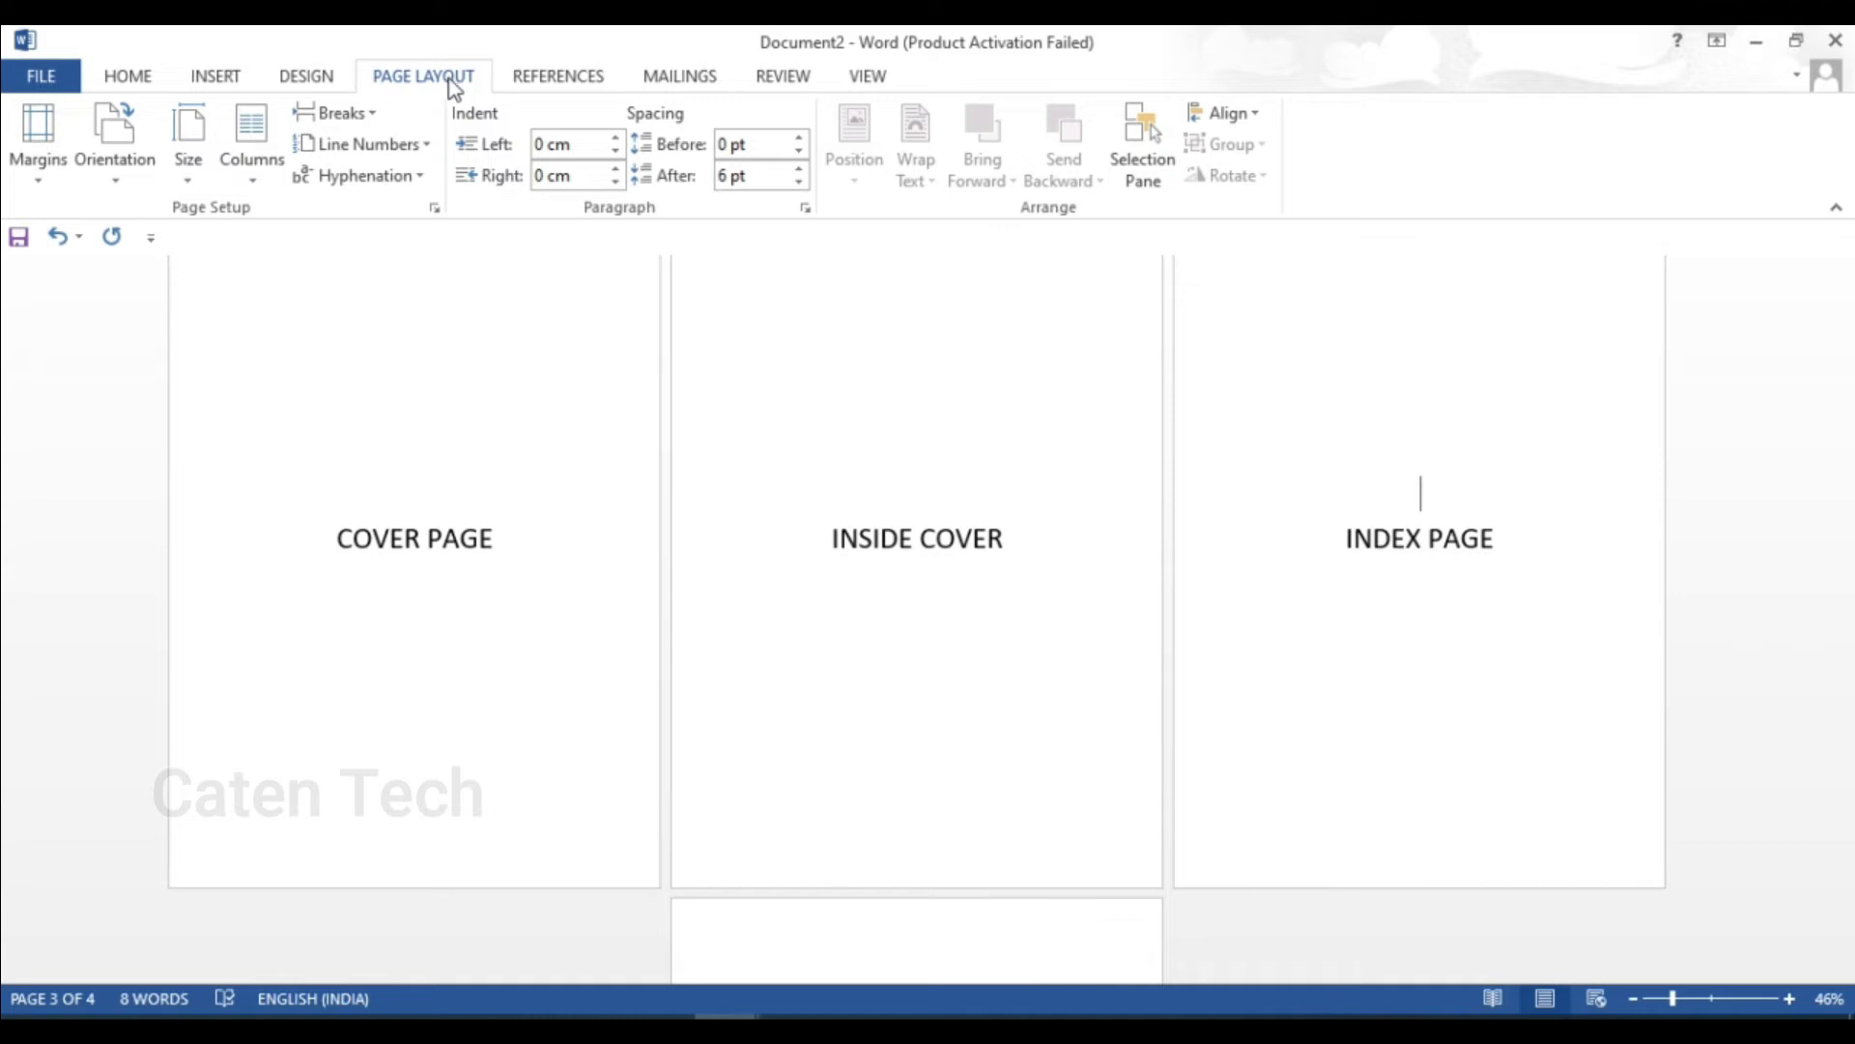
left_click(357, 116)
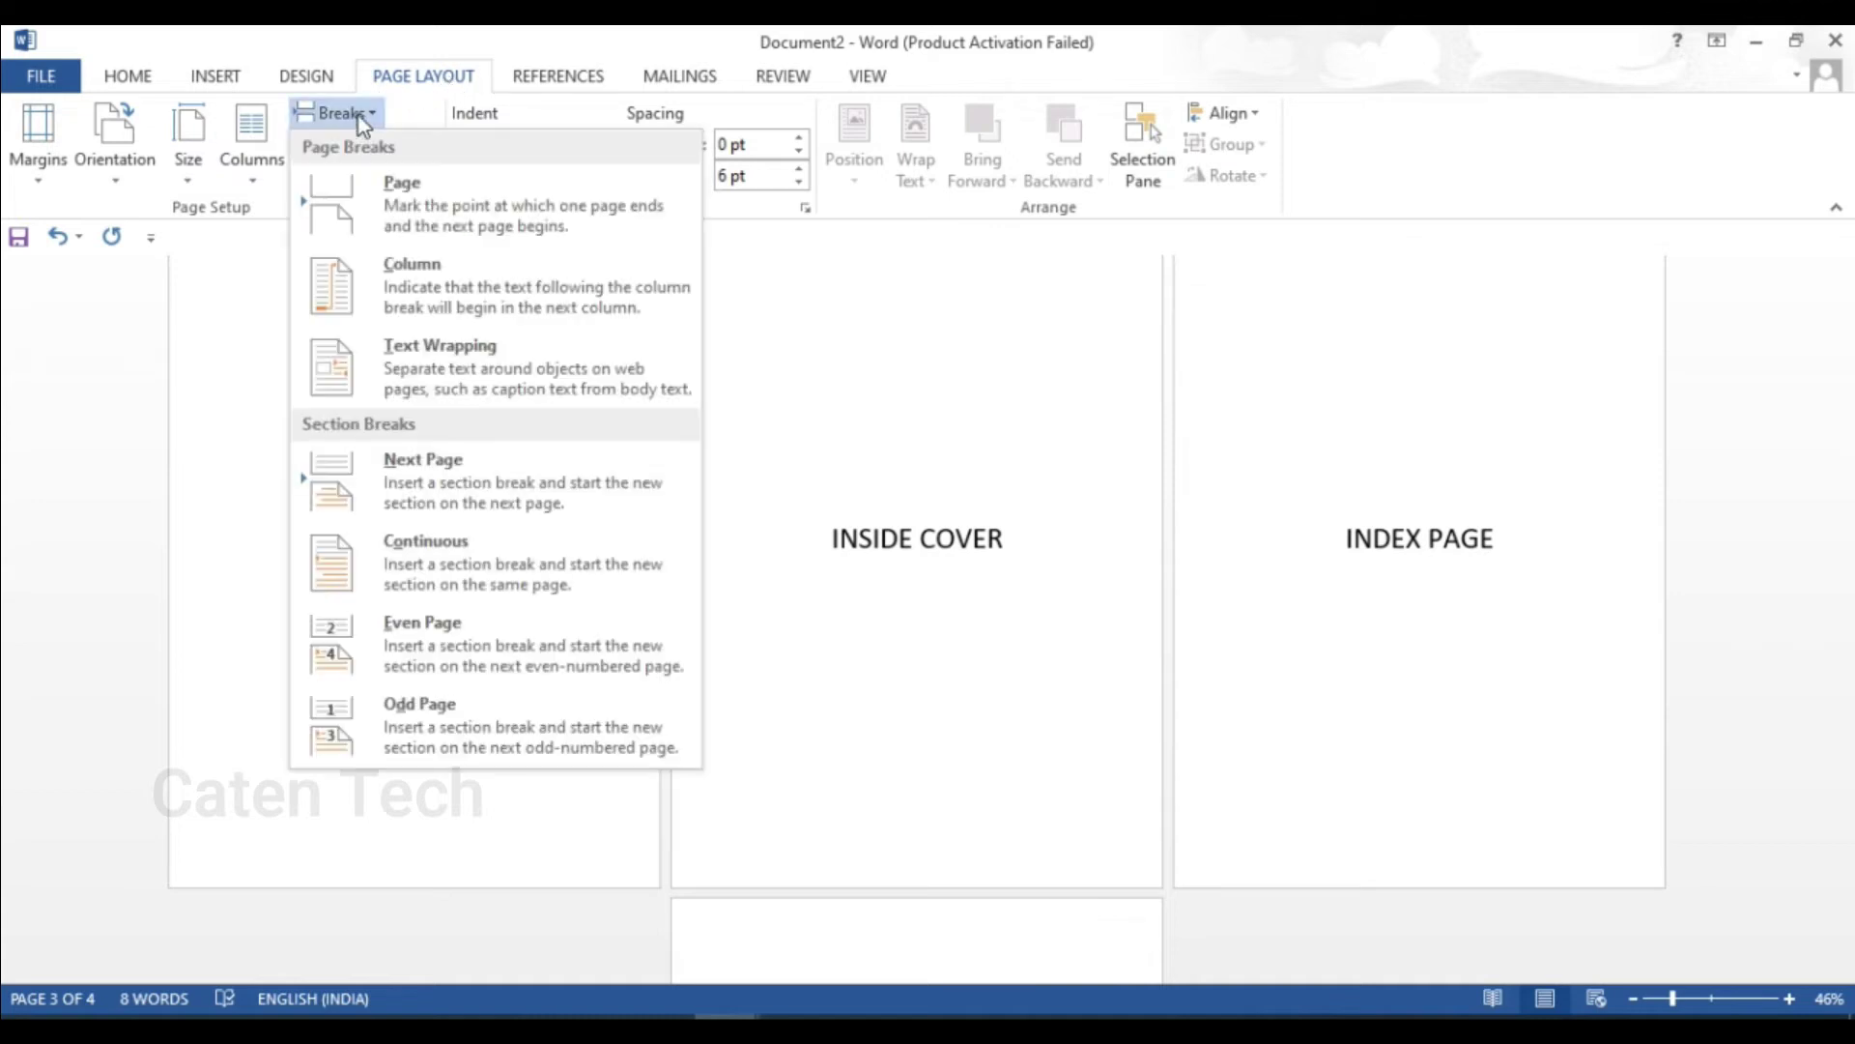
left_click(485, 473)
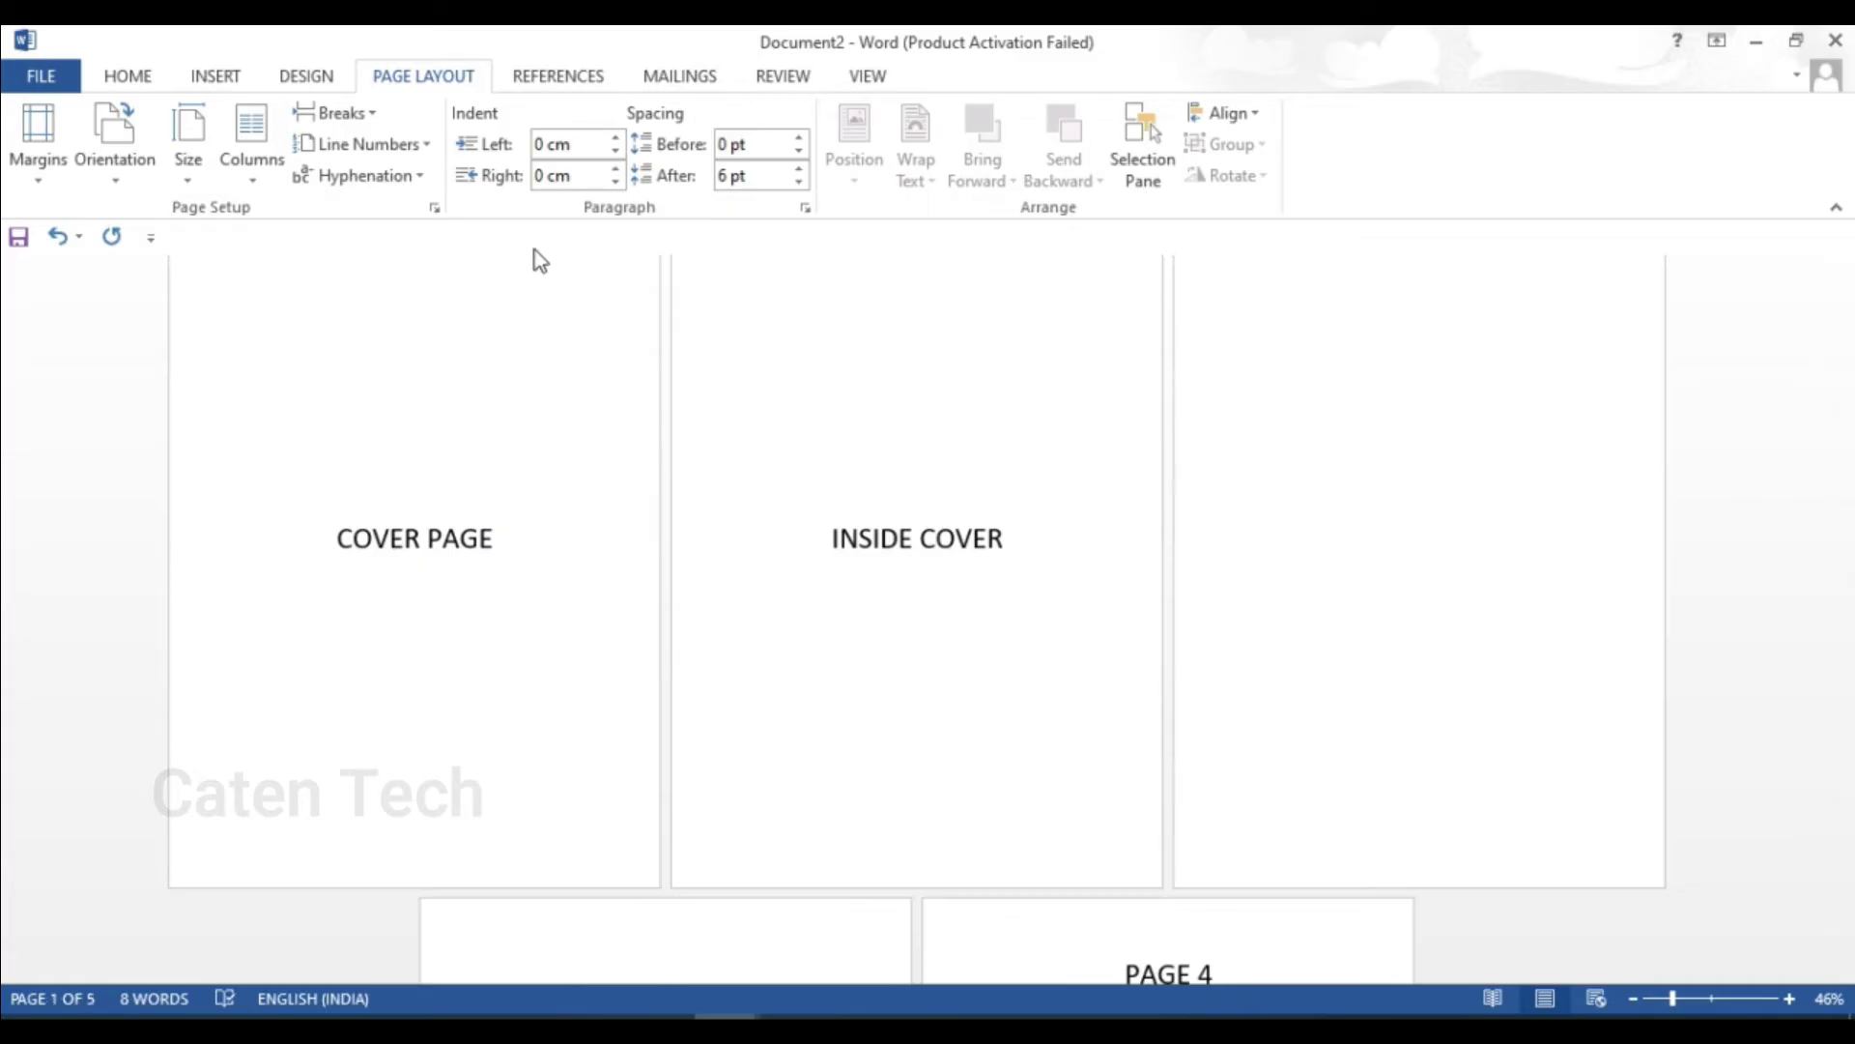
left_click(142, 76)
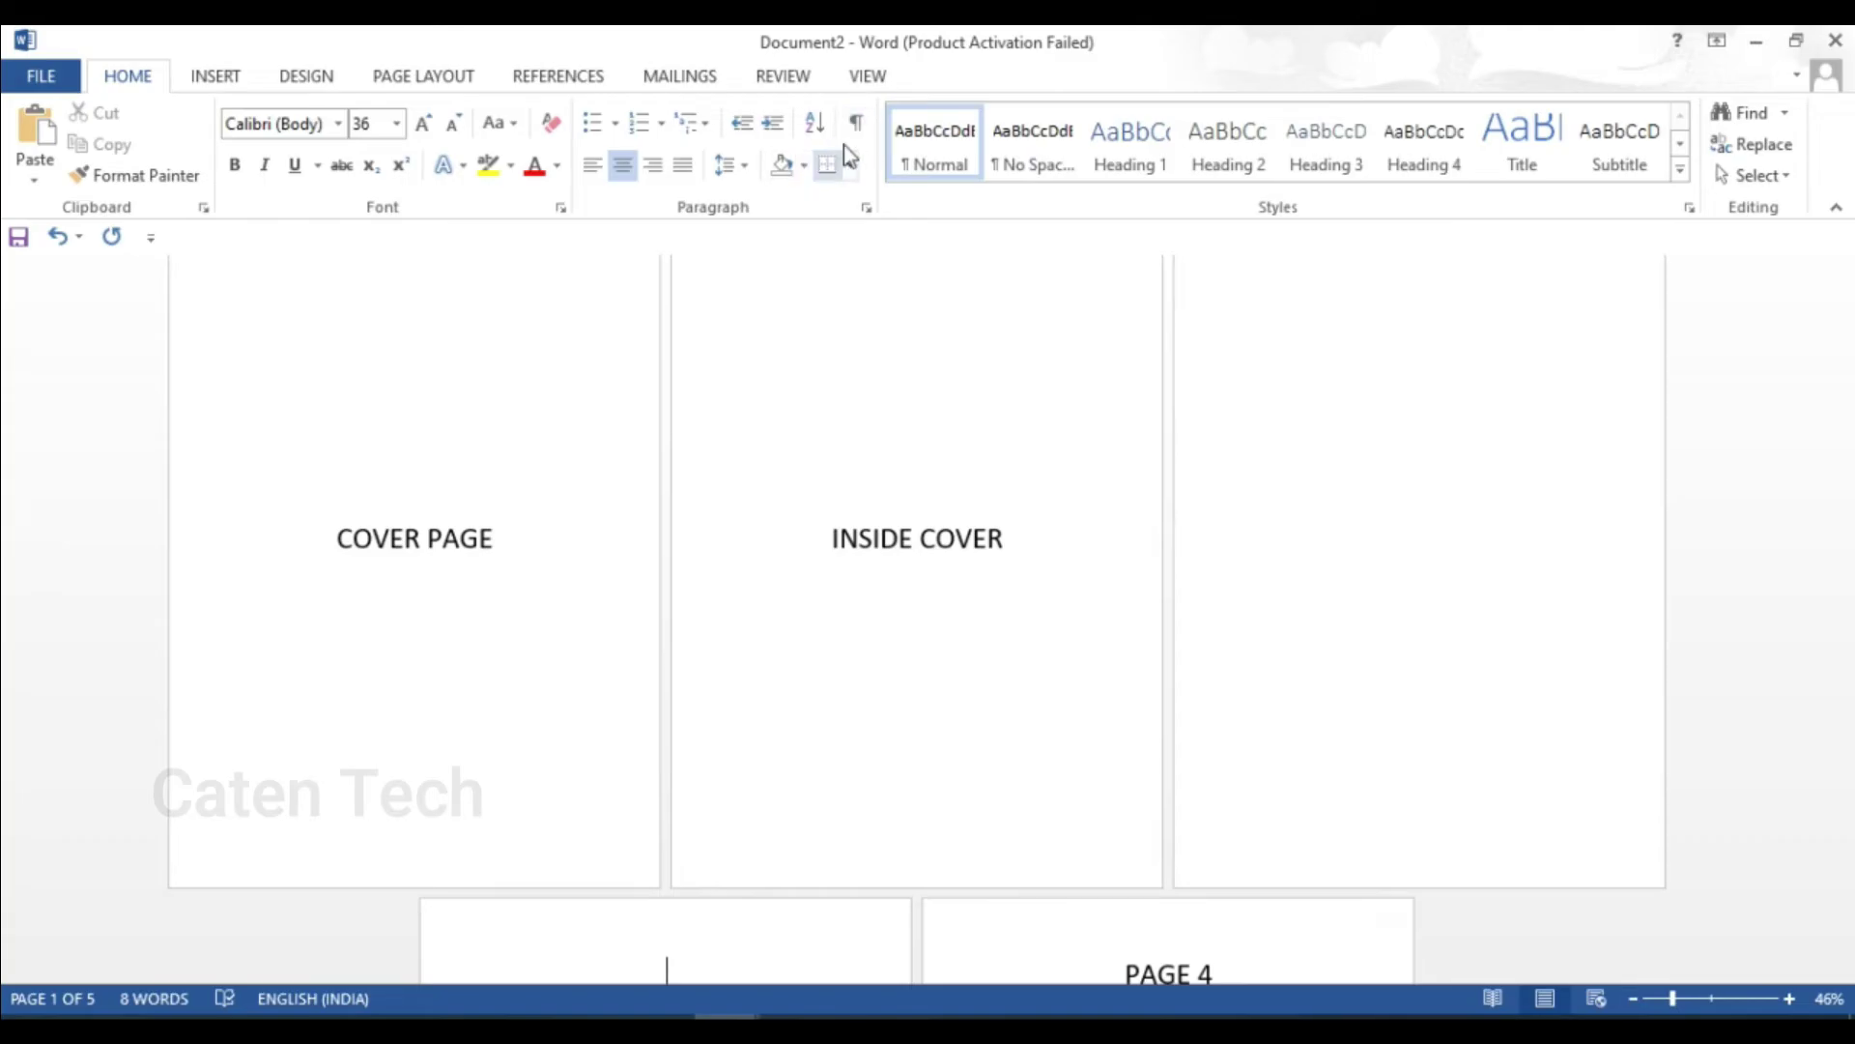
left_click(865, 133)
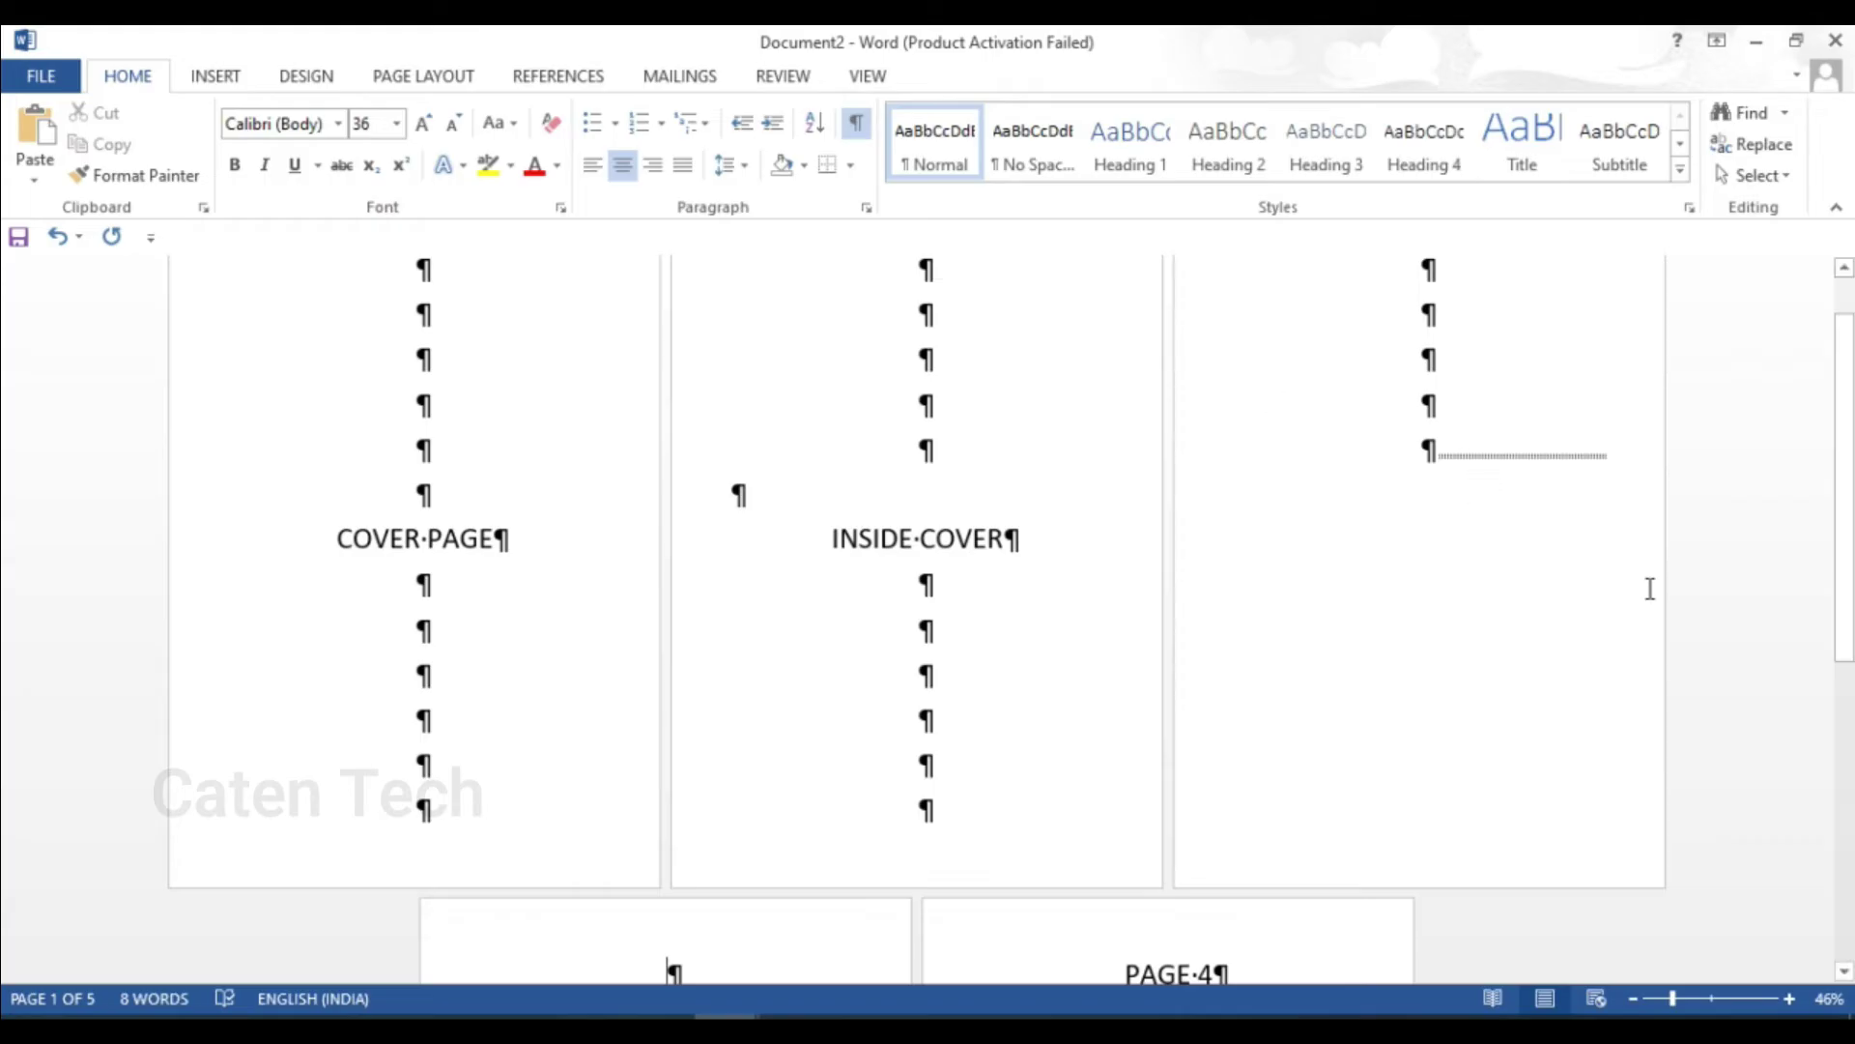
left_click_drag(1843, 492, 1847, 688)
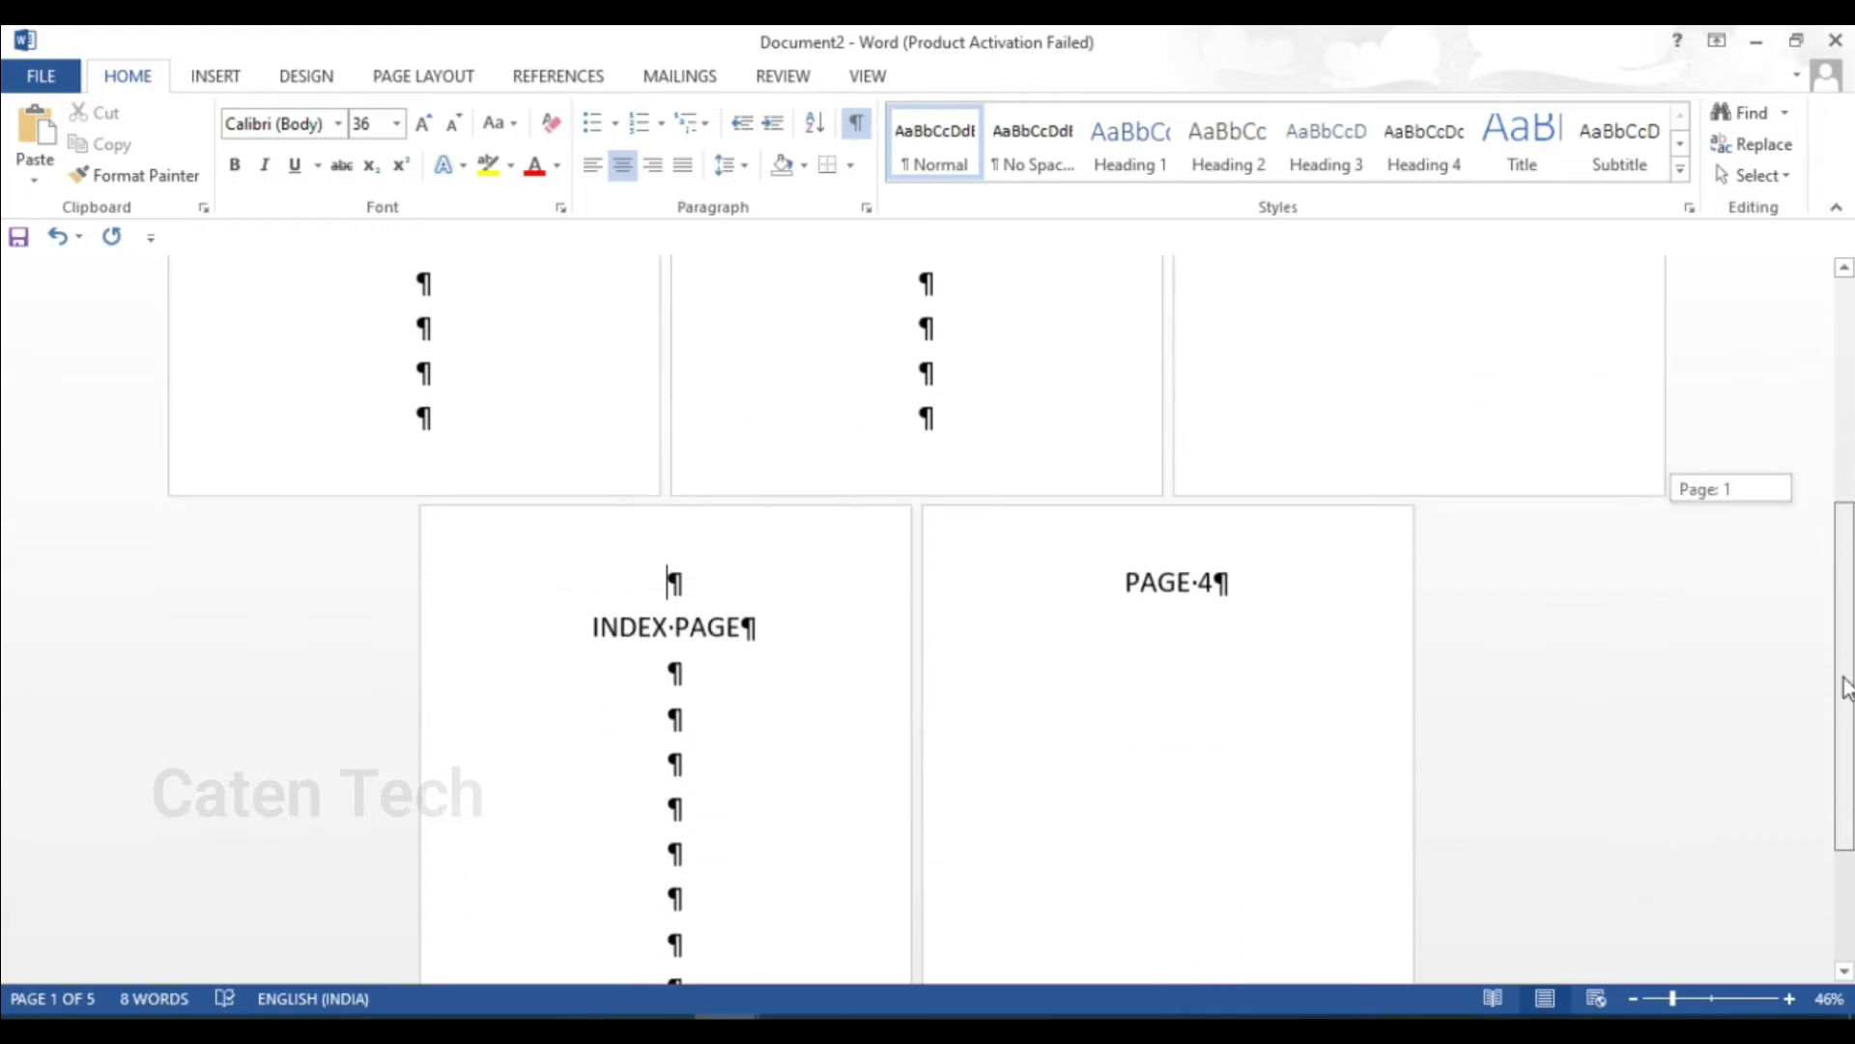
mouse_move(1846, 688)
left_mouse_down()
mouse_move(1851, 528)
mouse_move(1829, 923)
mouse_move(1841, 445)
left_mouse_up()
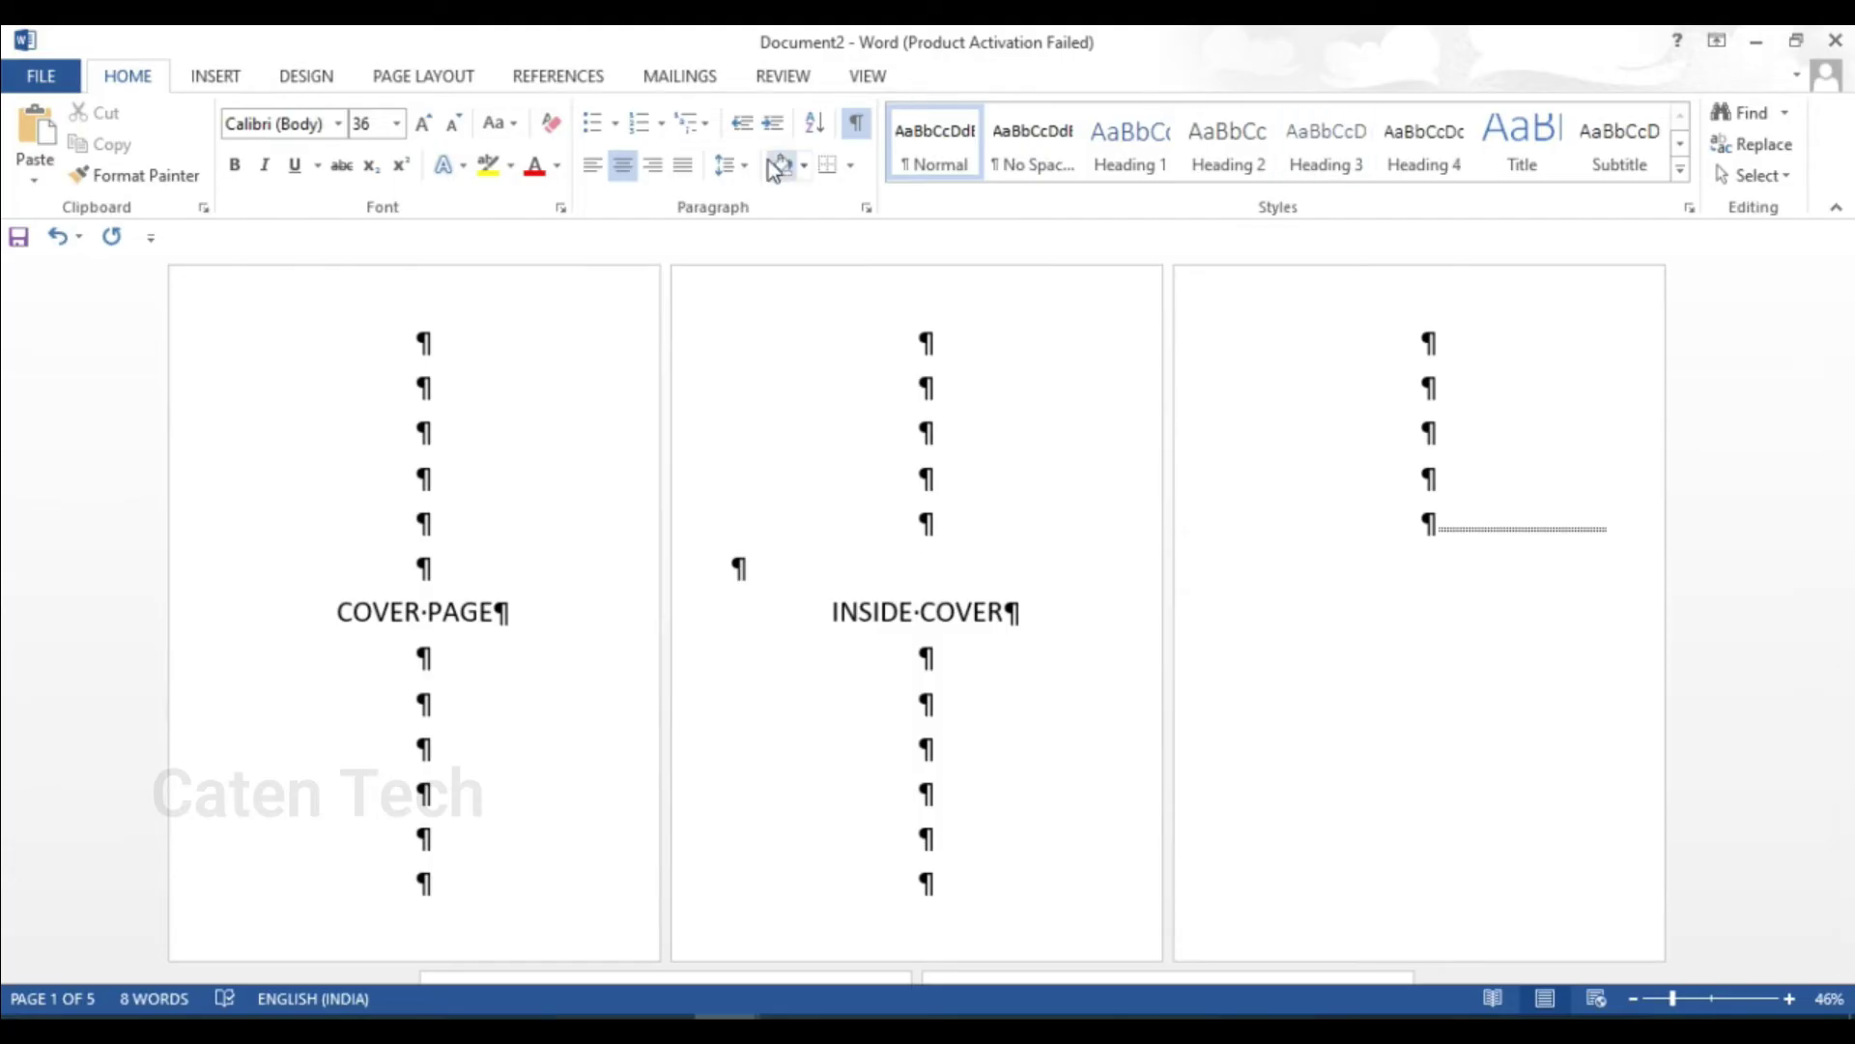
left_click(857, 125)
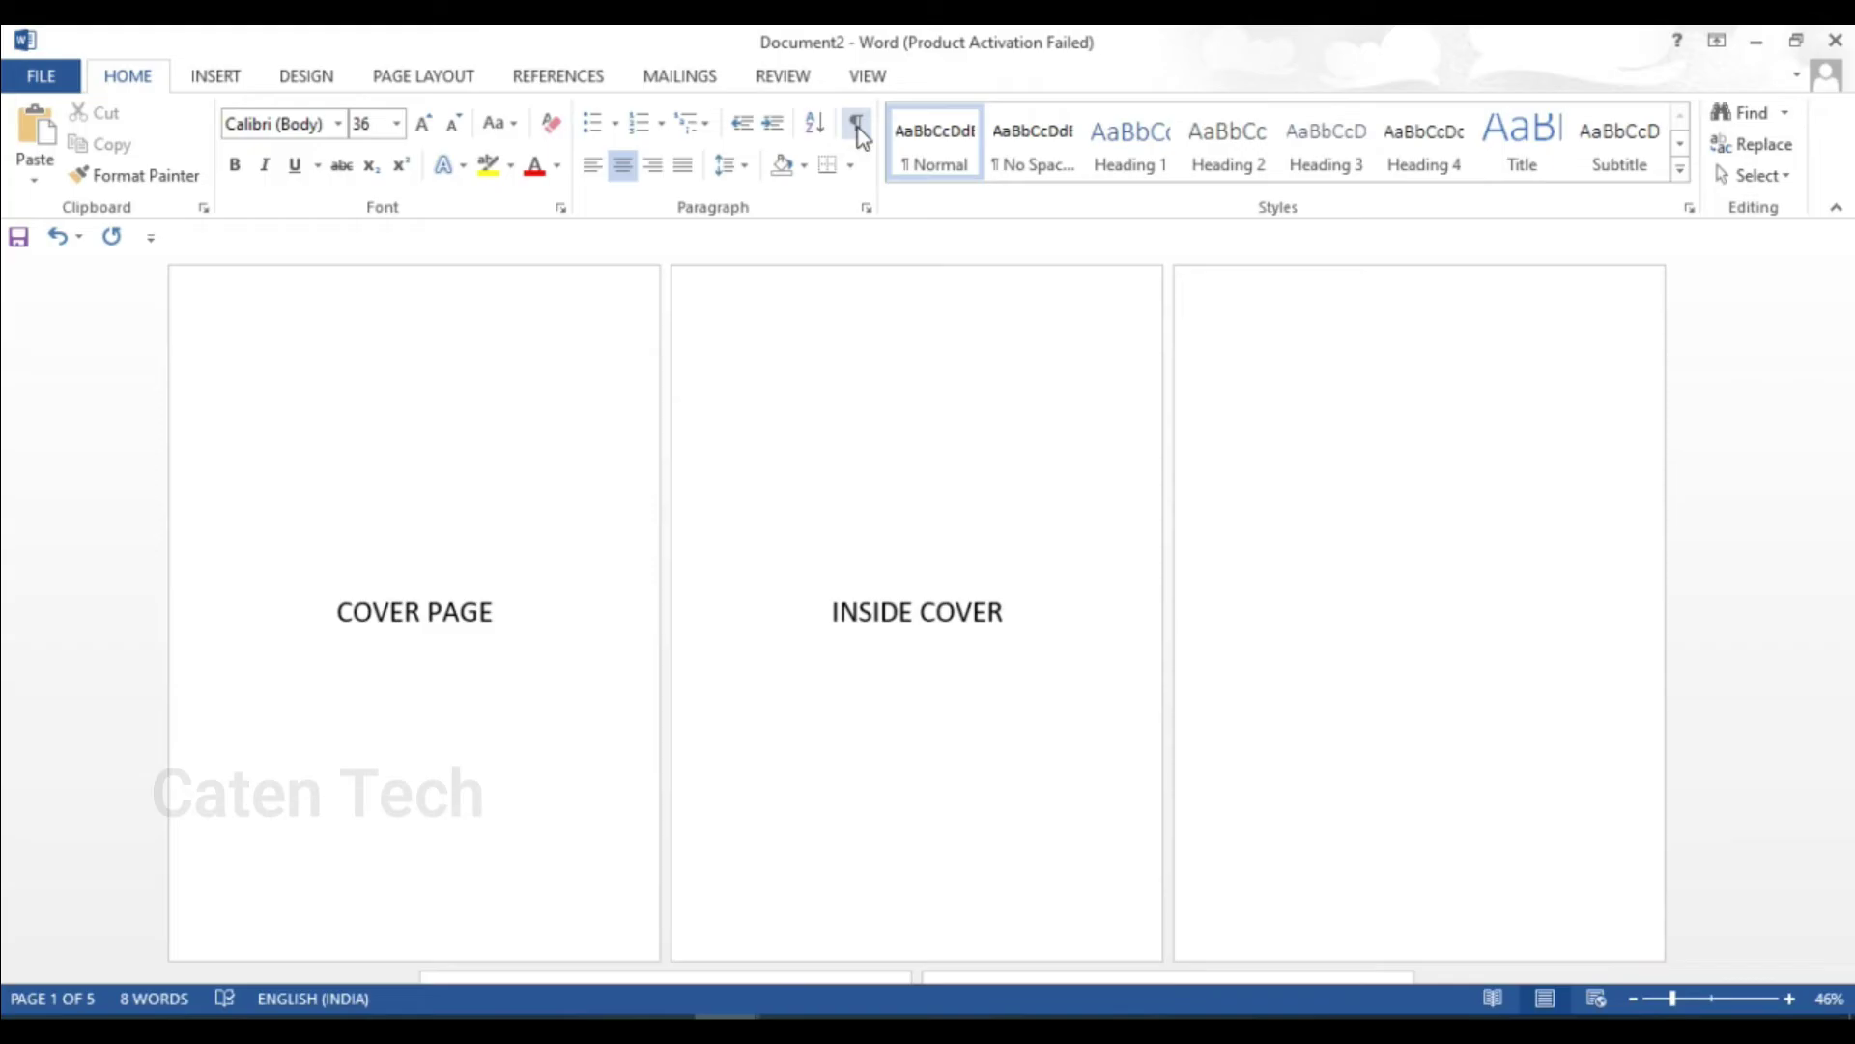
left_click_drag(1846, 440, 1850, 379)
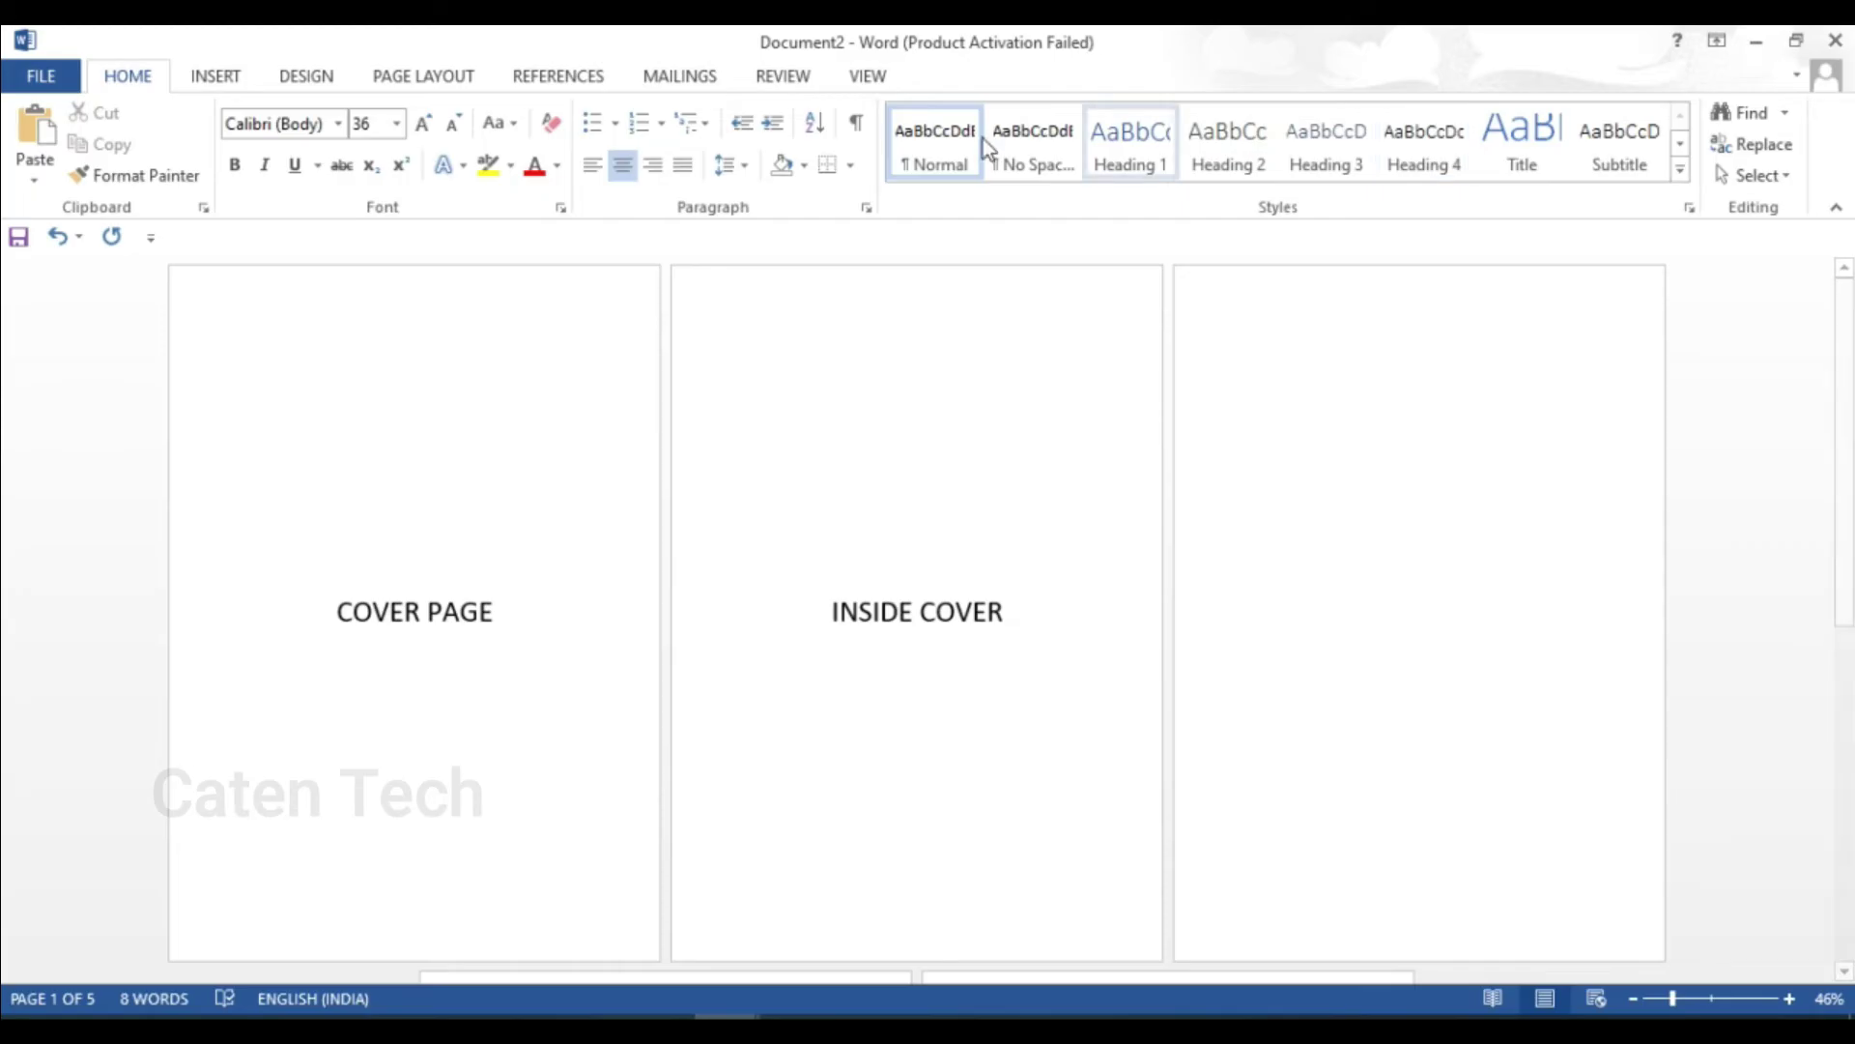
Step: Add Plain Number 2 centred page numbers to the footers of all five pages
left_click(208, 81)
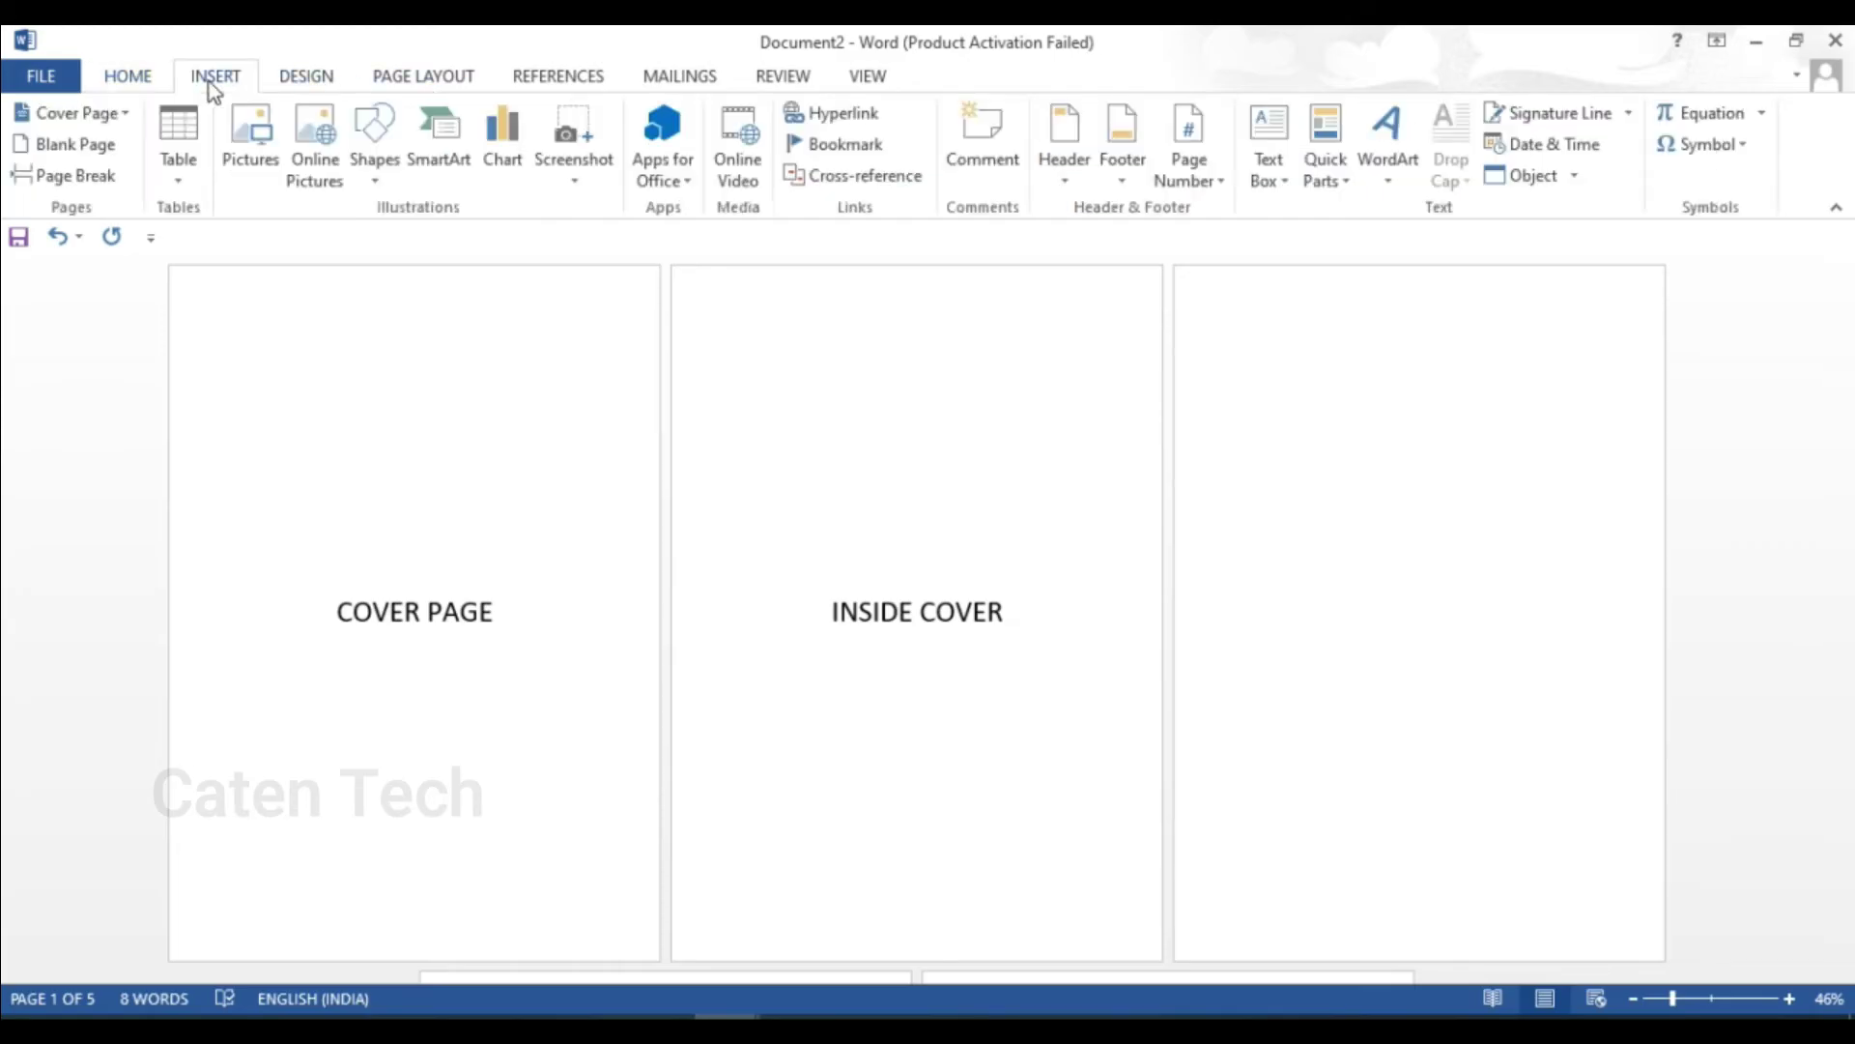
left_click(1208, 179)
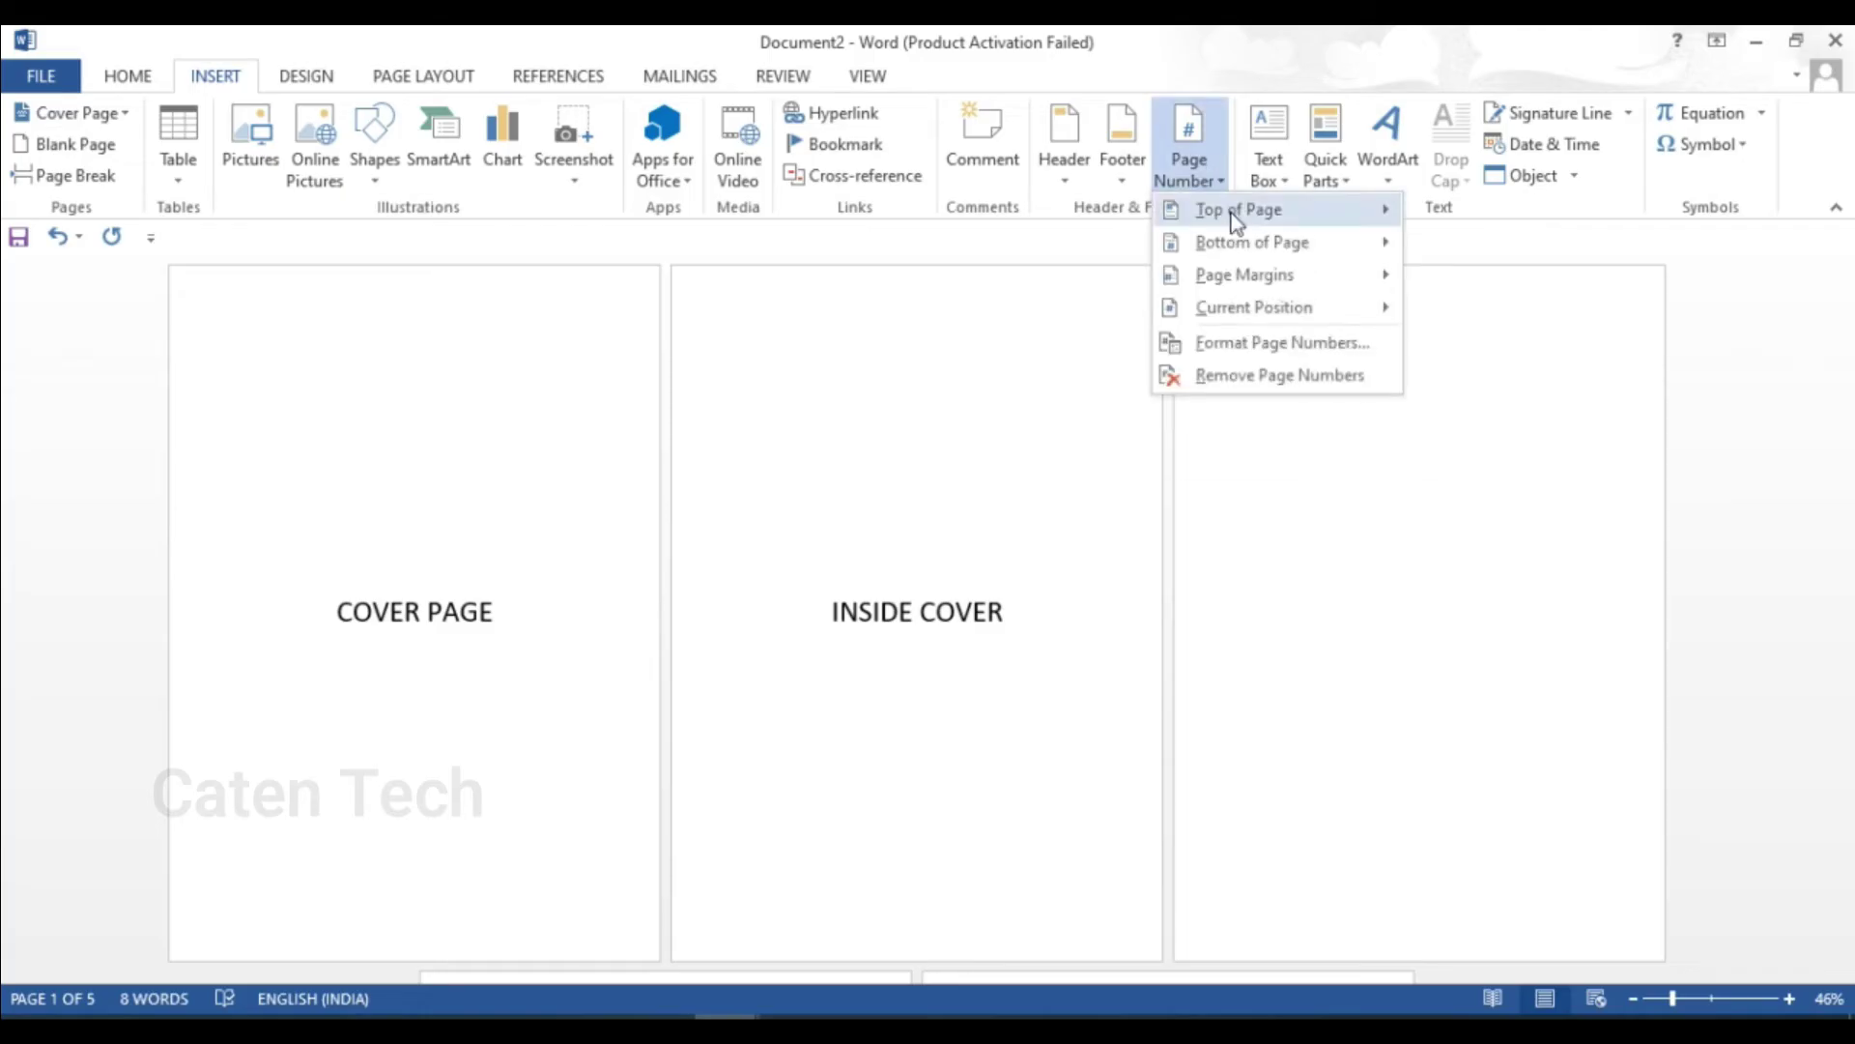
mouse_move(1251, 241)
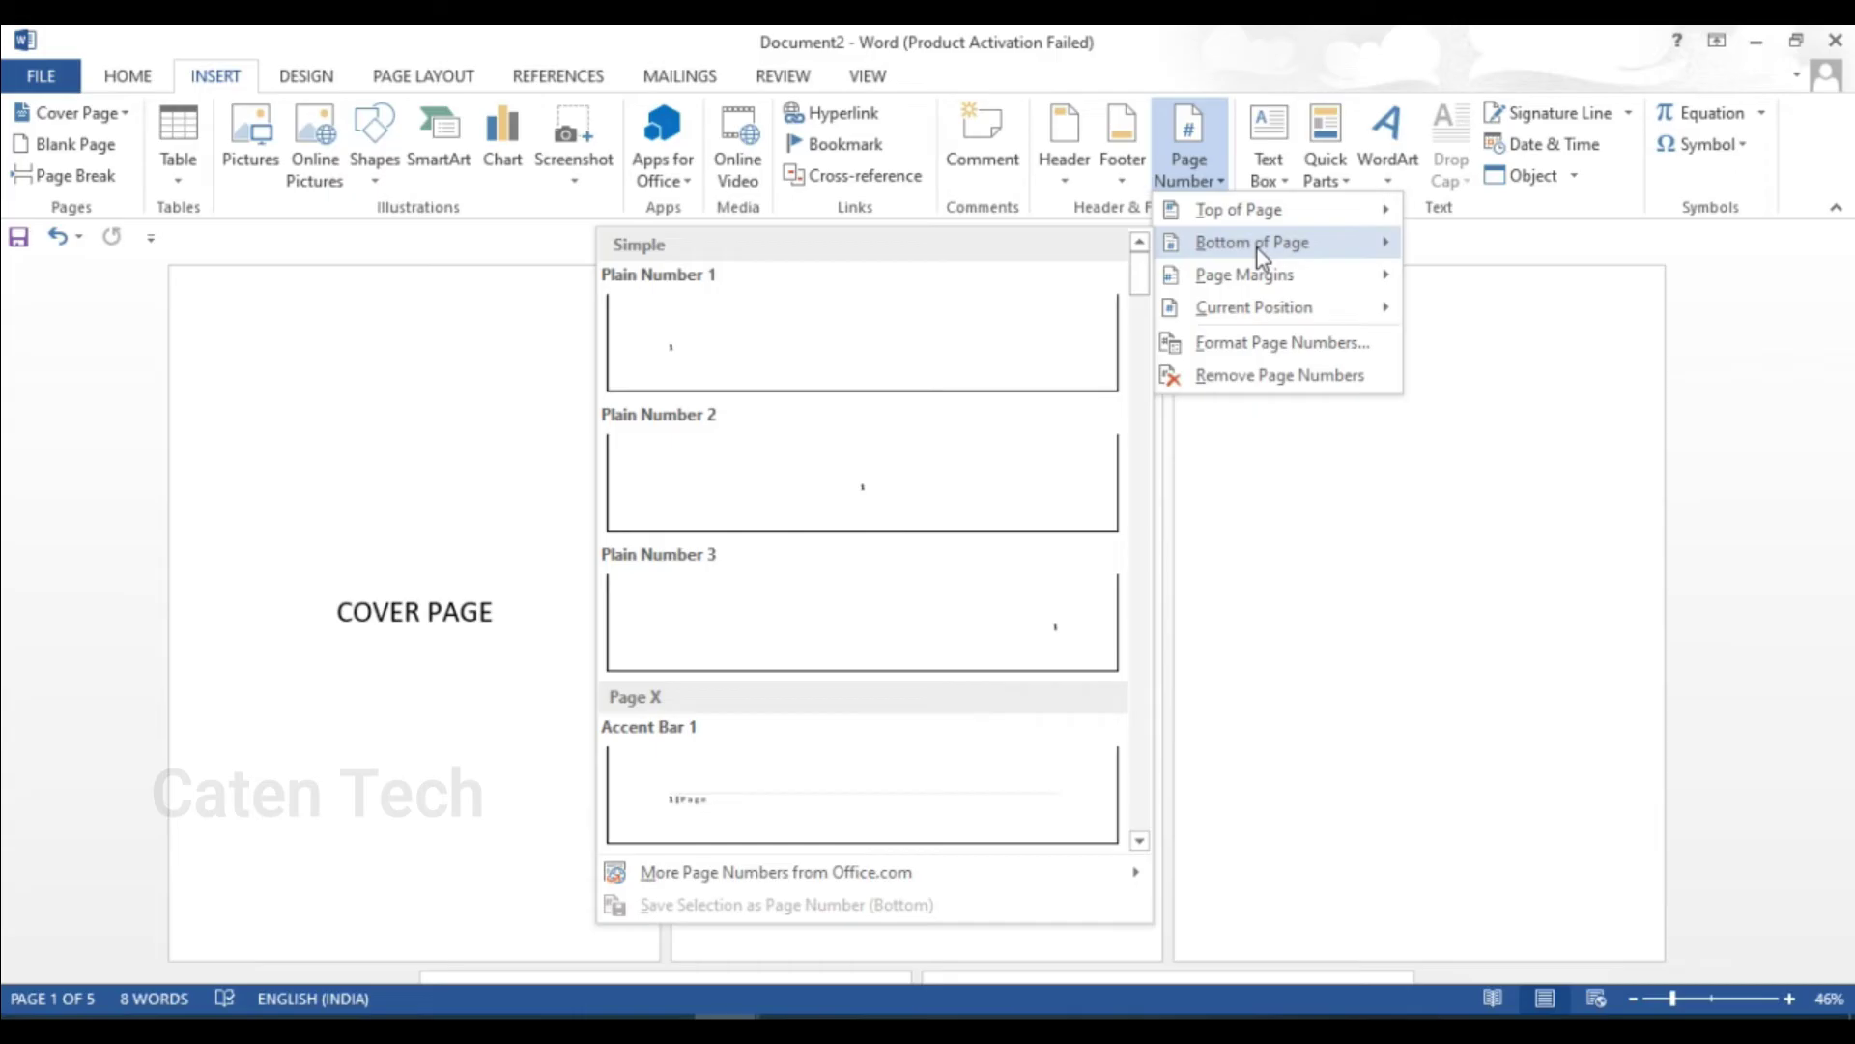
left_click(843, 489)
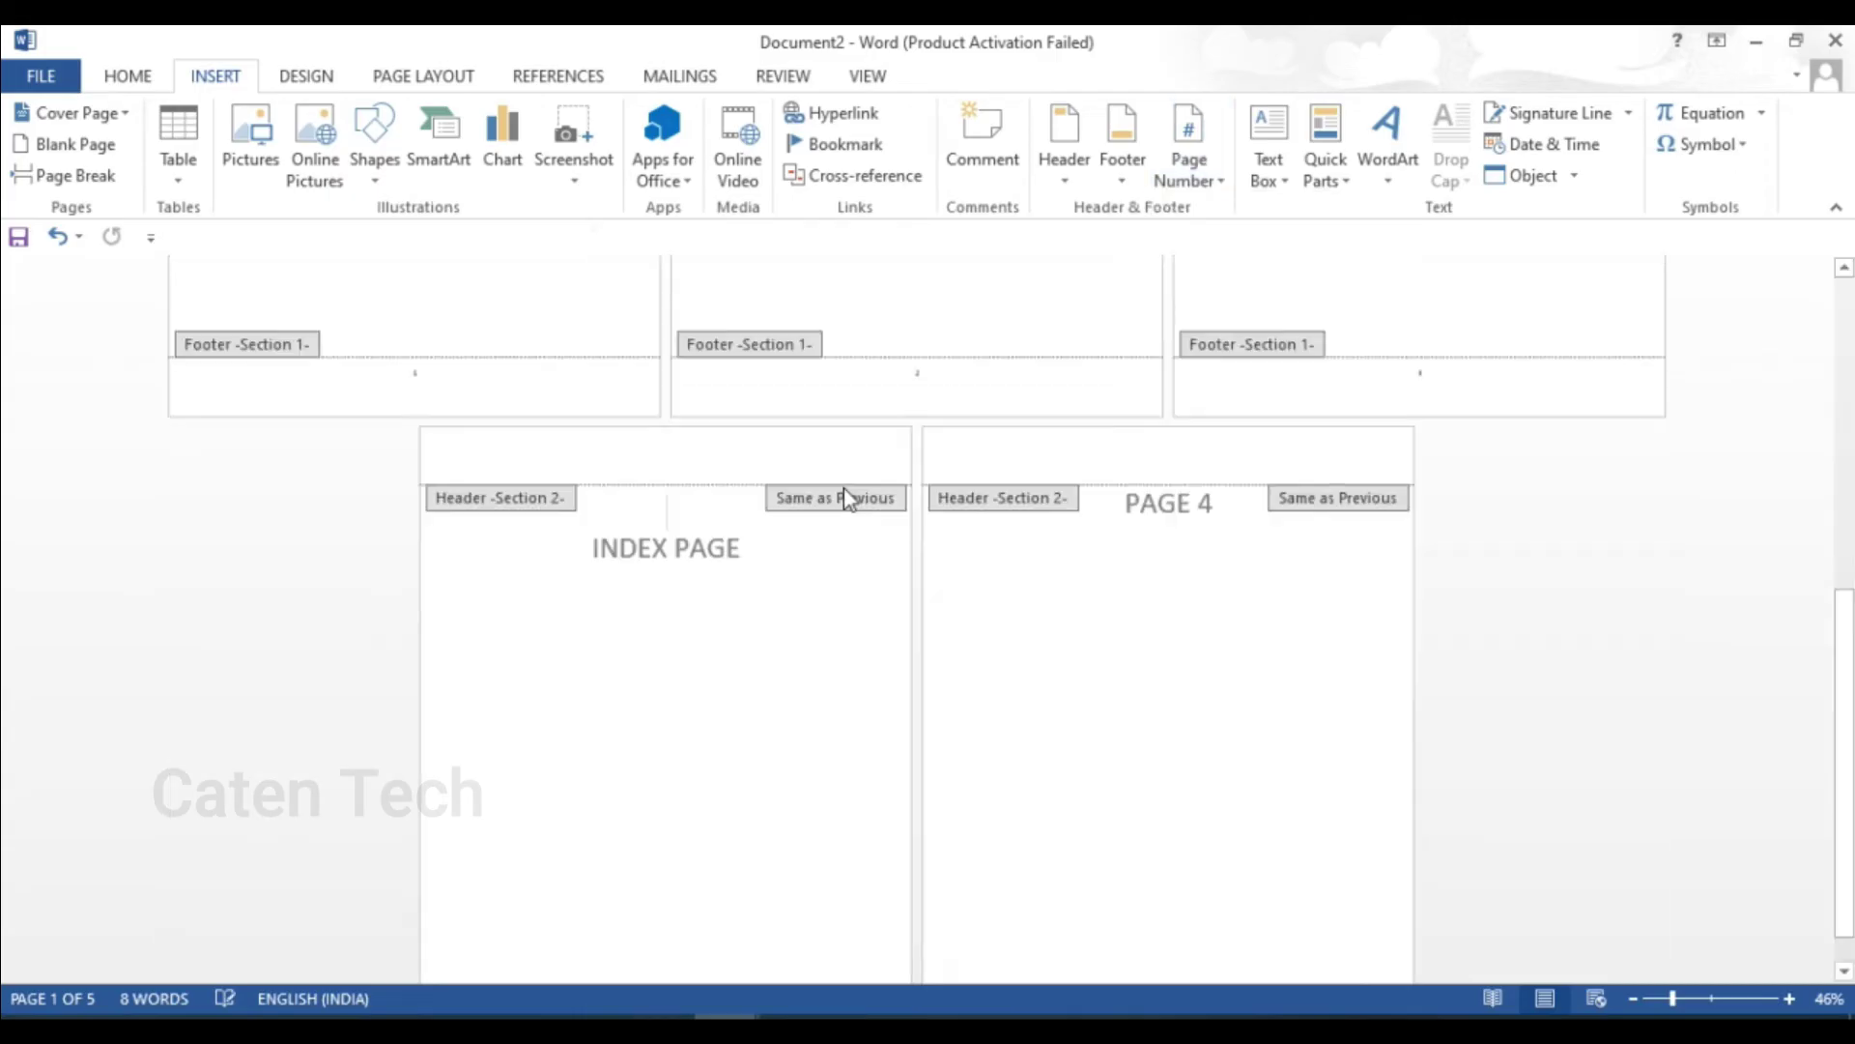
mouse_move(1847, 773)
left_mouse_down()
mouse_move(1853, 657)
mouse_move(1849, 916)
left_mouse_up()
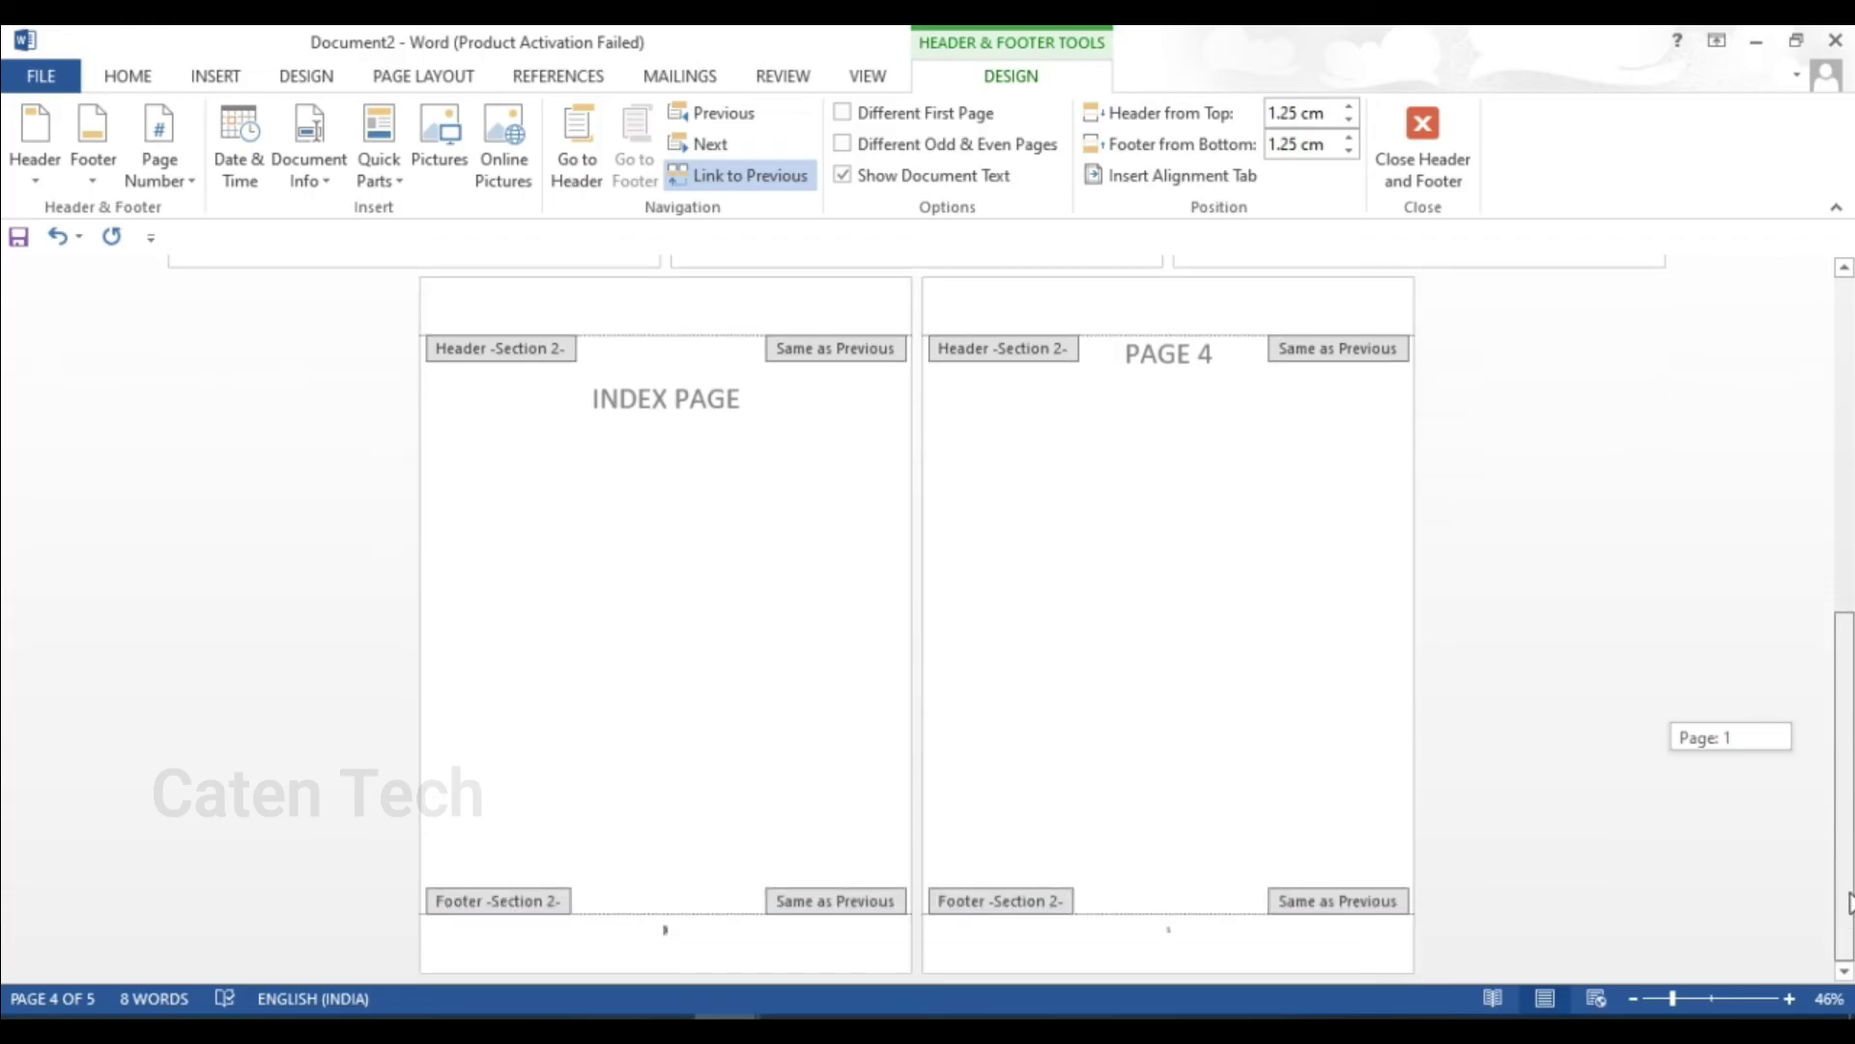
left_click_drag(1852, 720, 1852, 412)
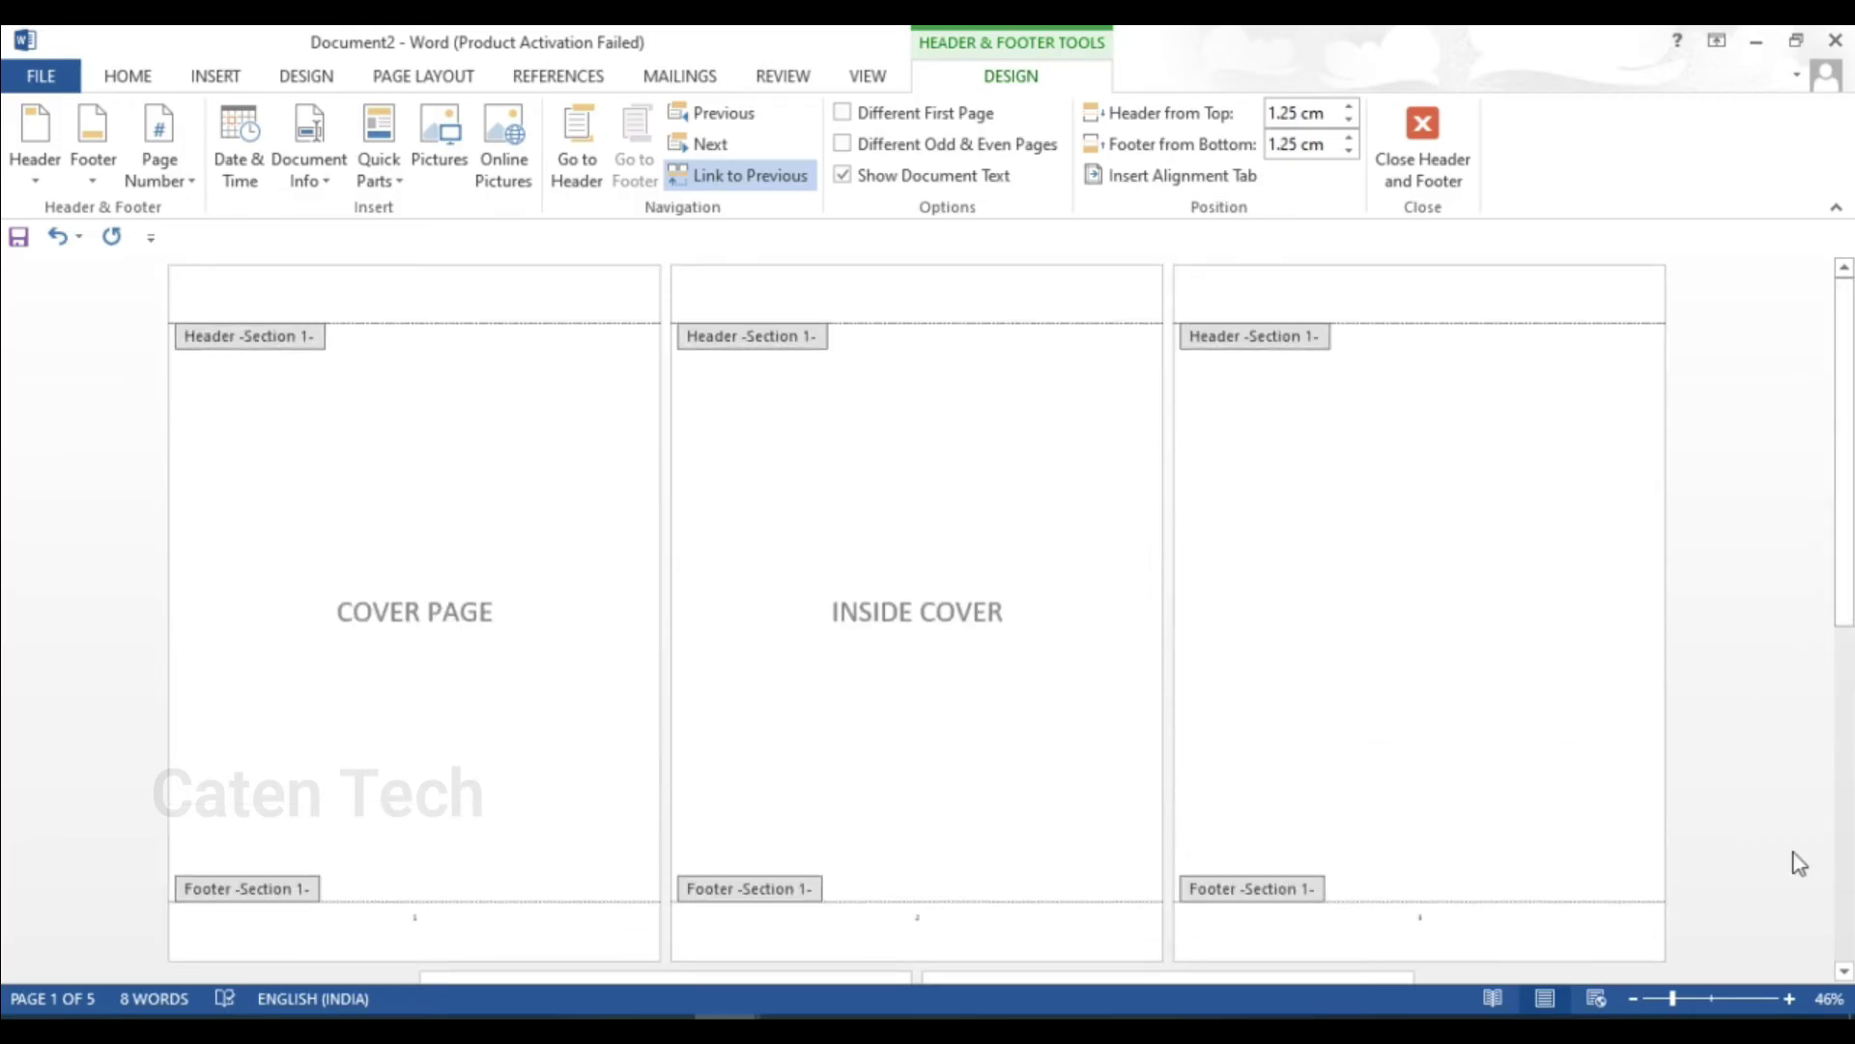
Step: Zoom to 93% and scroll to the inside cover's footer showing page number 2
left_click(1706, 998)
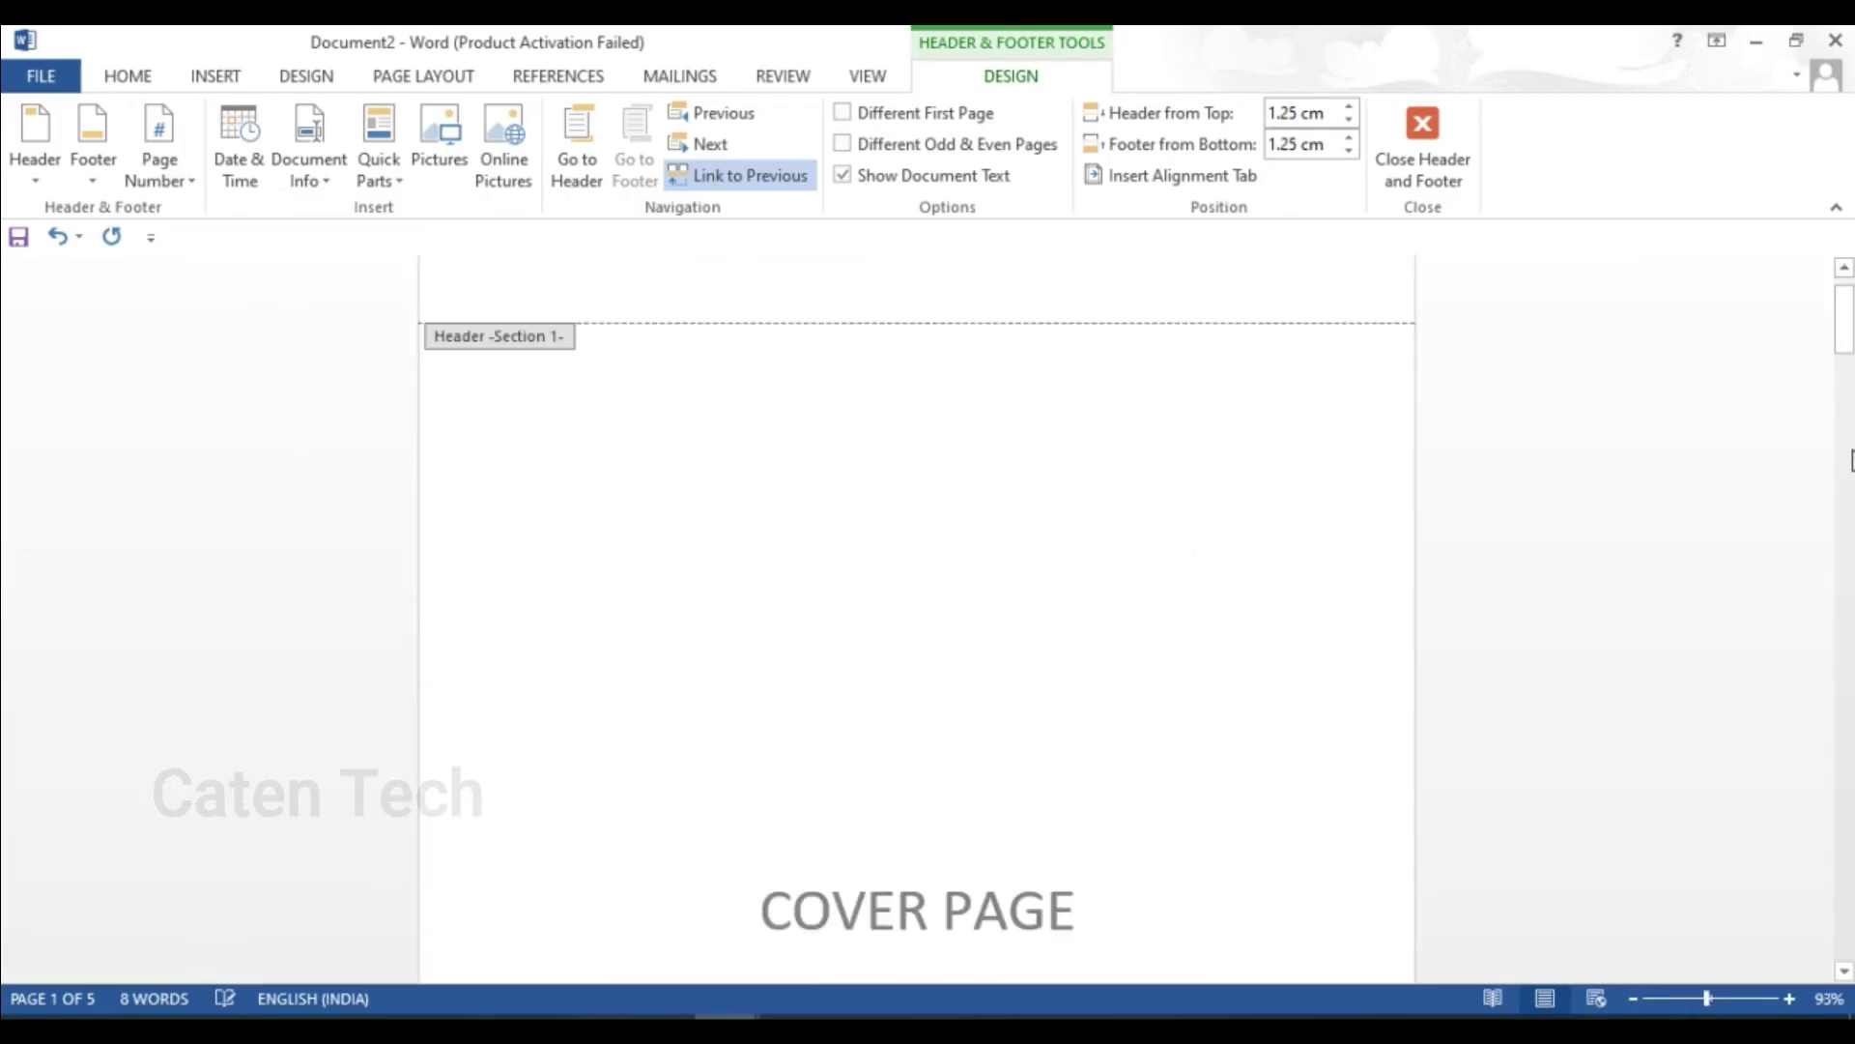
mouse_move(1852, 329)
left_mouse_down()
mouse_move(1848, 875)
mouse_move(1848, 551)
left_mouse_up()
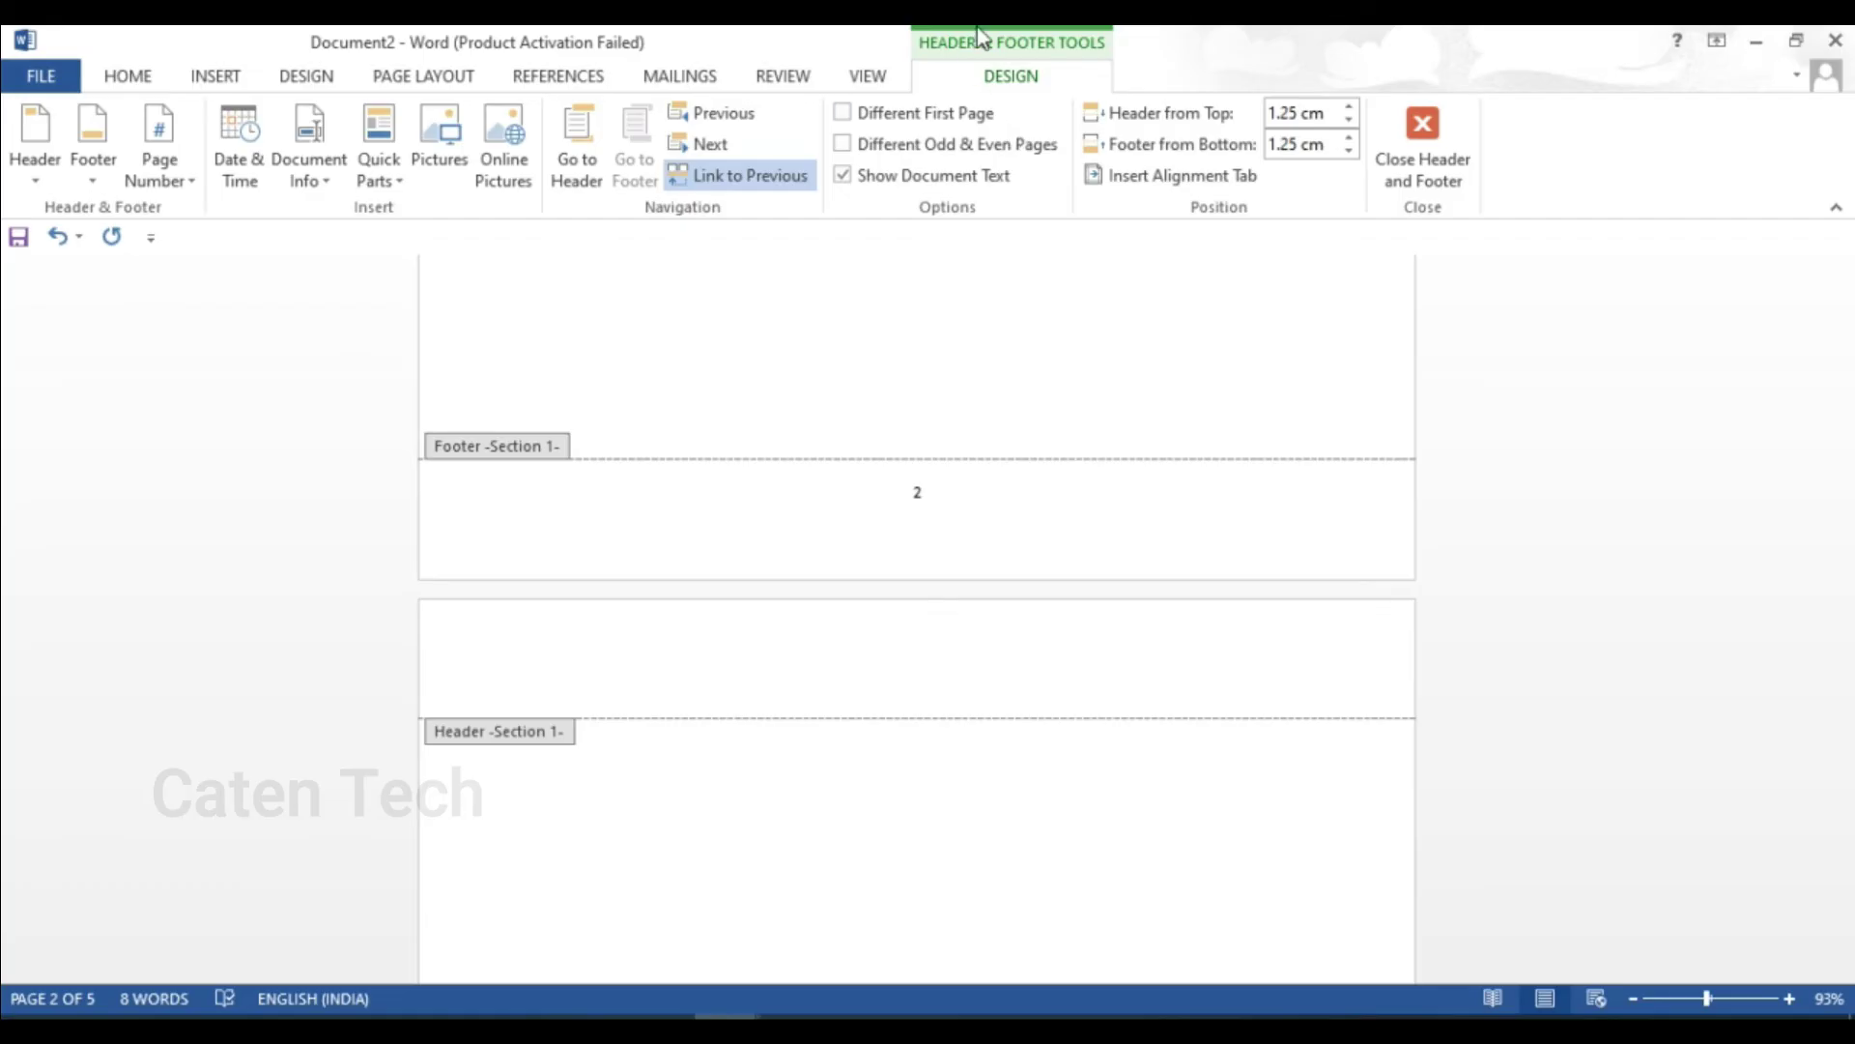
Step: Turn off Link to Previous for the Section 2 footer and delete the page number from Section 1's footers
left_click(732, 178)
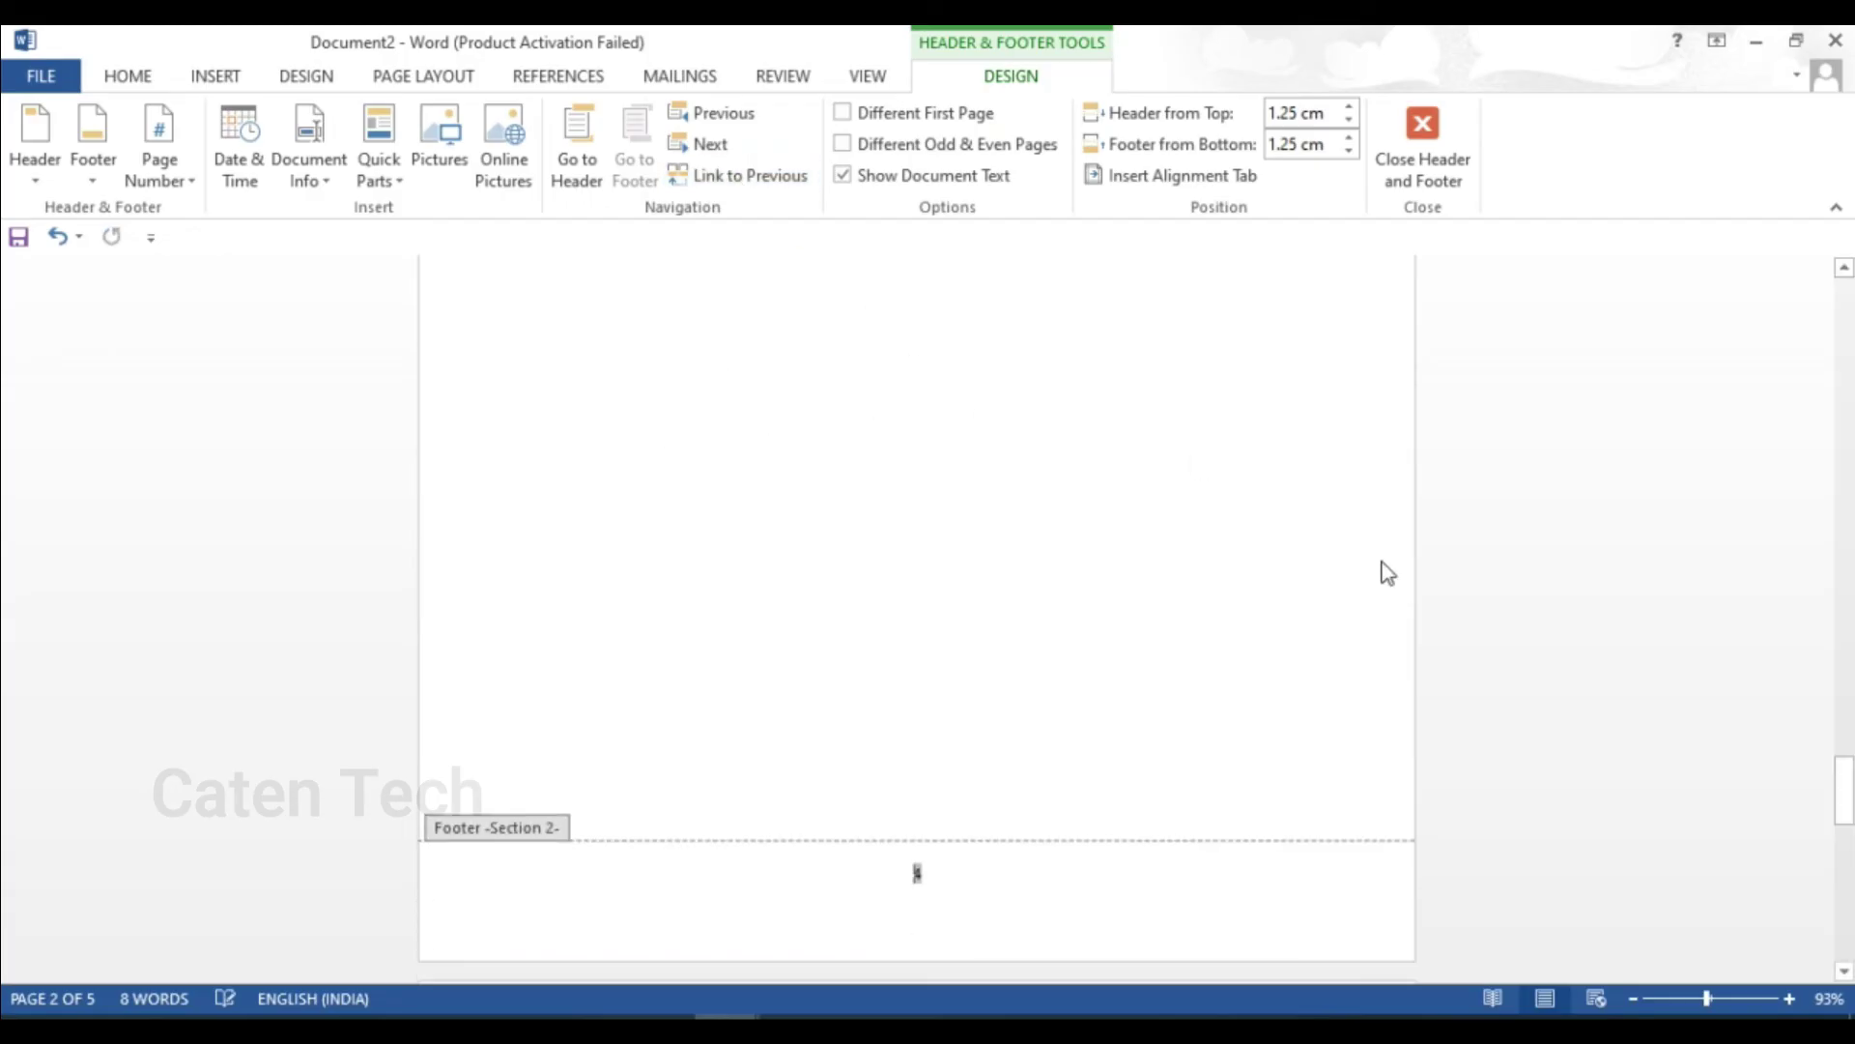
mouse_move(1848, 811)
left_mouse_down()
mouse_move(1848, 860)
mouse_move(1845, 524)
left_mouse_up()
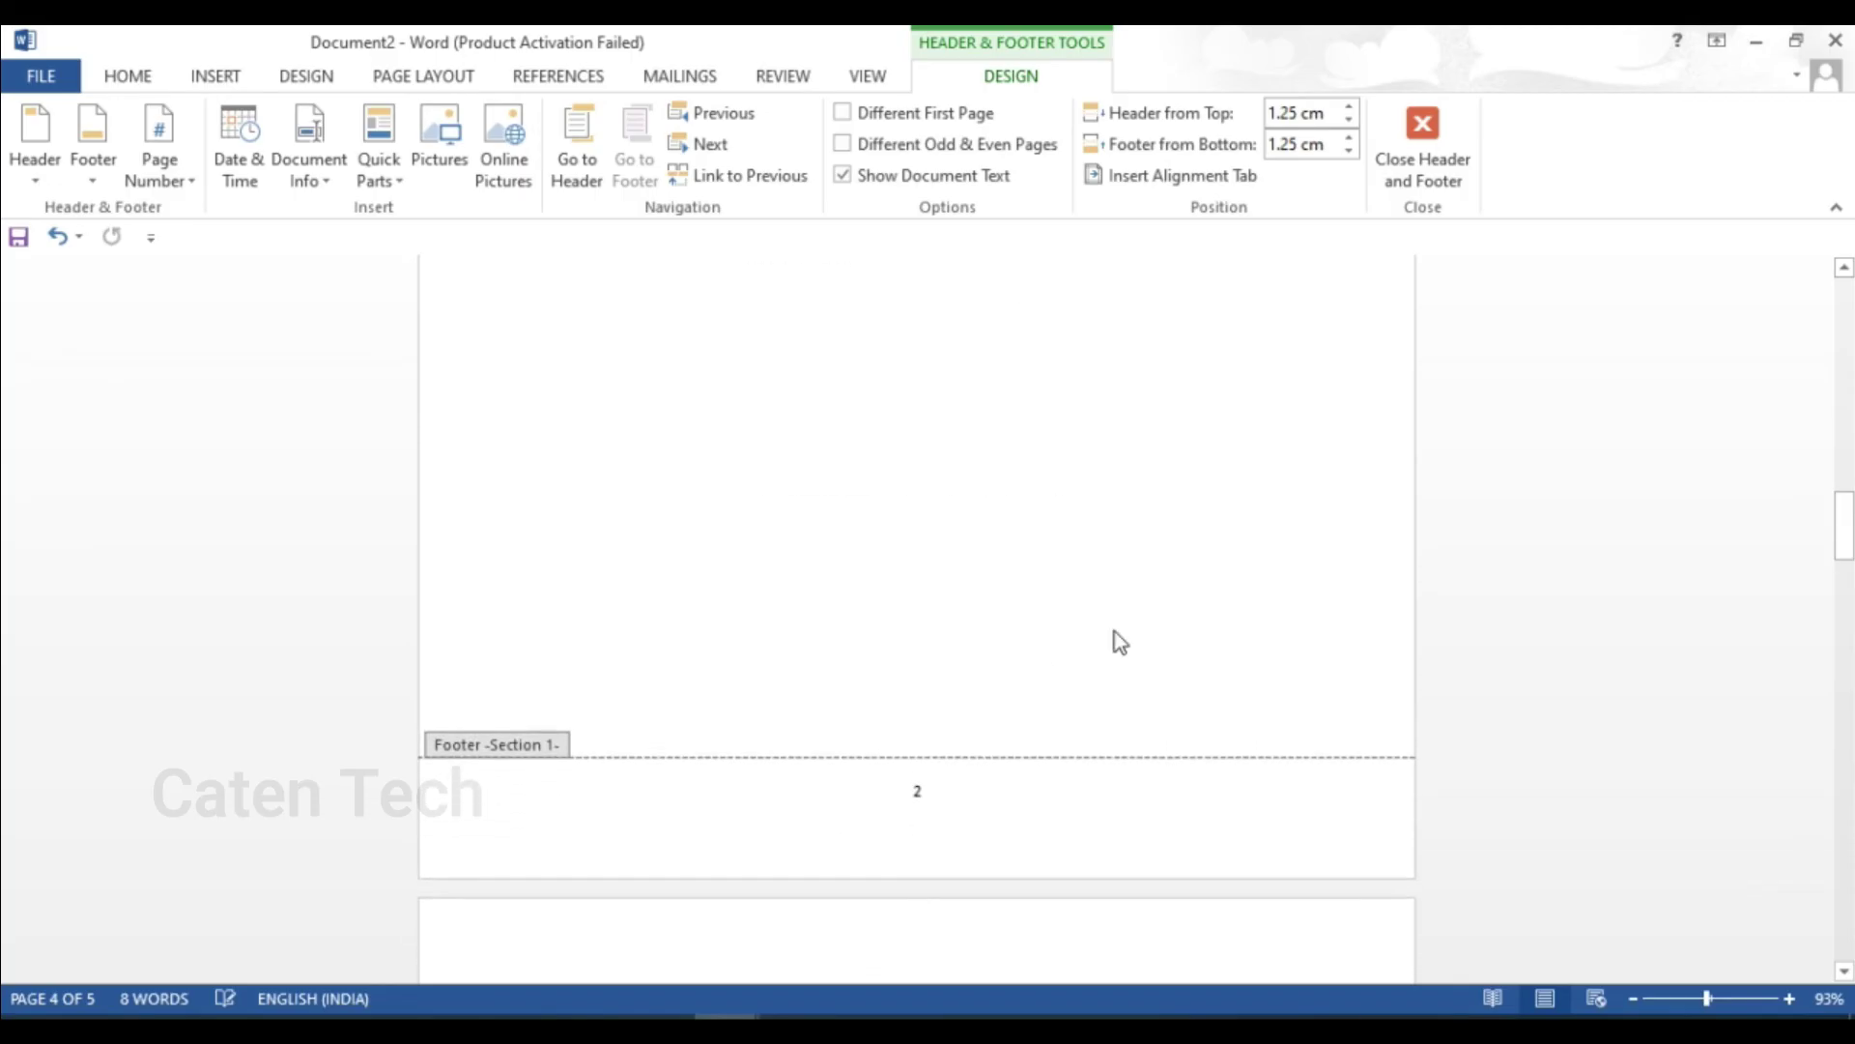
double_click(923, 792)
left_click(924, 790)
double_click(912, 790)
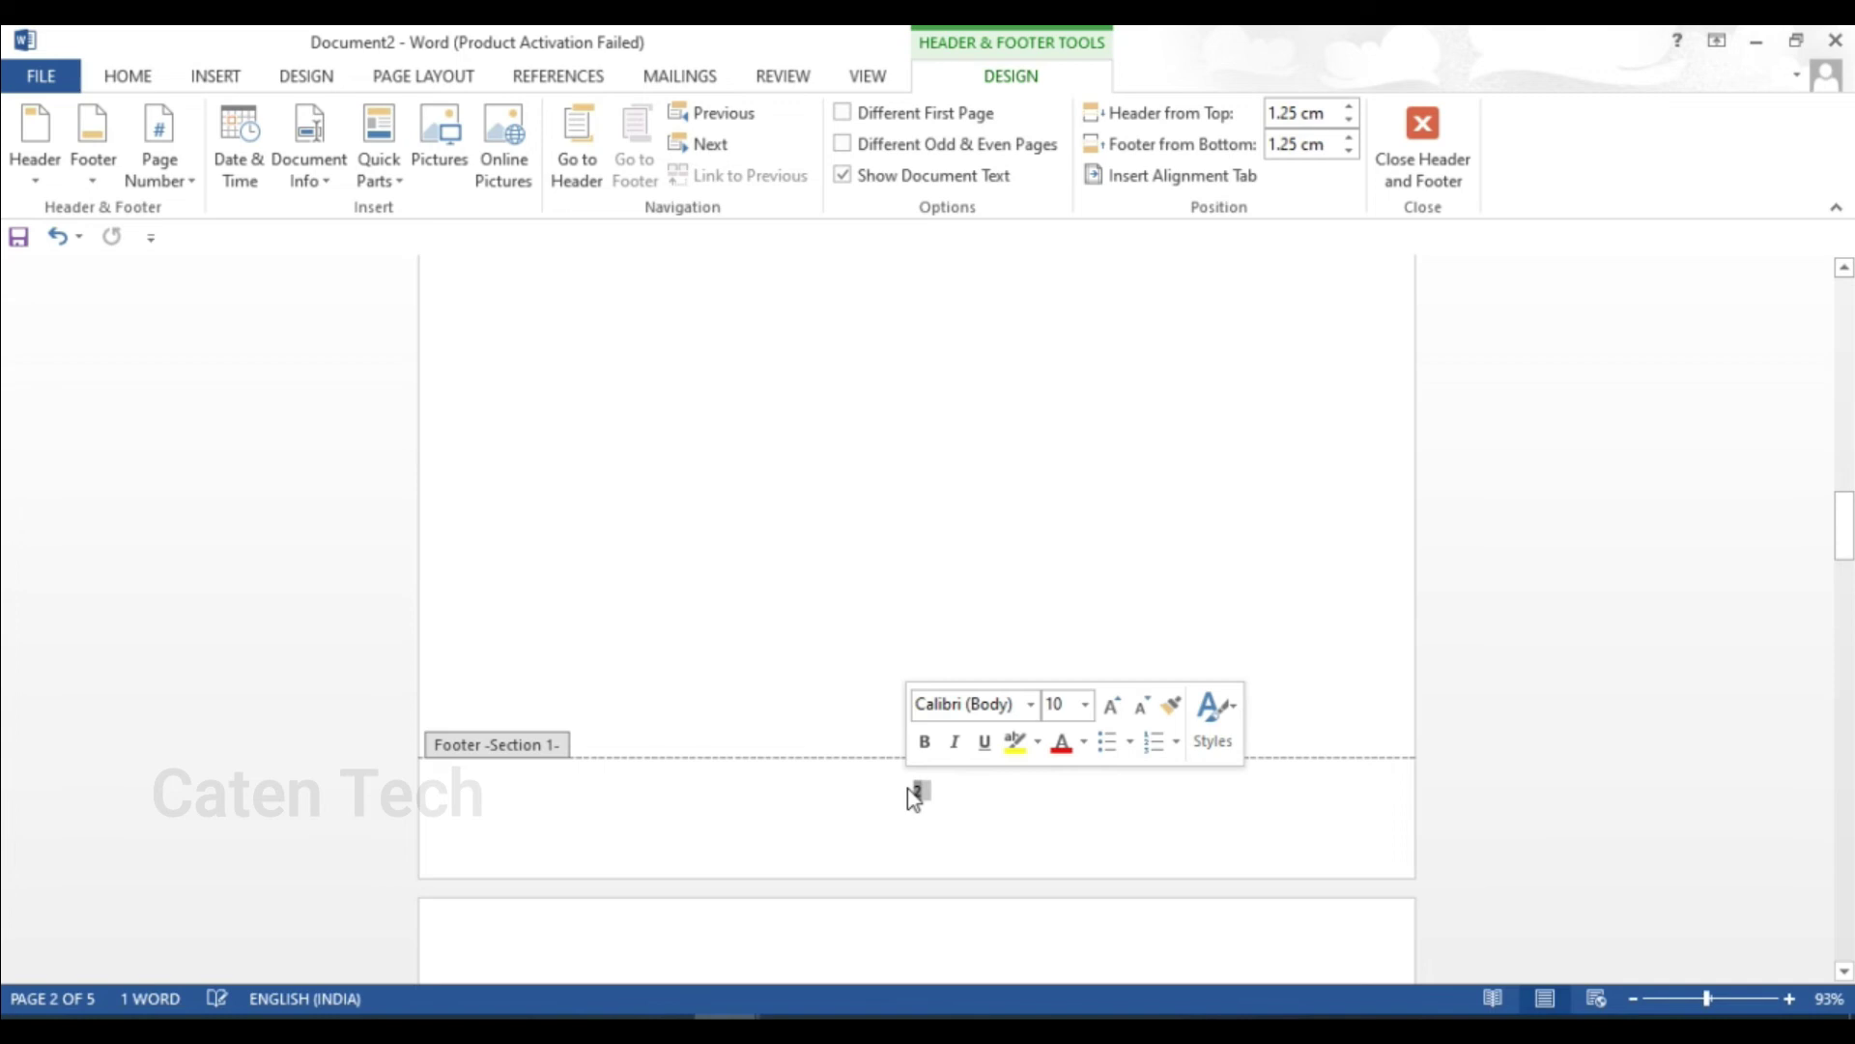
key("Delete")
mouse_move(1843, 526)
left_mouse_down()
mouse_move(1844, 417)
mouse_move(1839, 944)
mouse_move(1847, 692)
mouse_move(1846, 856)
left_mouse_up()
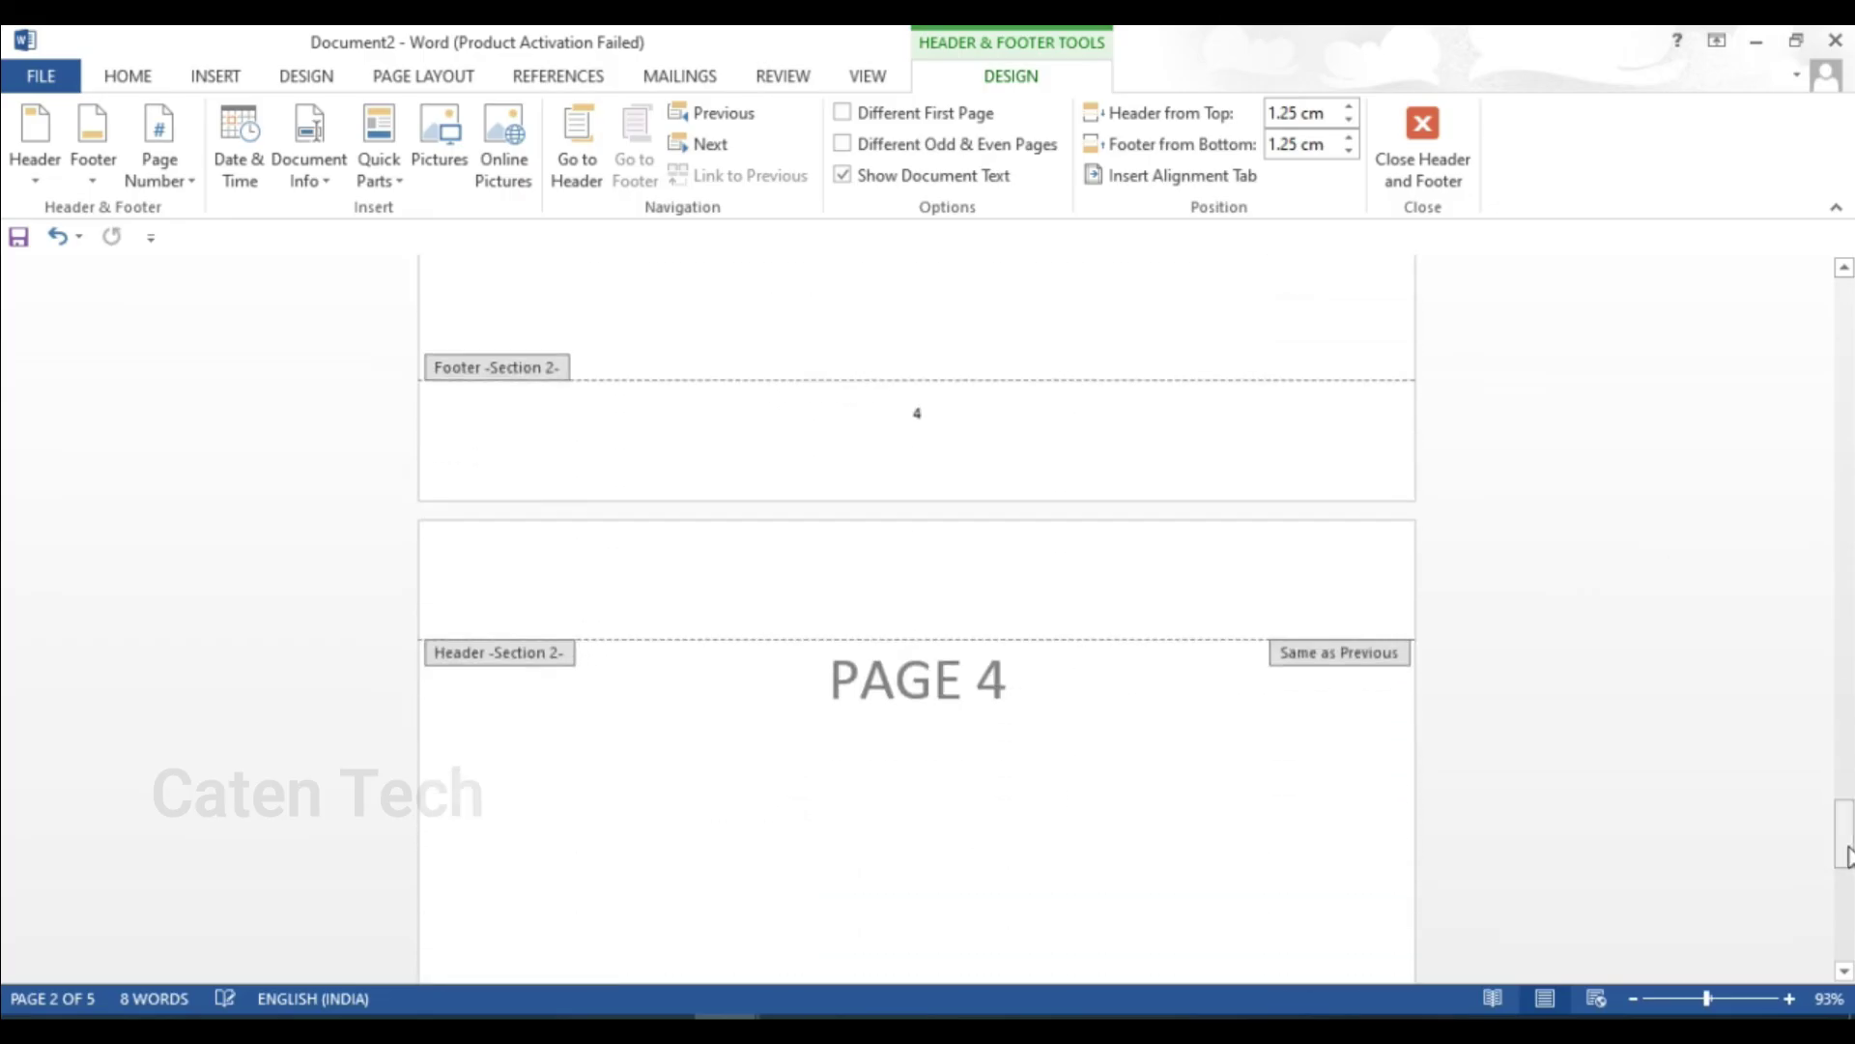
Step: Close footer editing and set section 2's page numbering to start at 3 in Format Page Numbers
left_click(1392, 170)
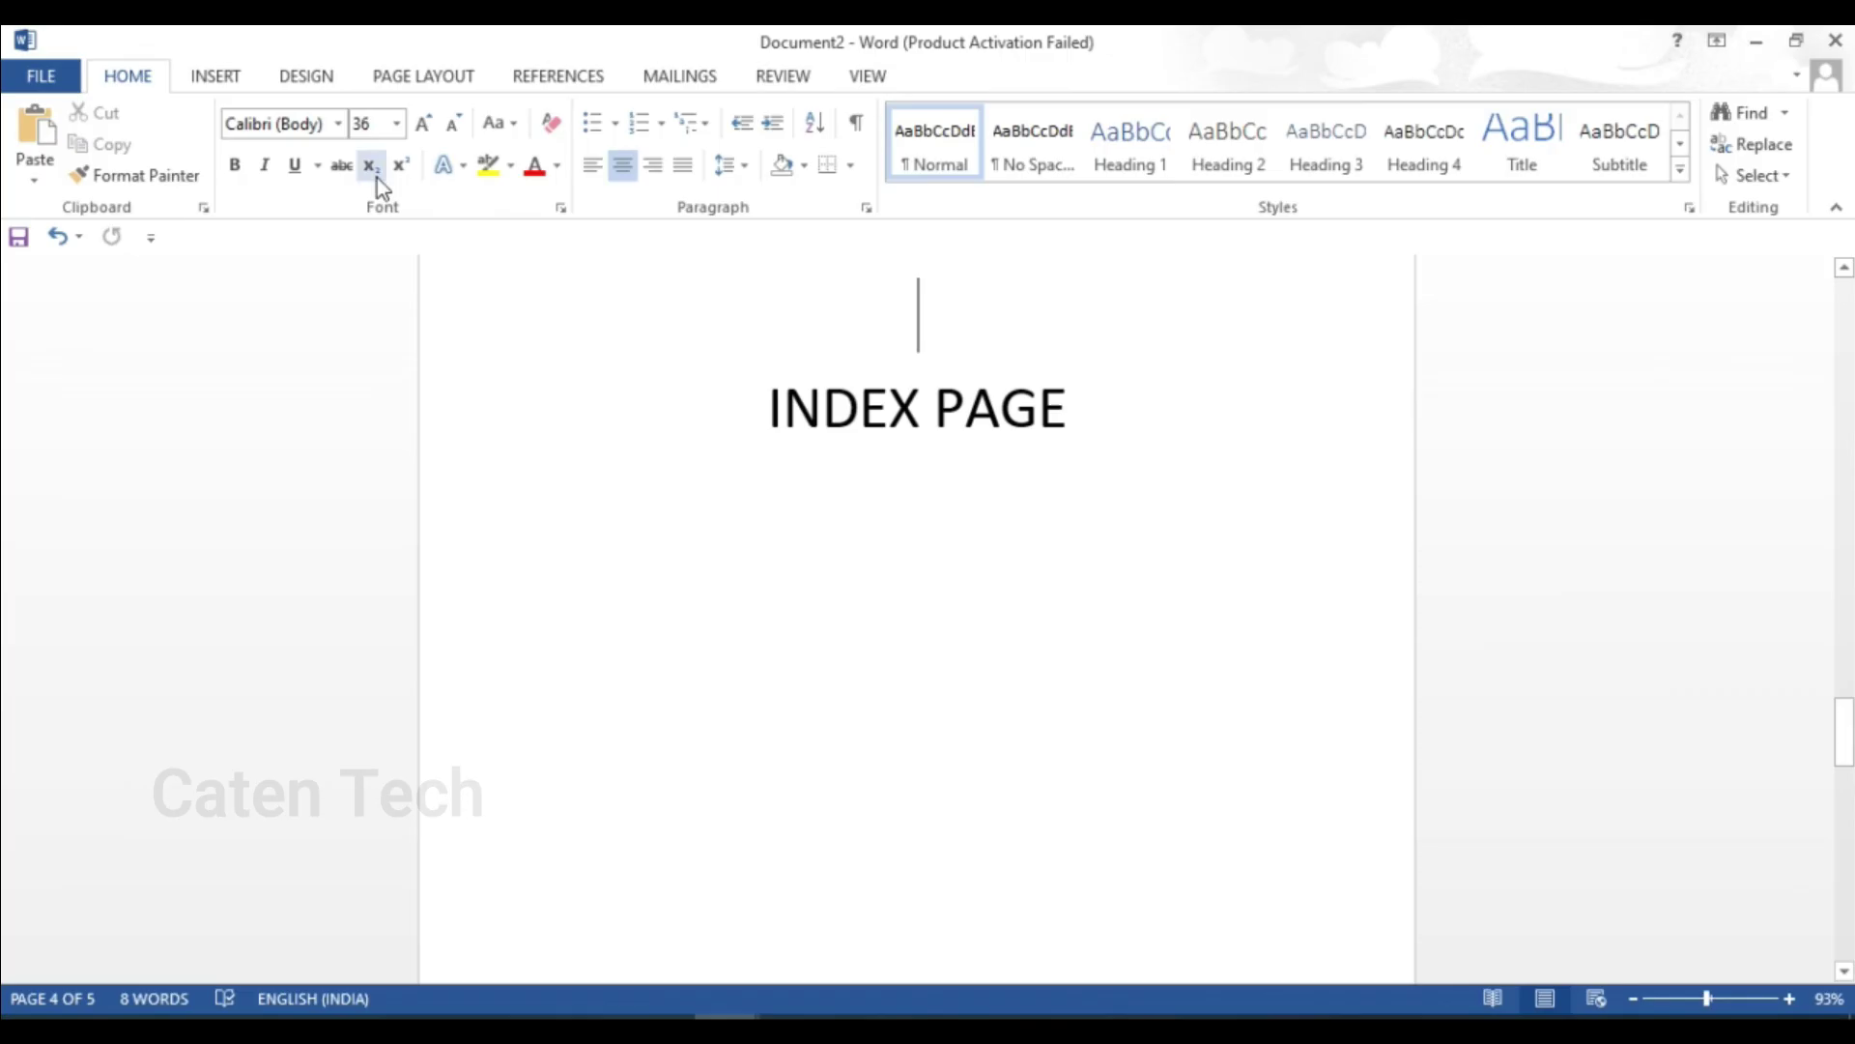
left_click(216, 77)
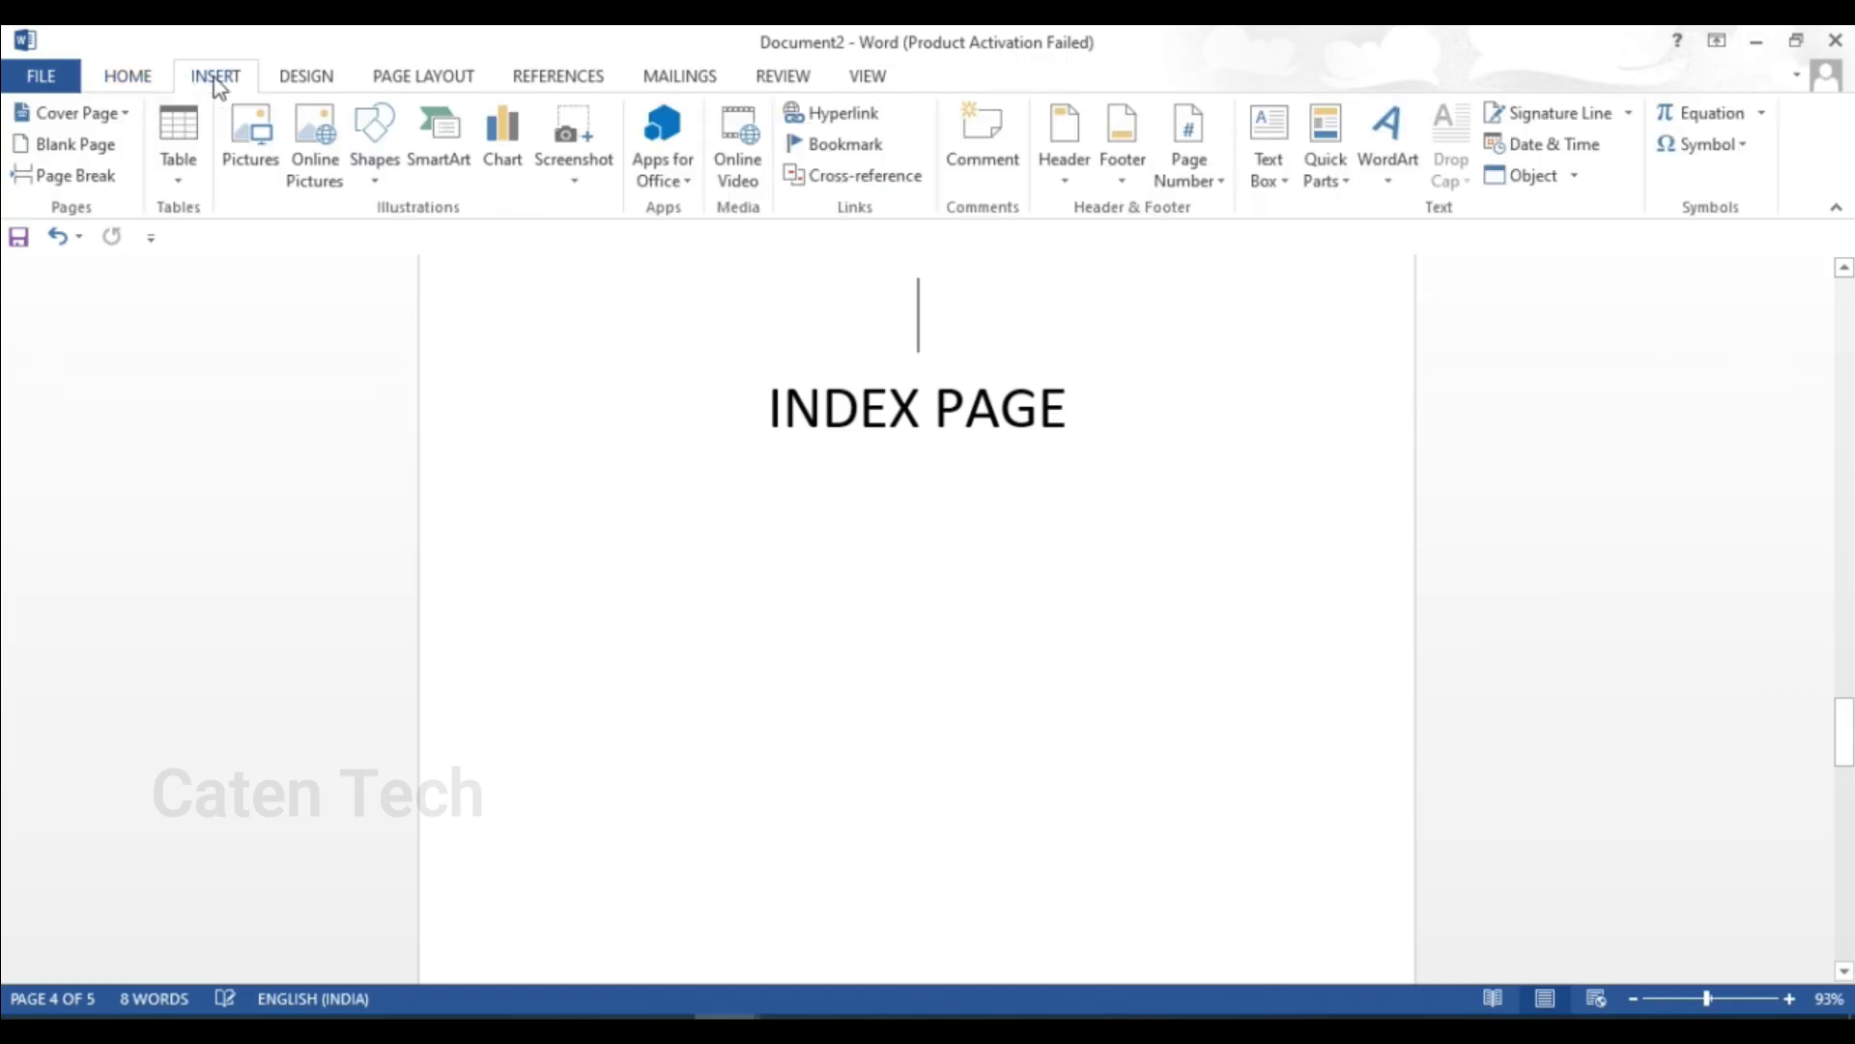
left_click(1193, 178)
mouse_move(1255, 307)
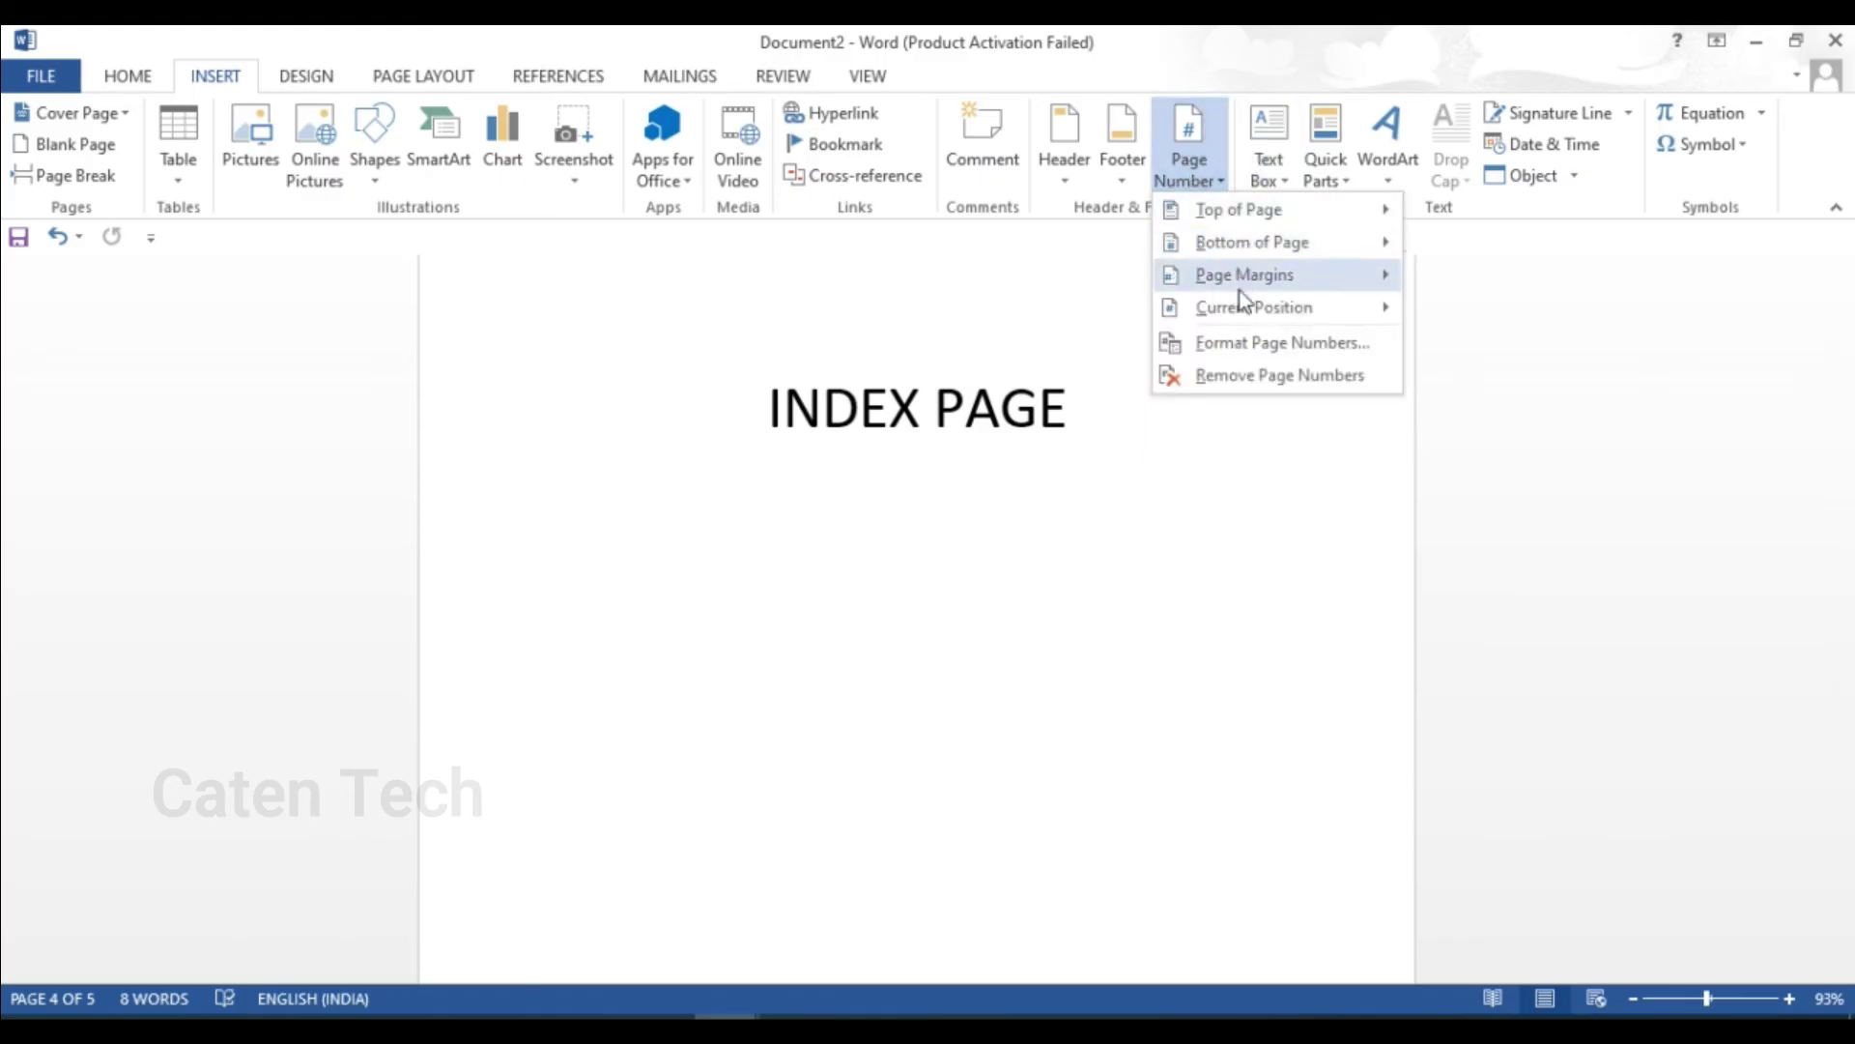
left_click(1222, 346)
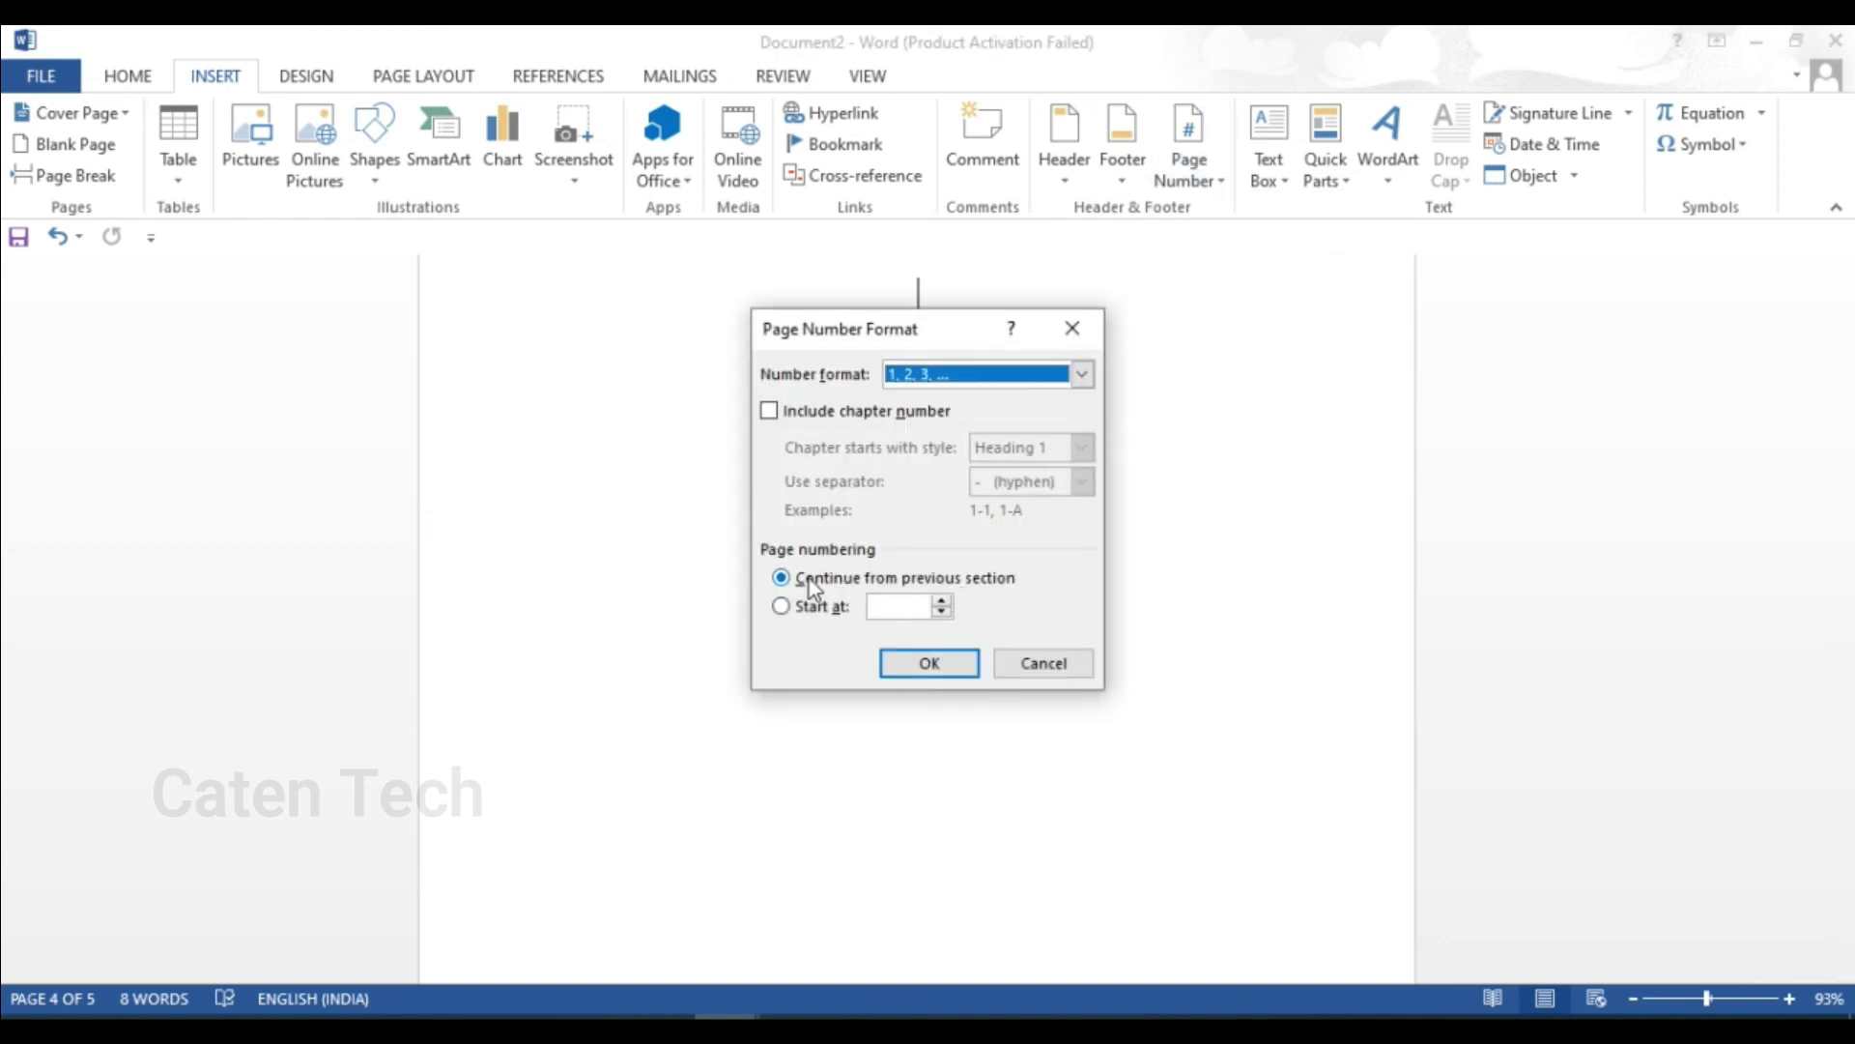
left_click(887, 607)
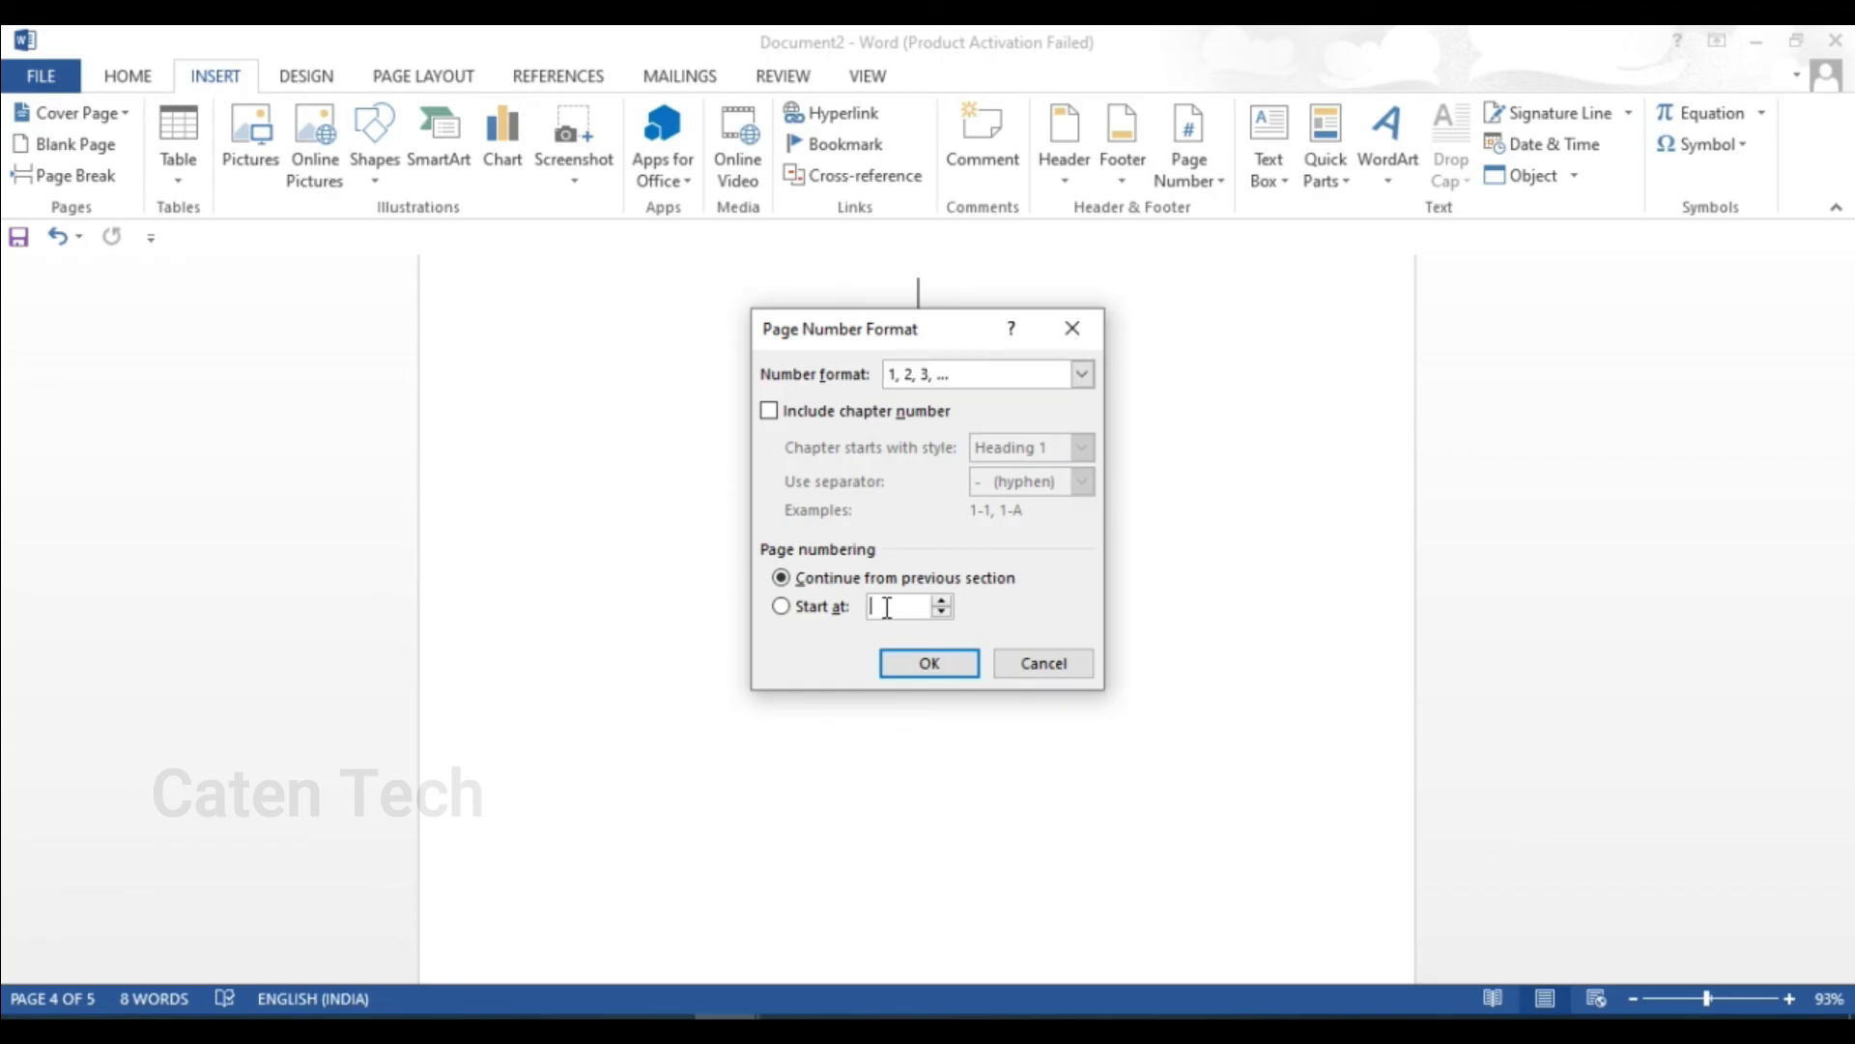
left_click(916, 662)
mouse_move(1847, 736)
left_mouse_down()
mouse_move(1846, 799)
mouse_move(1850, 602)
left_mouse_up()
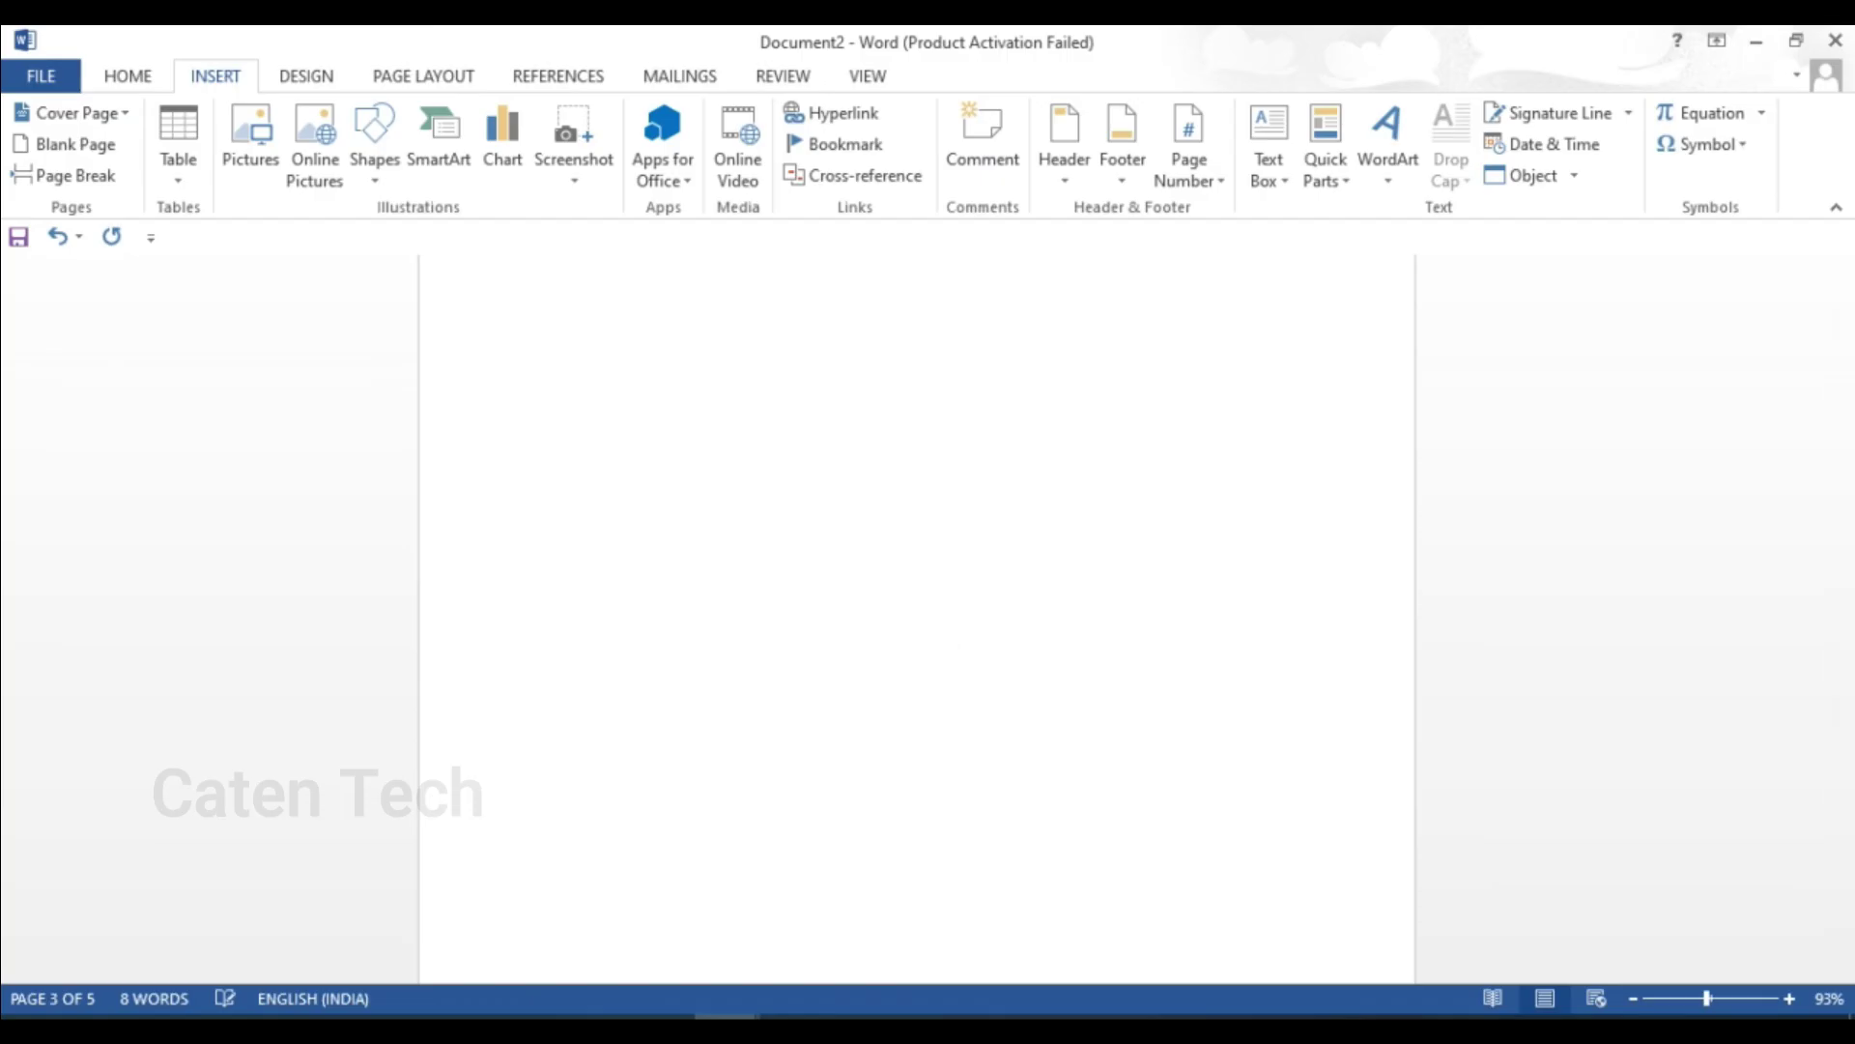
scroll(916, 618, "down", 6)
scroll(916, 618, "up", 3)
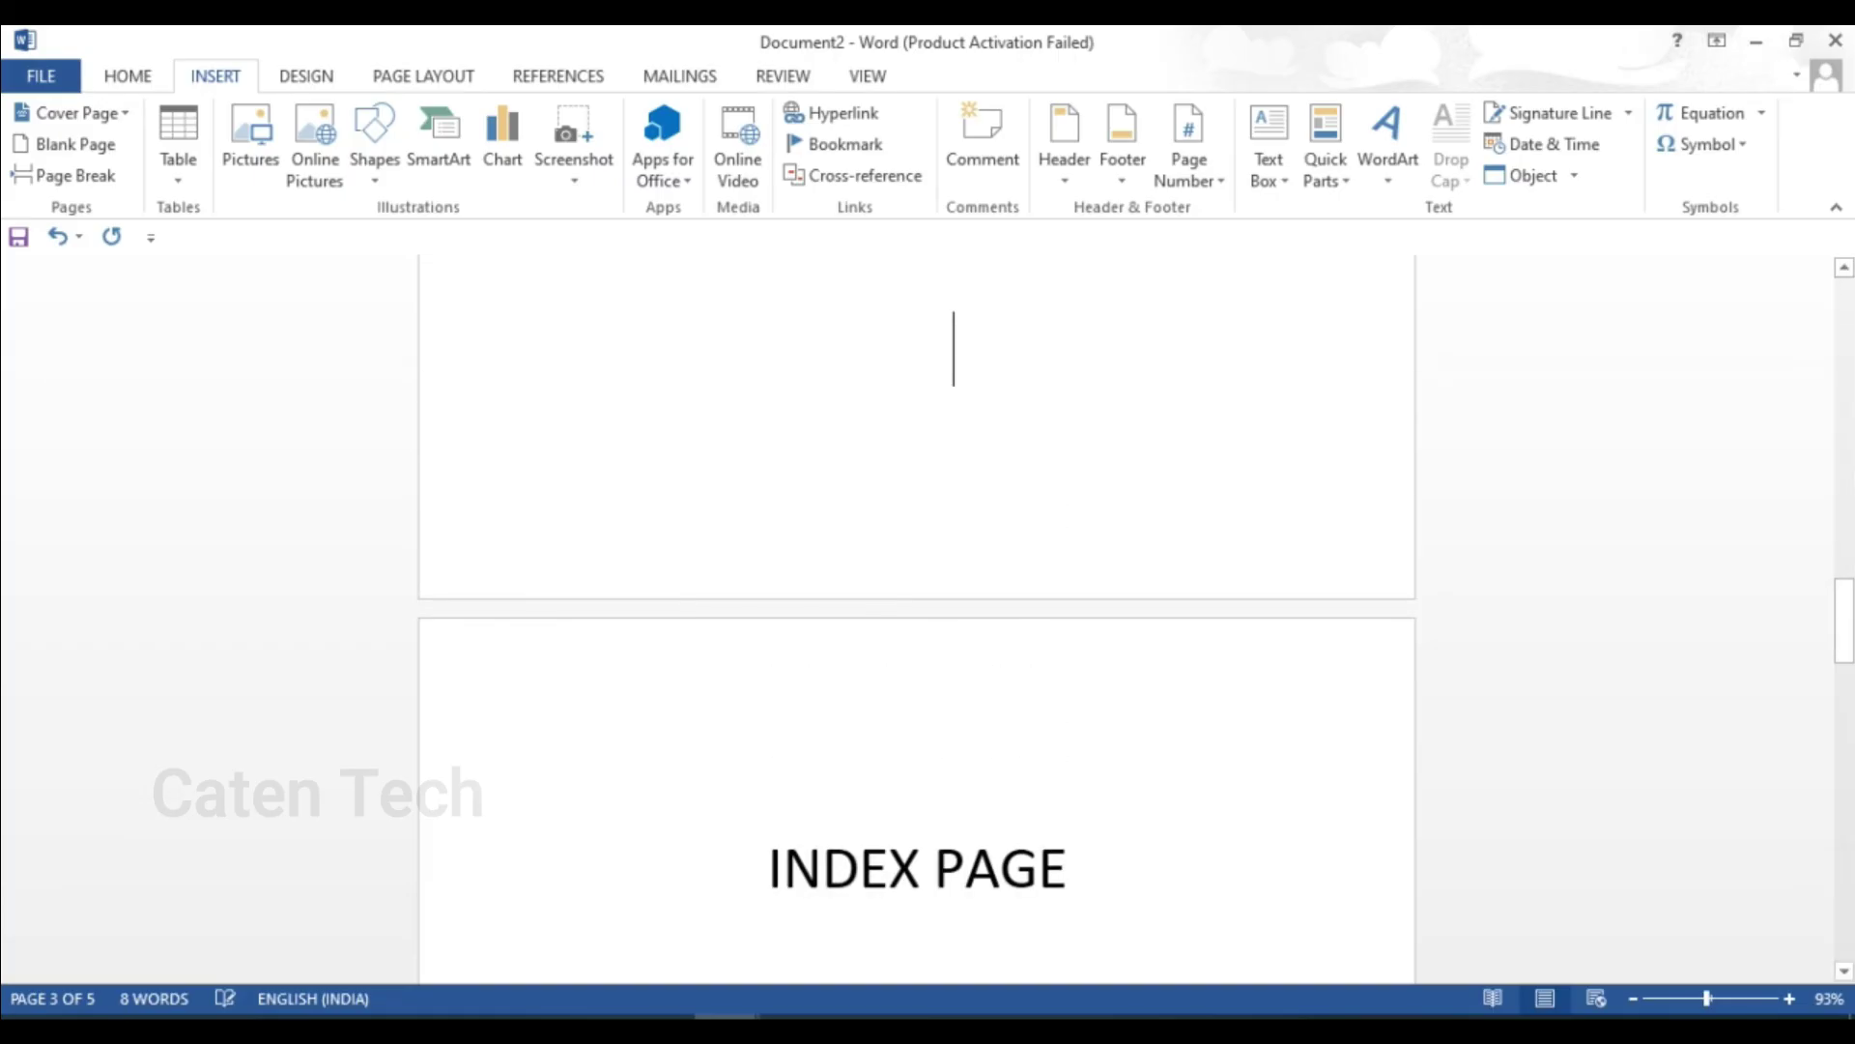
mouse_move(1851, 604)
left_mouse_down()
mouse_move(1847, 930)
mouse_move(1846, 365)
left_mouse_up()
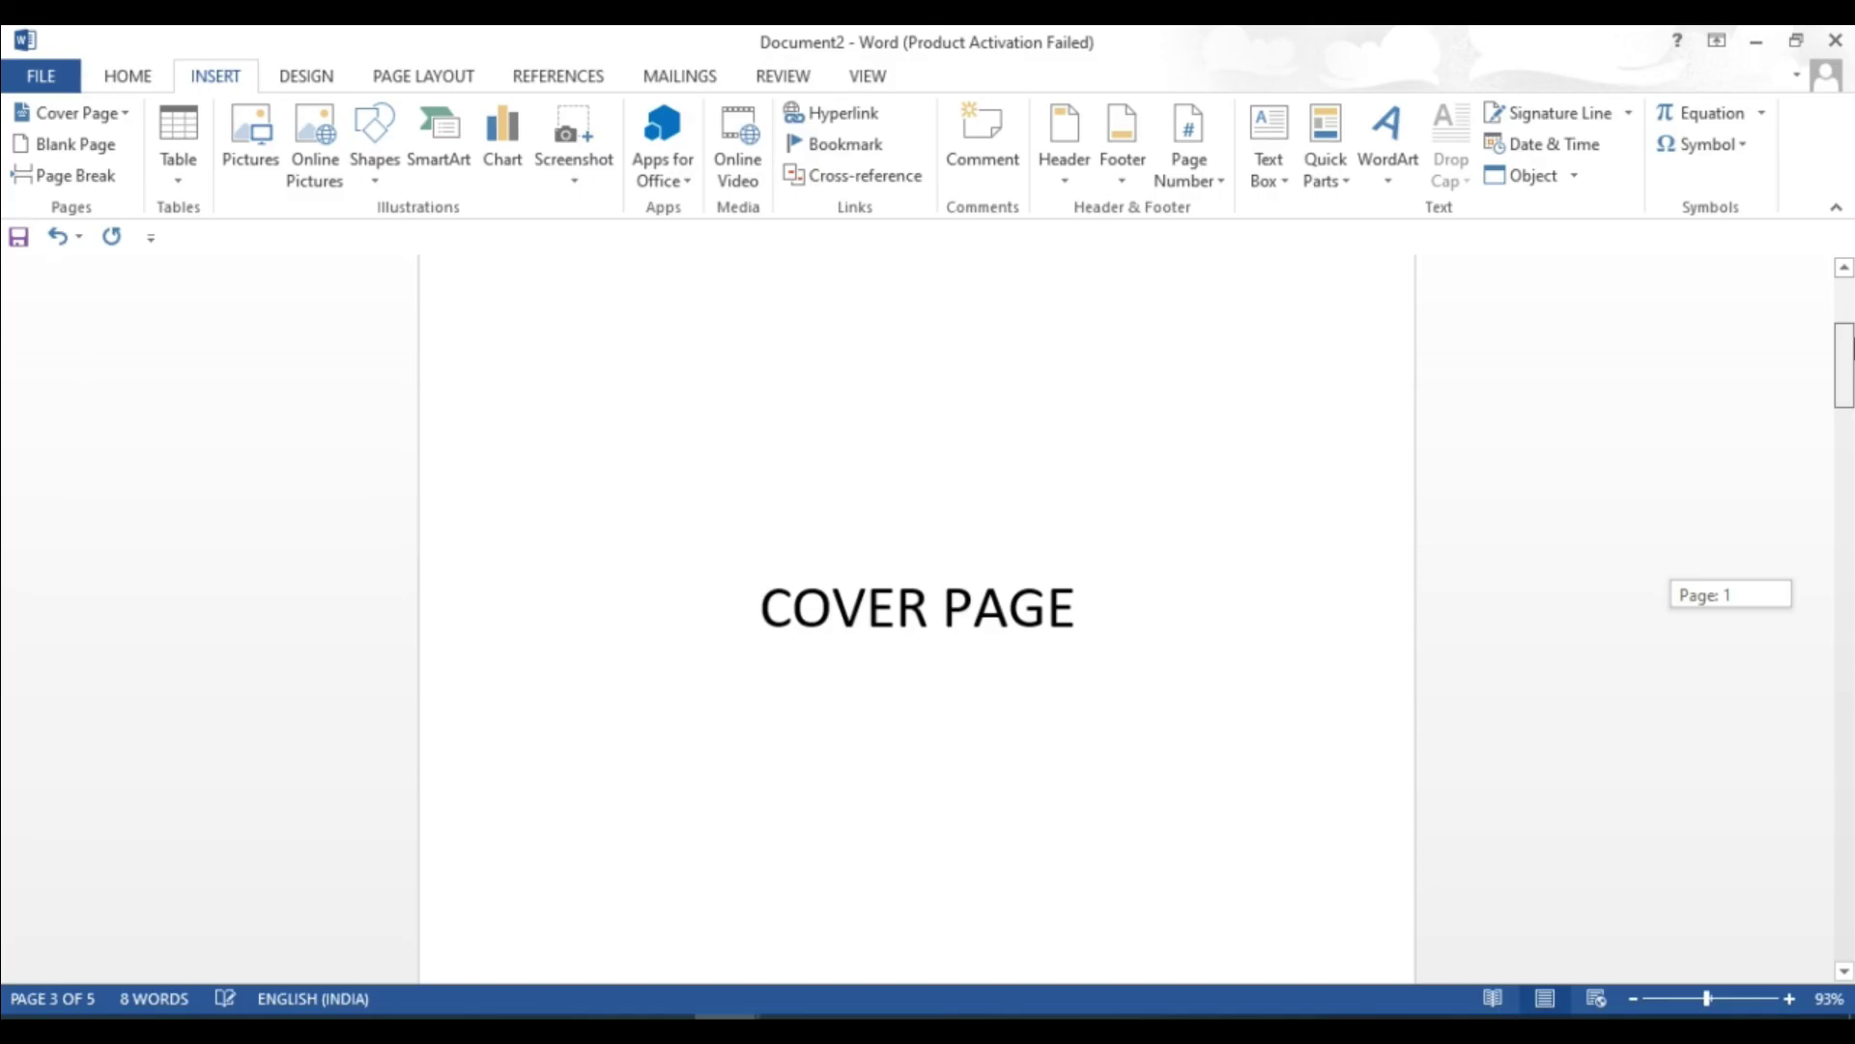